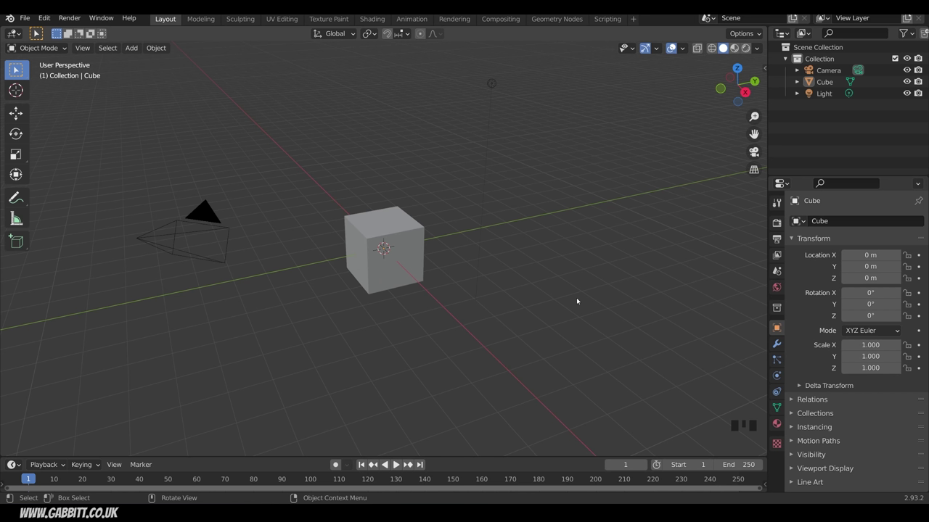
# - Delete the default camera, cube and light so the scene is empty
pyautogui.hotkey('ctrl', 'z')
pyautogui.hotkey('ctrl', 'z')
pyautogui.press('a')
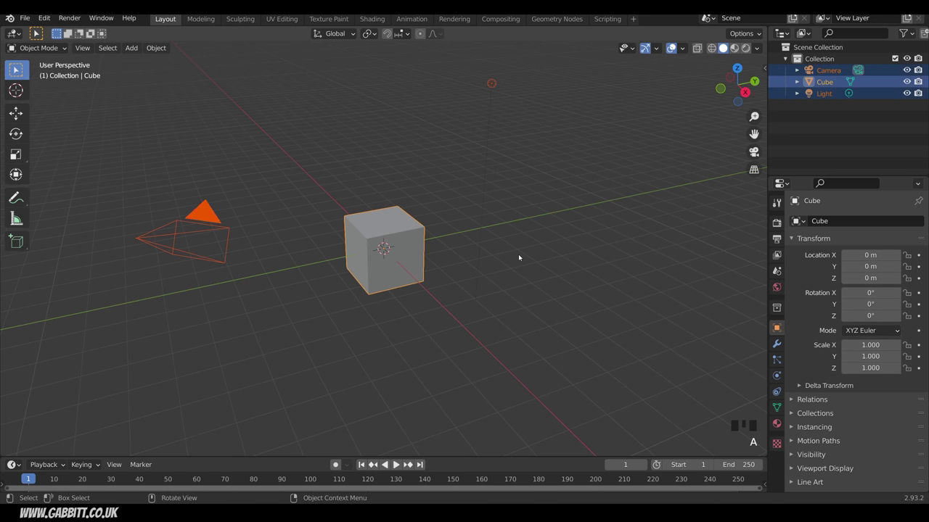
pyautogui.press('Delete')
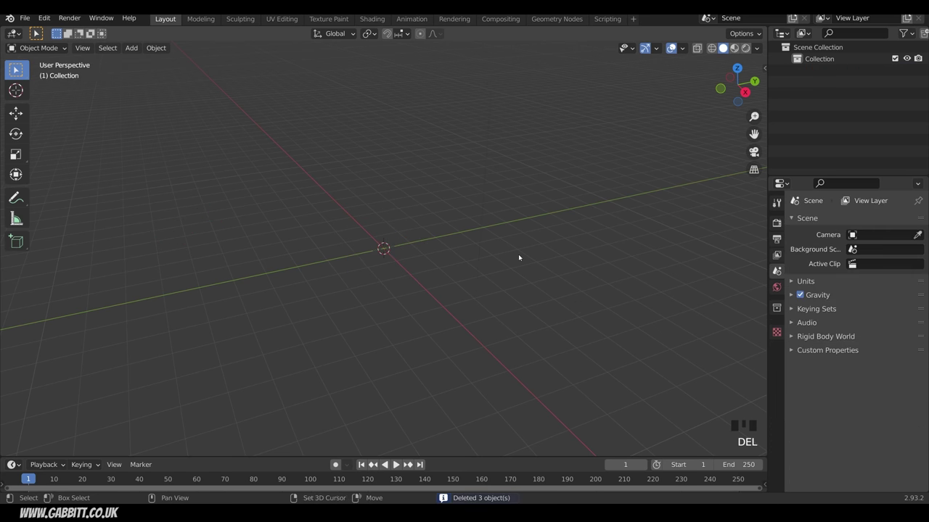
# - Add a plane at the world origin and stand it upright by rotating it 90° about the X axis
pyautogui.hotkey('shift', 'a')
pyautogui.moveTo(518, 255)
pyautogui.click(576, 256)
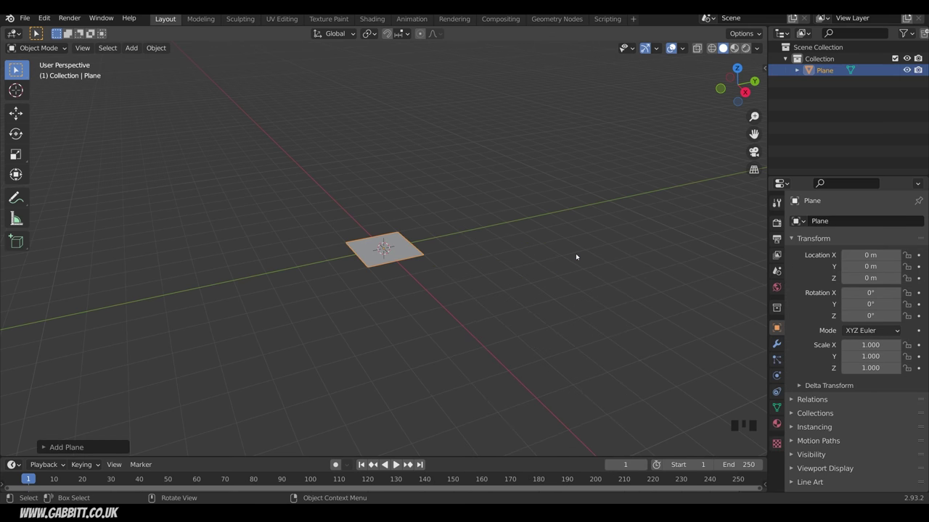
pyautogui.write('rx90')
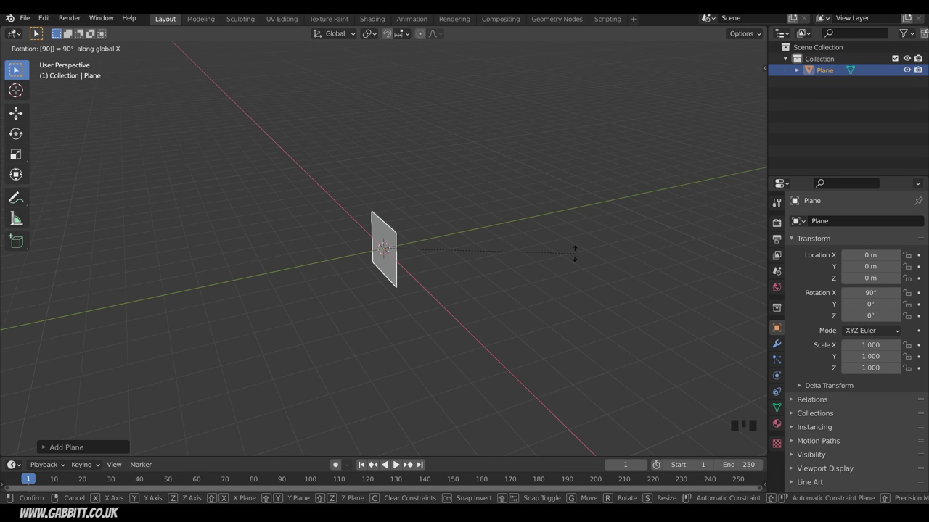
pyautogui.press('Return')
# - Scale the plane along X to about 0.102 to make a narrow upright strip
pyautogui.moveTo(574, 252); pyautogui.dragTo(618, 261, button='middle')
pyautogui.press('s')
pyautogui.press('x')
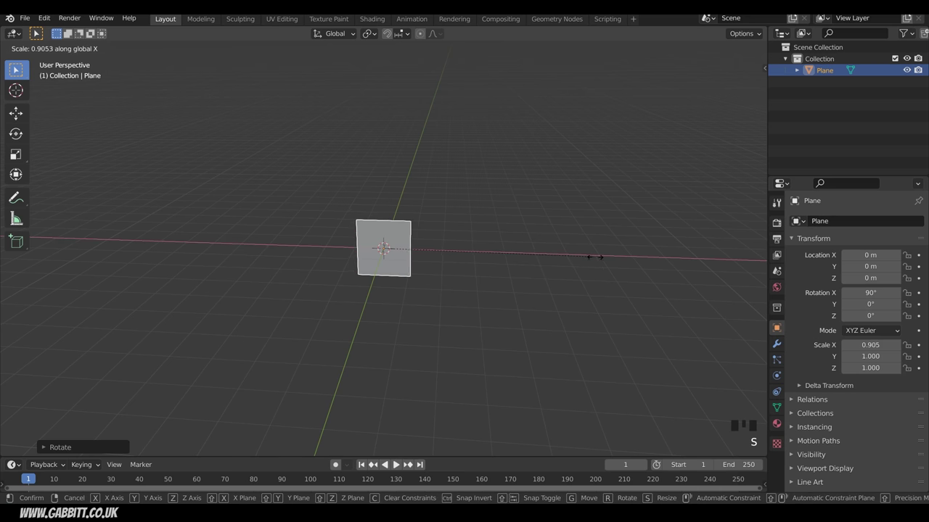
pyautogui.click(407, 250)
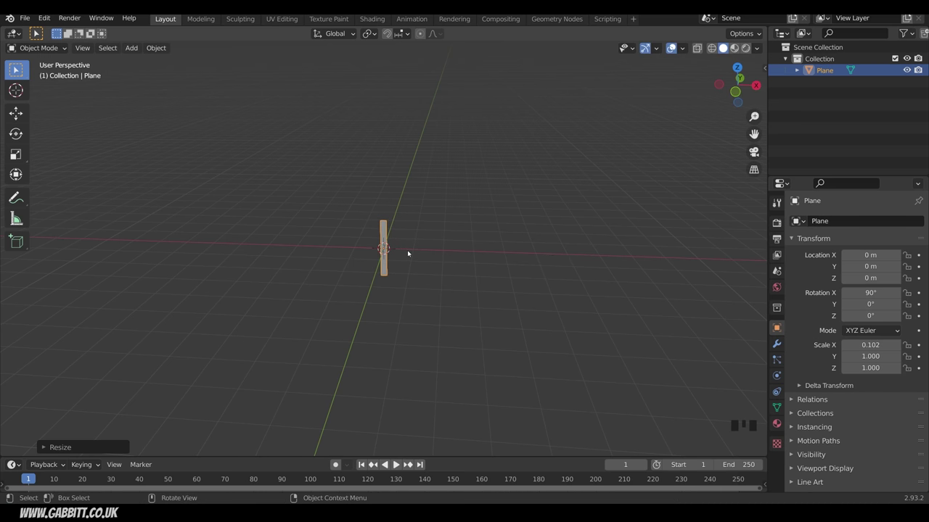
# - Enter Edit Mode on the strip and add two horizontal loop cuts across it
pyautogui.press('KP_Decimal')
pyautogui.moveTo(449, 278); pyautogui.dragTo(410, 268, button='middle')
pyautogui.press('Tab')
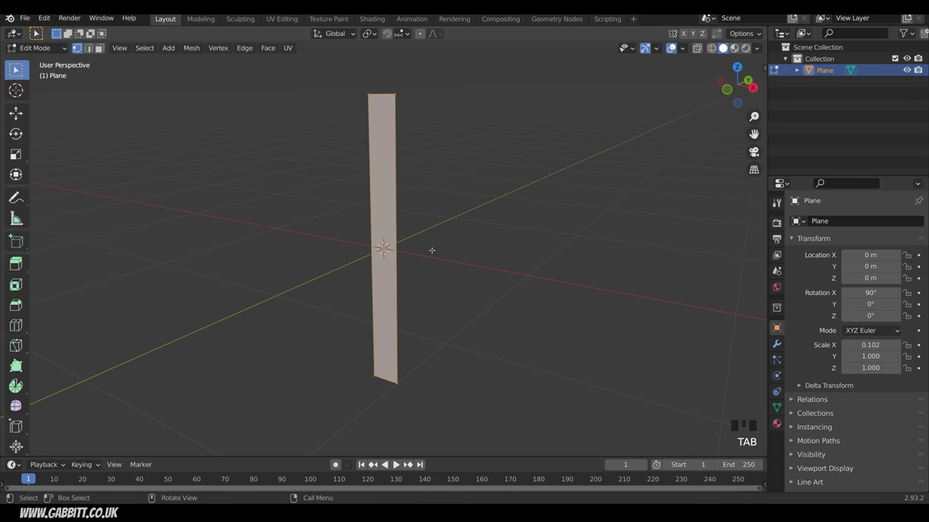
pyautogui.hotkey('ctrl', 'r')
pyautogui.scroll(1, 385, 249)
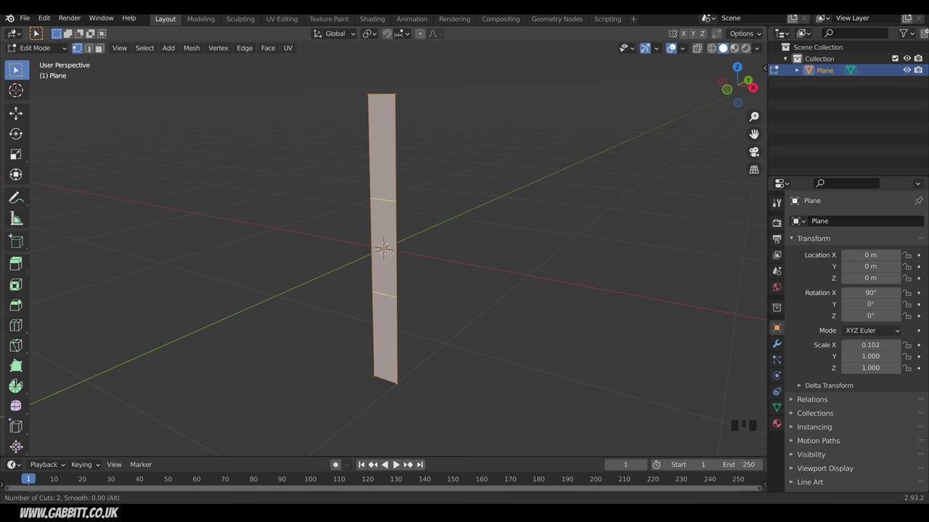
pyautogui.click(385, 249)
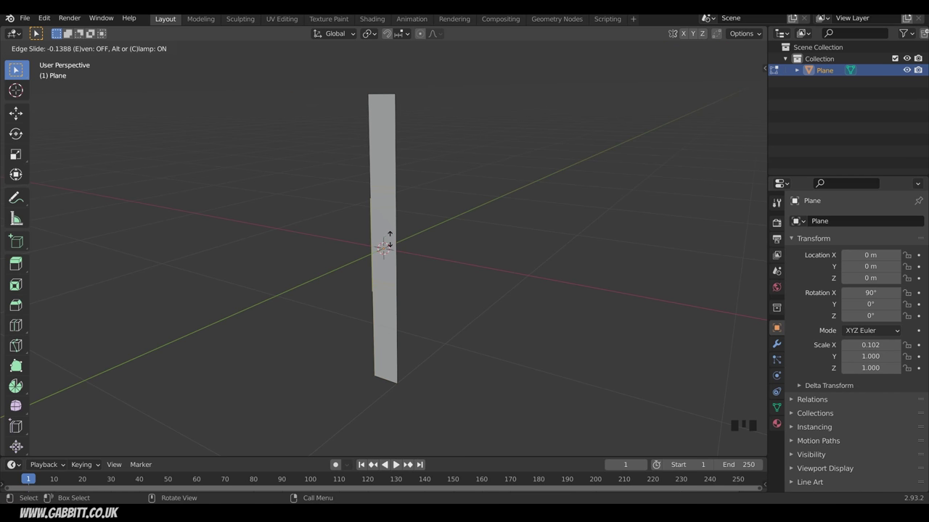
pyautogui.click(386, 248)
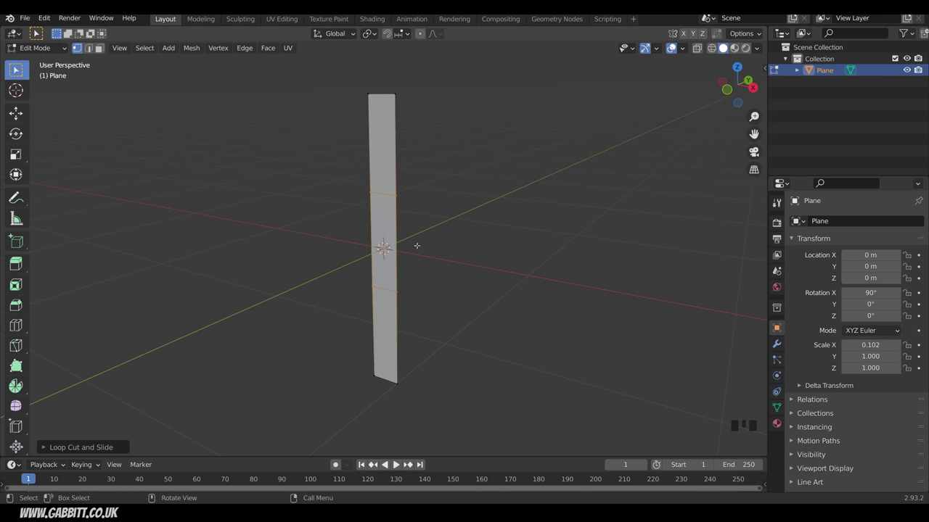
# - Taper the strip by scaling down its top end and its bottom end
pyautogui.moveTo(344, 80); pyautogui.dragTo(425, 126)
pyautogui.press('s')
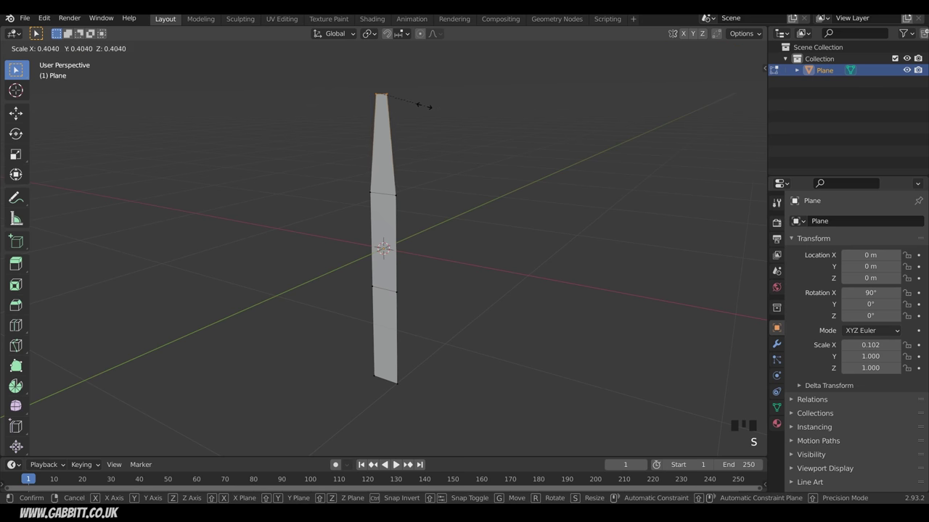
pyautogui.click(398, 163)
pyautogui.moveTo(345, 354); pyautogui.dragTo(447, 424)
pyautogui.press('s')
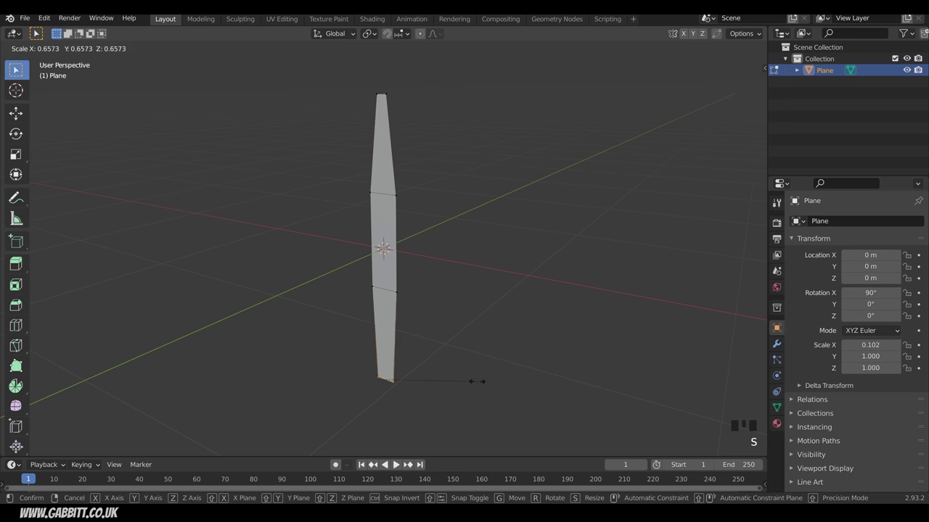
pyautogui.click(435, 383)
# - In edge selection mode, slide the strip's lower cross edge slightly downward and adjust its width by scaling
pyautogui.click(392, 290)
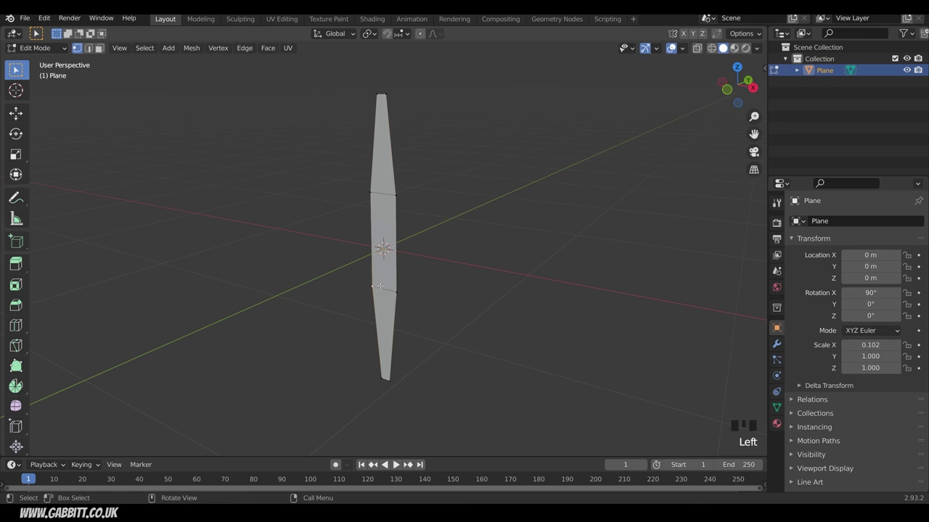
pyautogui.press('2')
pyautogui.keyDown('alt'); pyautogui.click(383, 288); pyautogui.keyUp('alt')
pyautogui.press('g')
pyautogui.press('g')
pyautogui.click(419, 298)
pyautogui.press('s')
pyautogui.click(448, 299)
# - Scale down the strip's upper cross edge so the blade narrows gradually toward the tip
pyautogui.moveTo(451, 304); pyautogui.dragTo(362, 141, button='middle')
pyautogui.click(506, 190)
pyautogui.press('s')
pyautogui.click(480, 191)
pyautogui.moveTo(462, 300); pyautogui.dragTo(411, 296, button='middle')
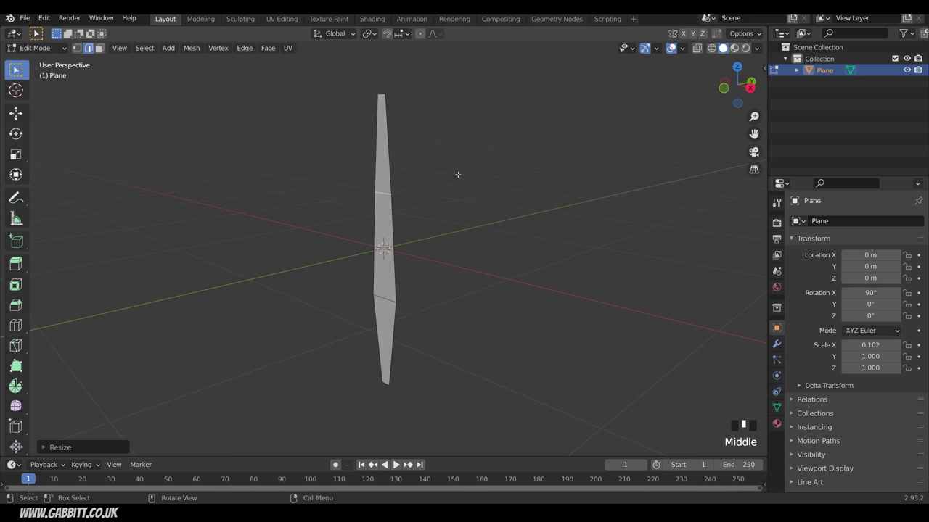
# - Enable proportional editing and move the strip's top edge sideways and down to bend the blade, with proportional size 1.21
pyautogui.click(420, 36)
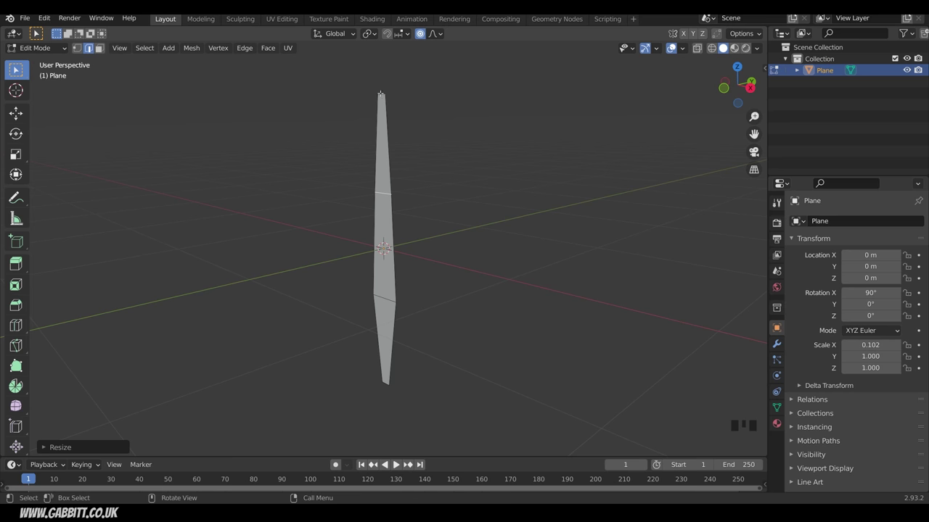
pyautogui.click(380, 93)
pyautogui.moveTo(446, 128); pyautogui.dragTo(411, 124, button='middle')
pyautogui.press('g')
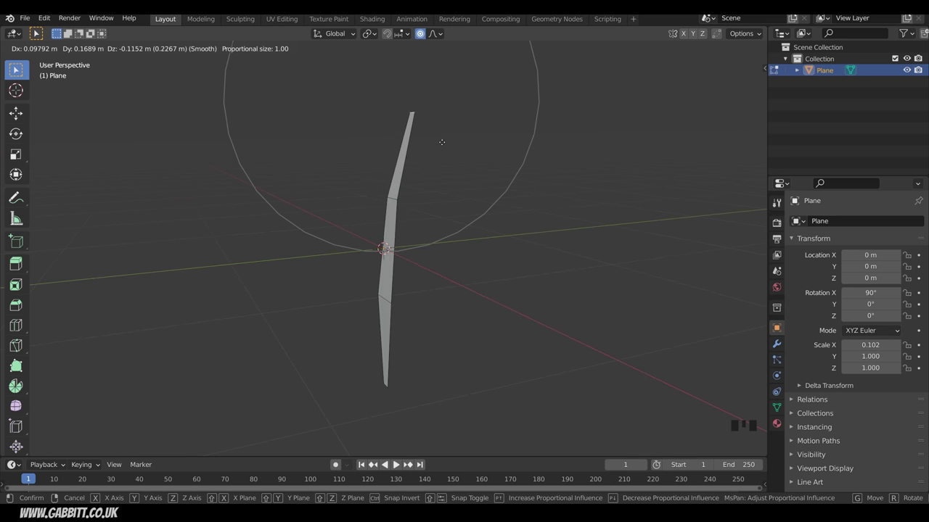
pyautogui.scroll(-2, 442, 142)
pyautogui.scroll(3, 442, 142)
pyautogui.scroll(-3, 442, 142)
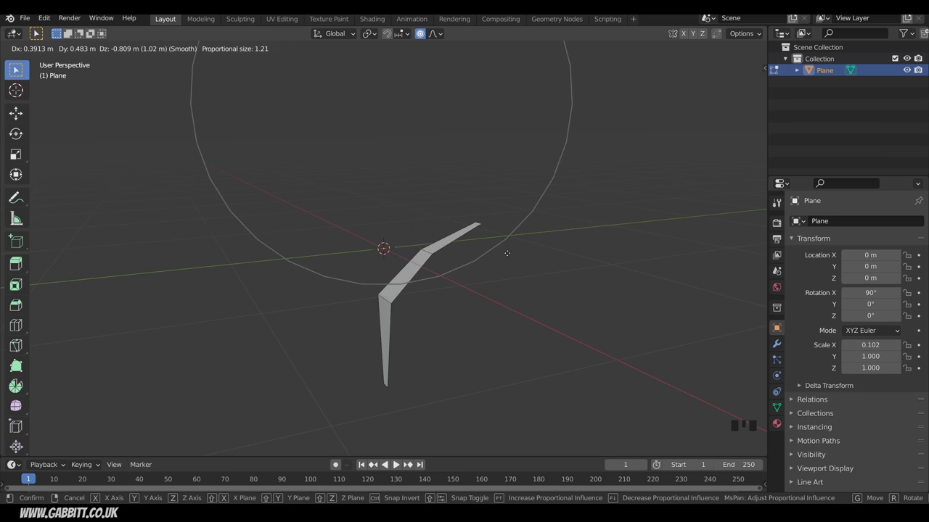
pyautogui.click(493, 269)
# - Rotate the blade's tip edge with proportional editing so the upper part curls over
pyautogui.moveTo(481, 280); pyautogui.dragTo(467, 231, button='middle')
pyautogui.press('g')
pyautogui.press('Escape')
pyautogui.press('r')
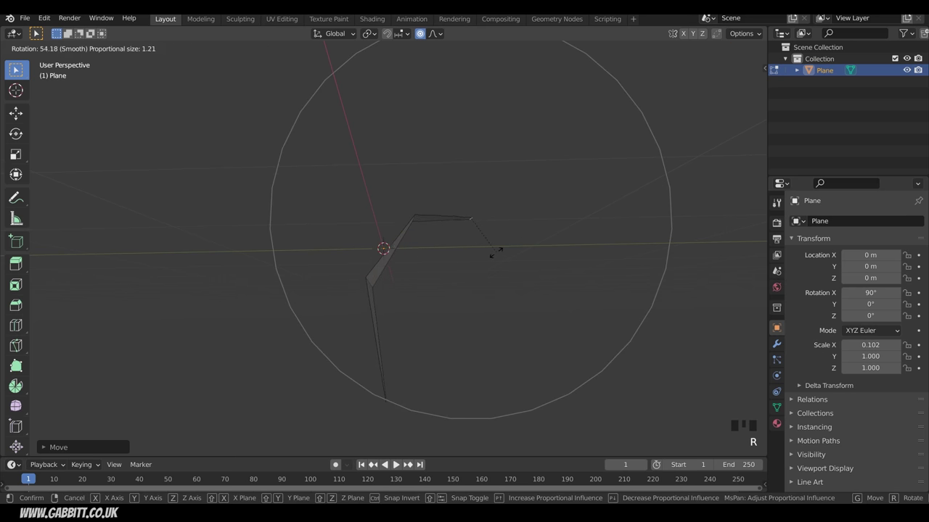
pyautogui.click(493, 254)
pyautogui.moveTo(493, 254); pyautogui.dragTo(535, 311, button='middle')
pyautogui.press('r')
pyautogui.click(470, 259)
# - Refine the rotation of the blade's tip and adjust its scale
pyautogui.moveTo(473, 230); pyautogui.dragTo(493, 241, button='middle')
pyautogui.press('r')
pyautogui.click(484, 231)
pyautogui.press('s')
pyautogui.click(411, 275)
# - Bevel the two bend edges of the blade widely with one segment to smooth the curve
pyautogui.moveTo(409, 276); pyautogui.dragTo(323, 210, button='middle')
pyautogui.moveTo(409, 278); pyautogui.dragTo(466, 233, button='middle')
pyautogui.hotkey('ctrl', 'b')
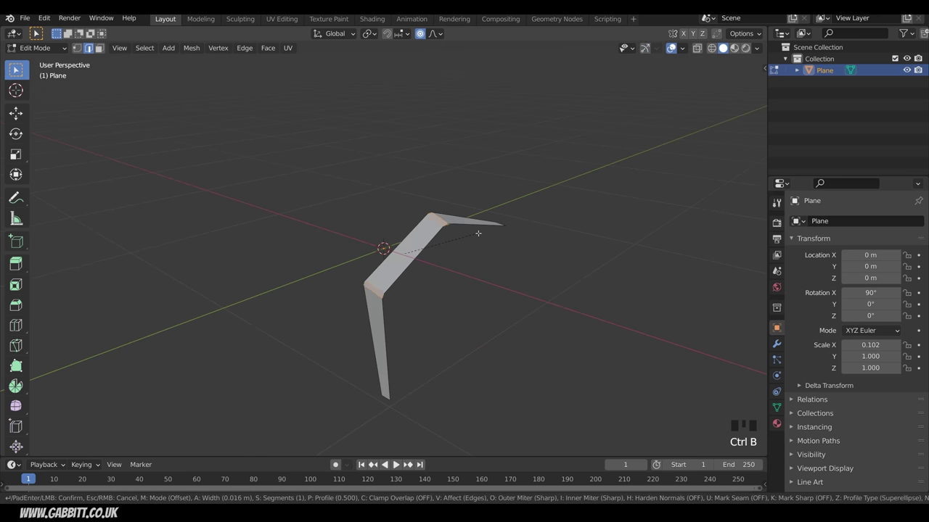
pyautogui.click(493, 234)
# - Scale the blade's tip edge to about 0.7 with proportional size 0.62
pyautogui.moveTo(487, 277)
pyautogui.mouseDown(button='middle')
pyautogui.moveTo(578, 254)
pyautogui.moveTo(456, 265)
pyautogui.moveTo(454, 284)
pyautogui.moveTo(494, 262)
pyautogui.mouseUp(button='middle')
pyautogui.click(513, 239)
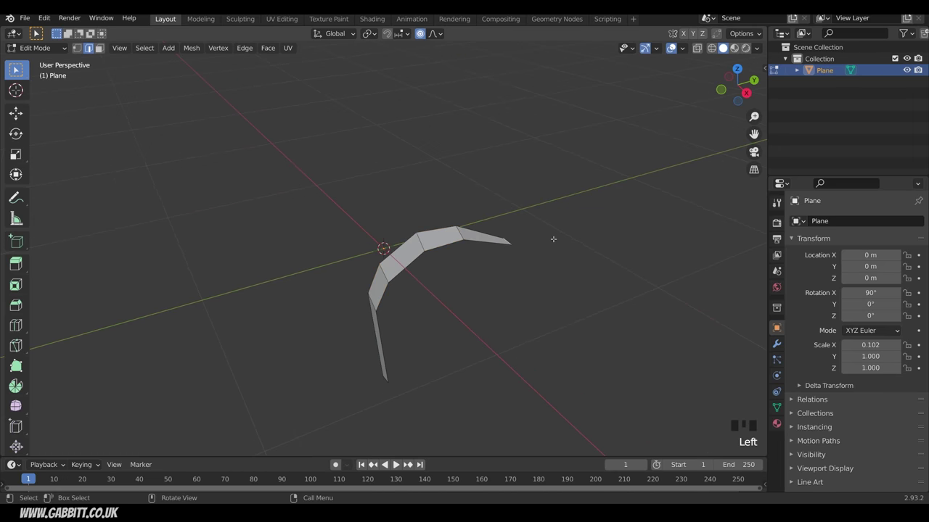
pyautogui.press('s')
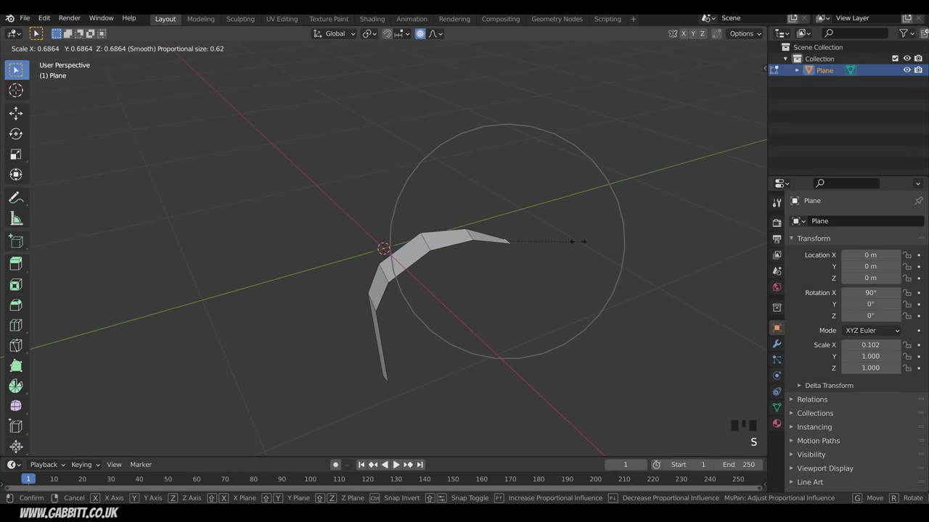
pyautogui.click(574, 241)
# - Duplicate the whole blade within the mesh and place the copy about 0.13 m beside the original
pyautogui.moveTo(487, 291); pyautogui.dragTo(501, 253, button='middle')
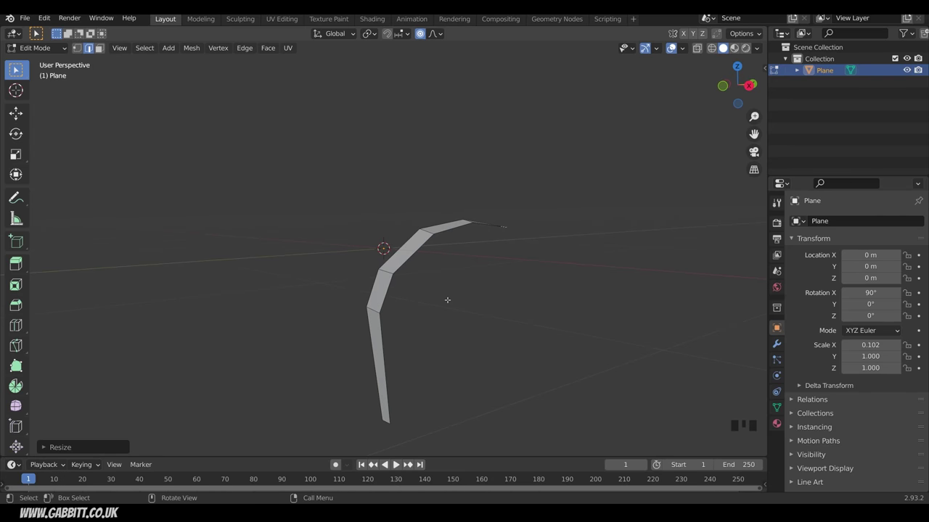
pyautogui.press('a')
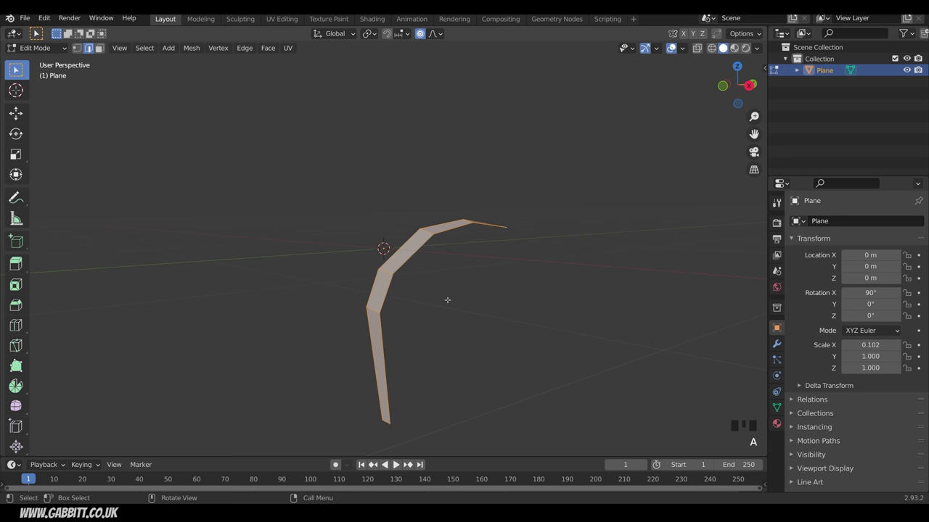
pyautogui.hotkey('shift', 'd')
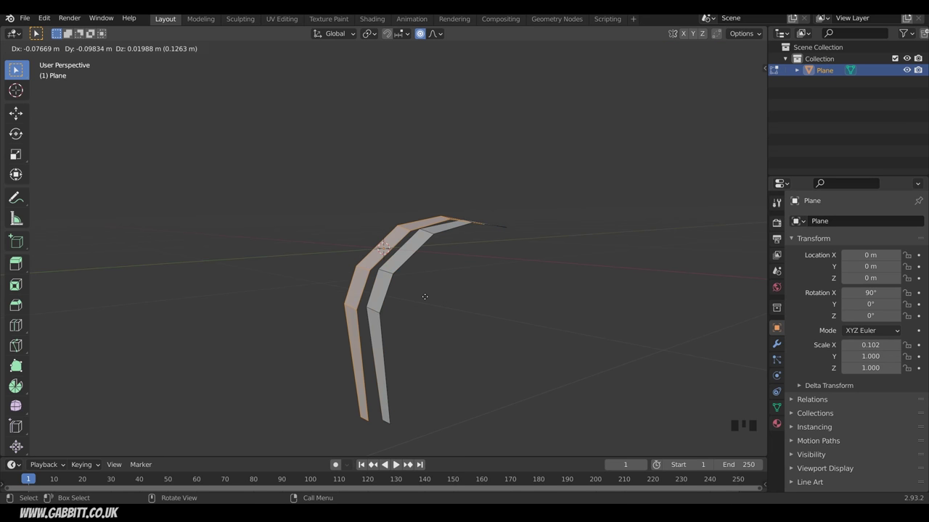
pyautogui.click(424, 296)
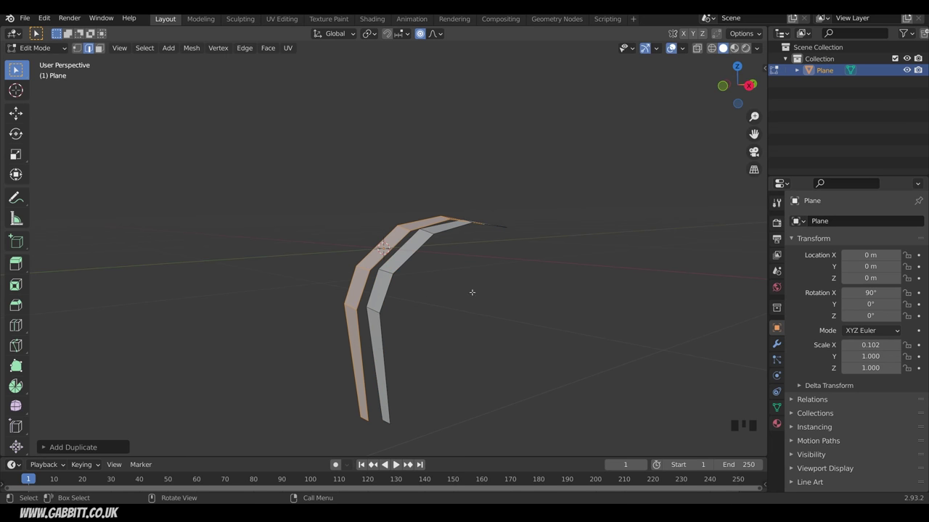
pyautogui.press('r')
pyautogui.press('z')
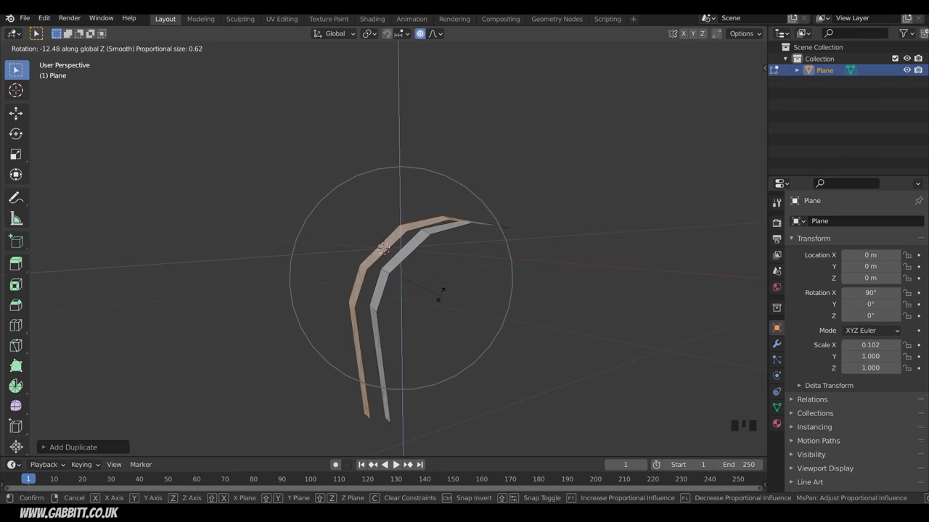
pyautogui.click(428, 284)
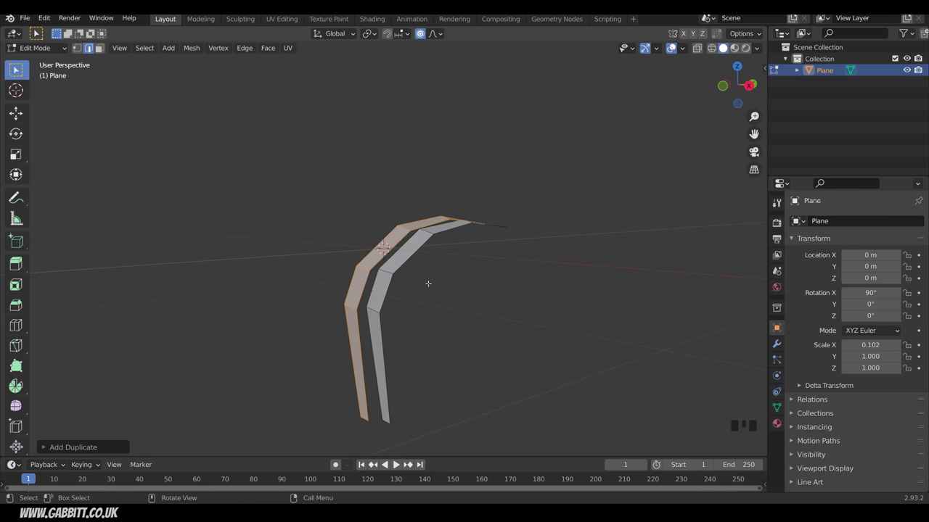
# - Turn off proportional editing and rotate the duplicated blade about the Z axis to face another direction
pyautogui.click(419, 33)
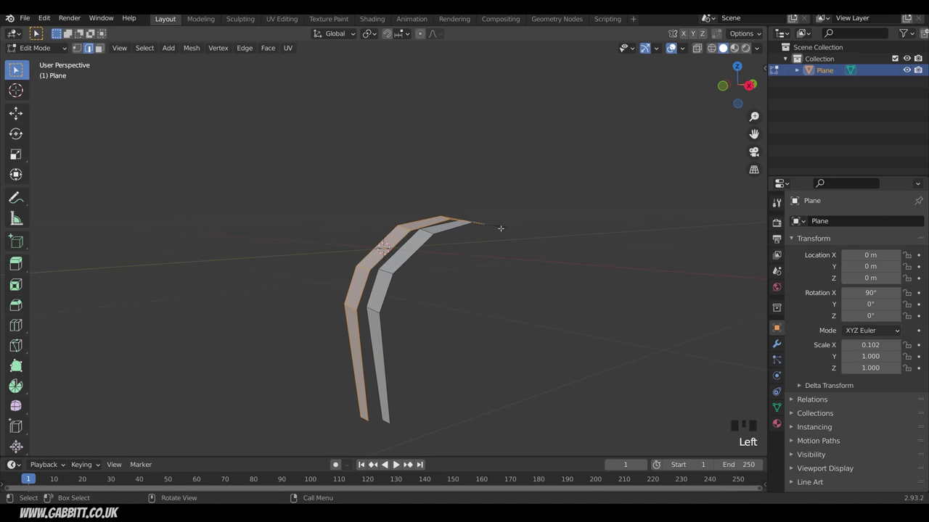
pyautogui.press('r')
pyautogui.press('z')
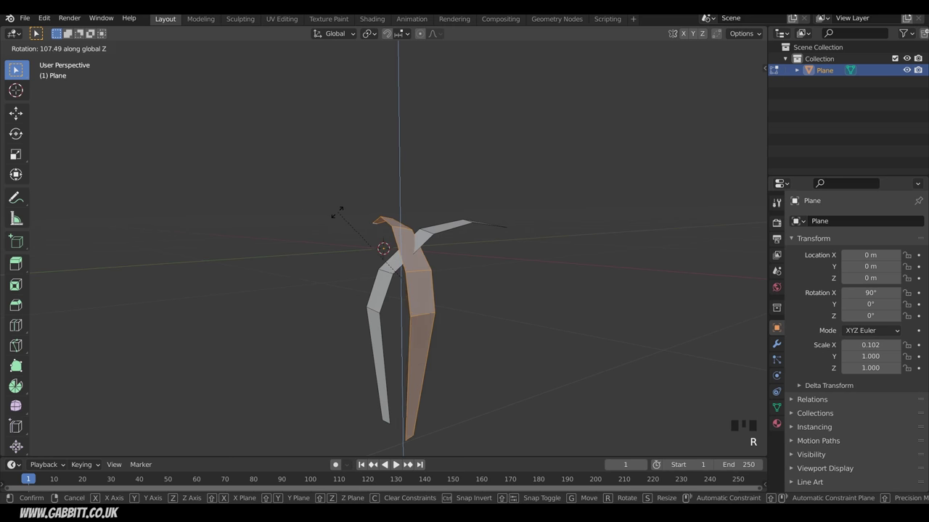
pyautogui.click(415, 237)
# - Move the duplicated blade so its base meets the base of the original blade
pyautogui.moveTo(415, 238); pyautogui.dragTo(477, 227, button='middle')
pyautogui.press('g')
pyautogui.click(421, 317)
pyautogui.press('g')
pyautogui.click(471, 344)
pyautogui.moveTo(471, 344); pyautogui.dragTo(552, 315, button='middle')
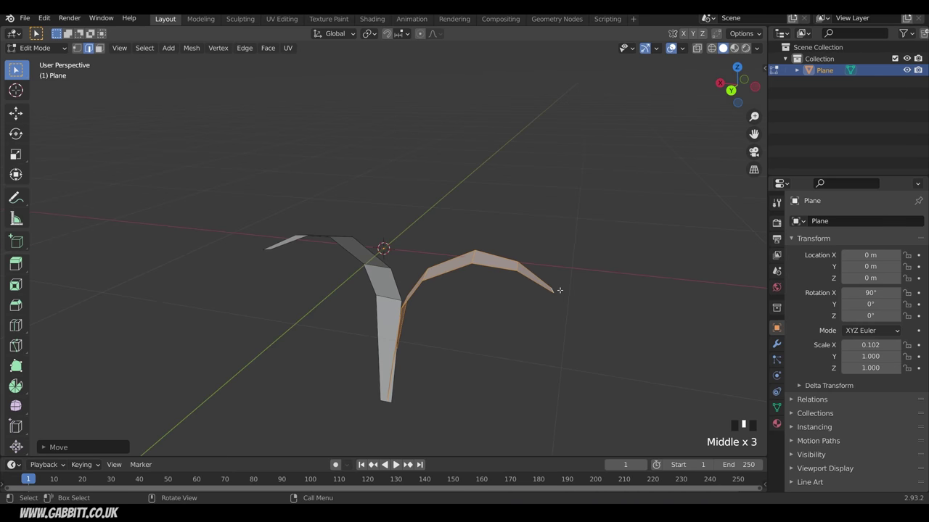
# - Turn proportional editing back on and select the tip edge of the duplicated blade
pyautogui.click(420, 34)
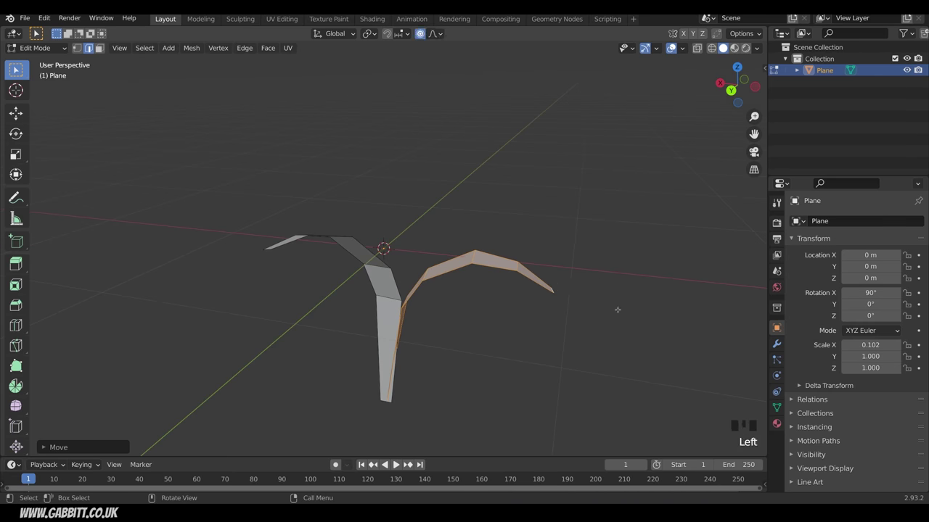
pyautogui.click(563, 289)
pyautogui.press('g')
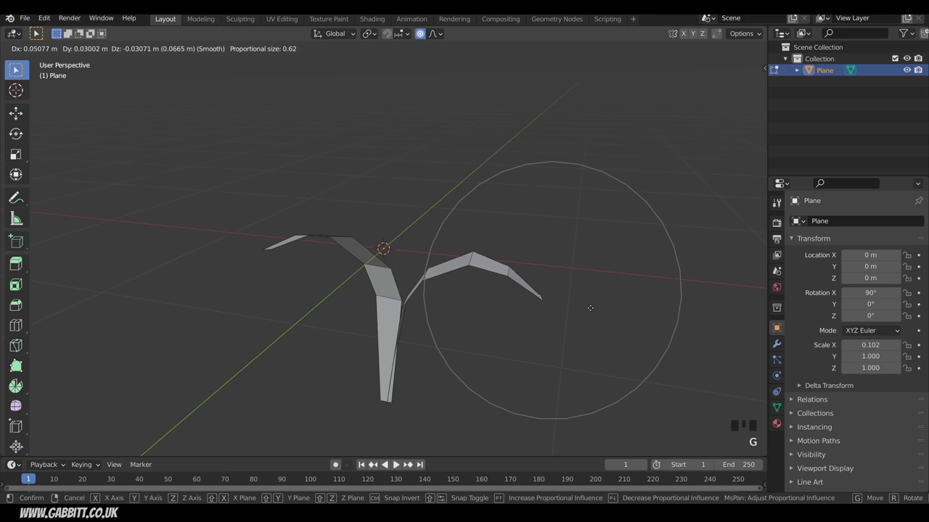
pyautogui.scroll(-6, 591, 301)
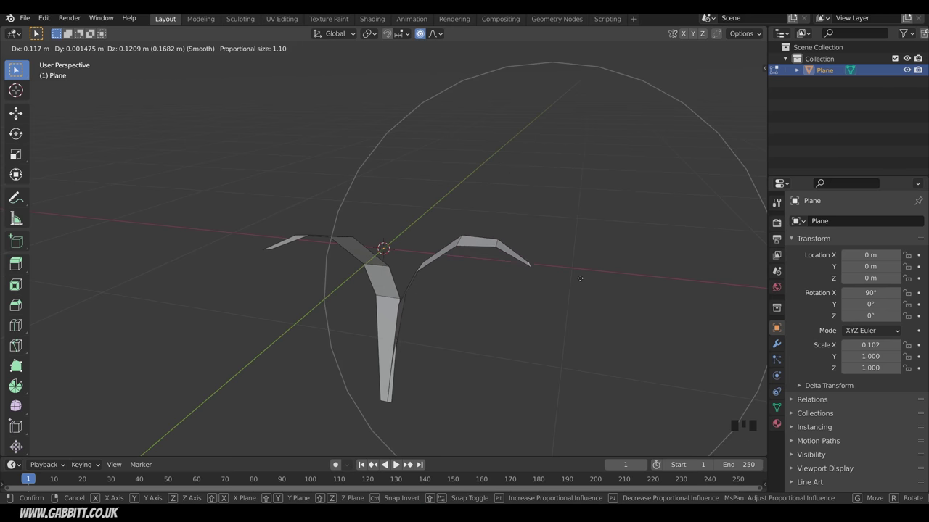
pyautogui.click(581, 281)
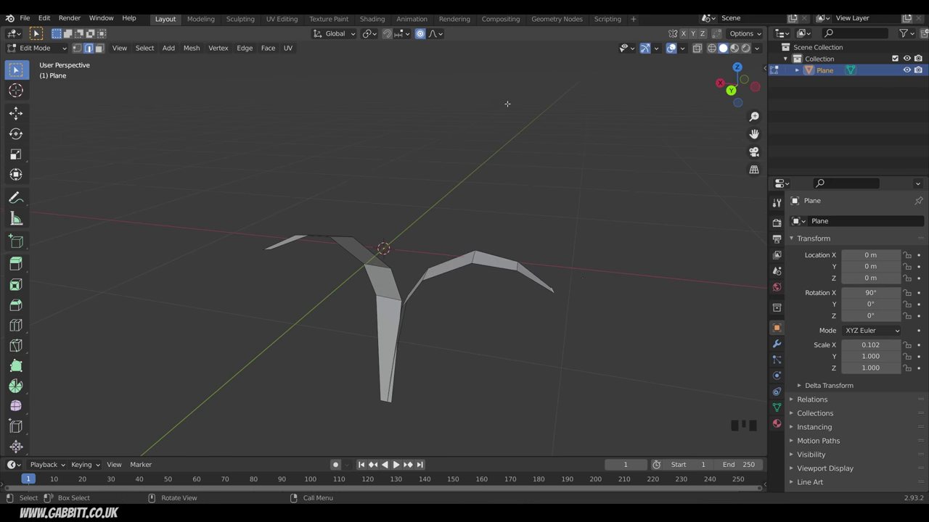
# - Limit proportional editing to connected geometry and reposition the middle edge at the bend of the duplicated blade
pyautogui.click(440, 35)
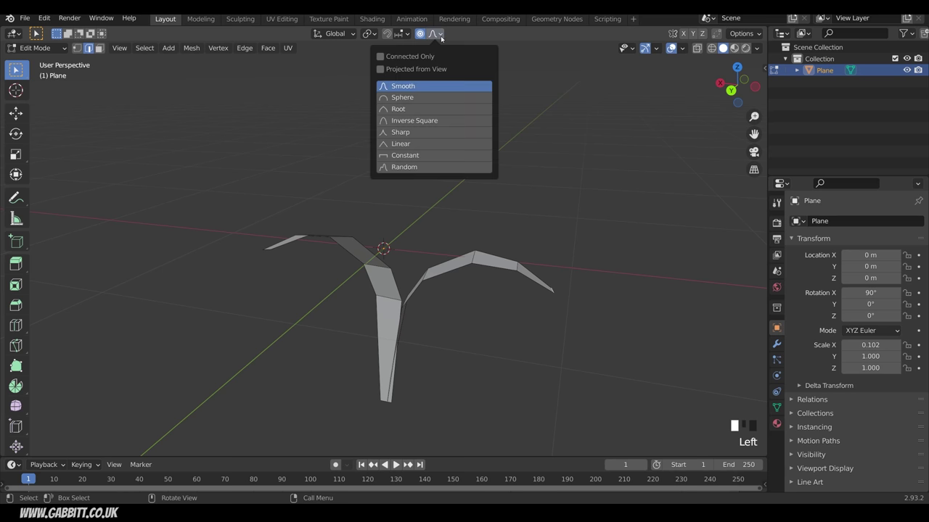
pyautogui.click(475, 256)
pyautogui.press('g')
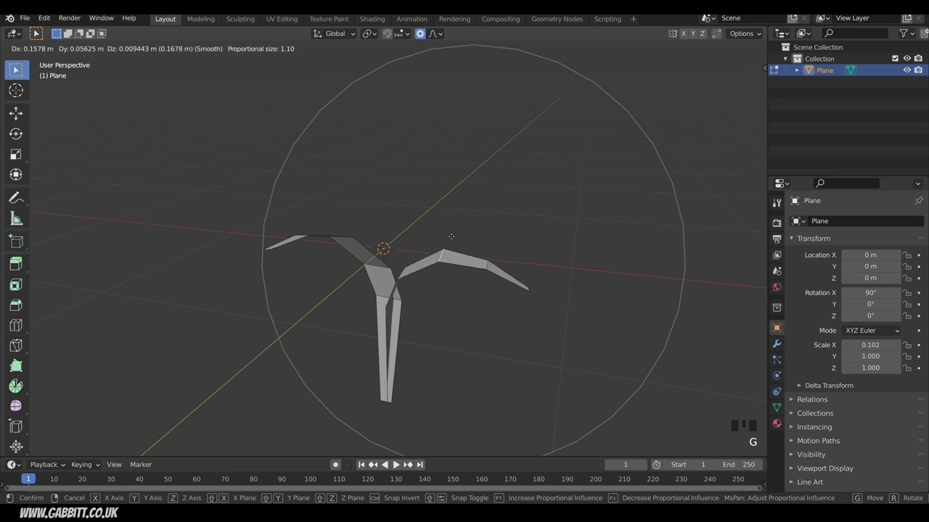
pyautogui.click(480, 256)
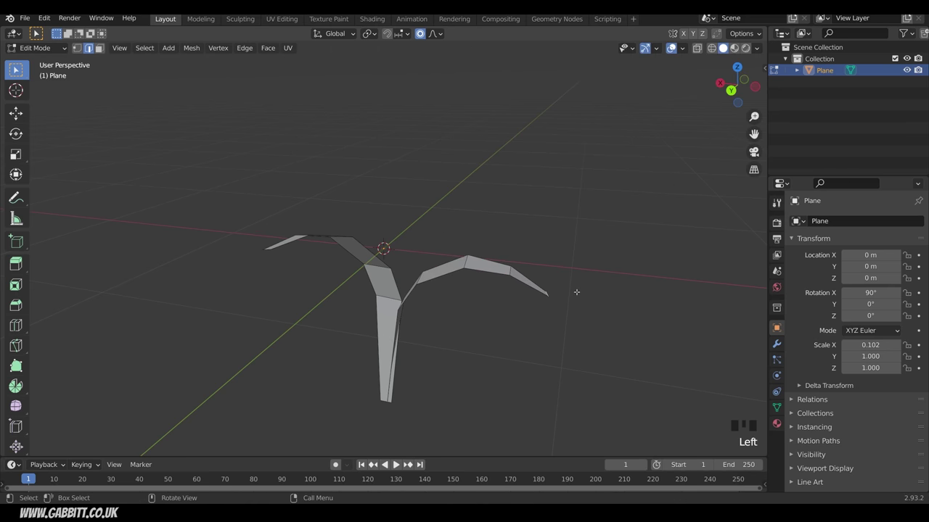
# - Rotate the outer part of the duplicated blade about the Z axis with smooth proportional falloff
pyautogui.moveTo(576, 290); pyautogui.dragTo(548, 310, button='middle')
pyautogui.press('r')
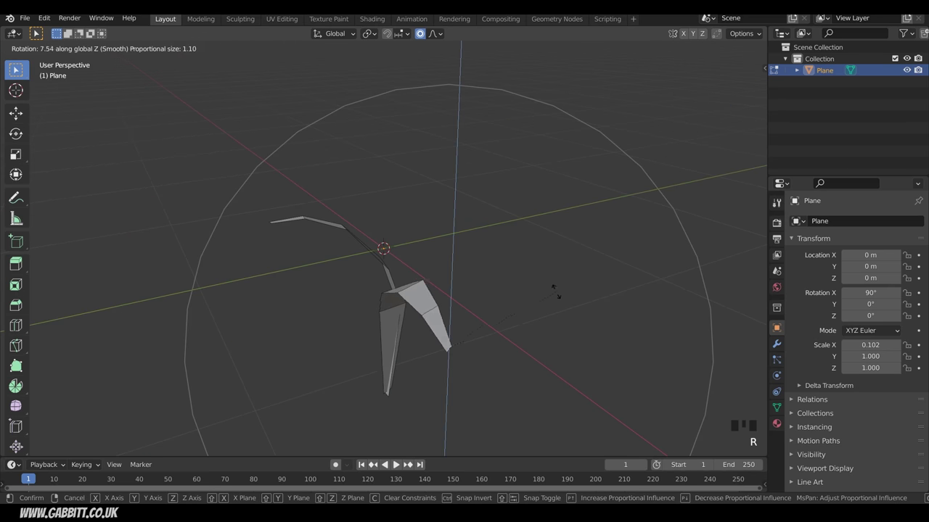
pyautogui.click(522, 249)
# - Move the duplicated blade's upper edges inward so it arches more tightly beside the original blade
pyautogui.moveTo(523, 249); pyautogui.dragTo(431, 284, button='middle')
pyautogui.press('g')
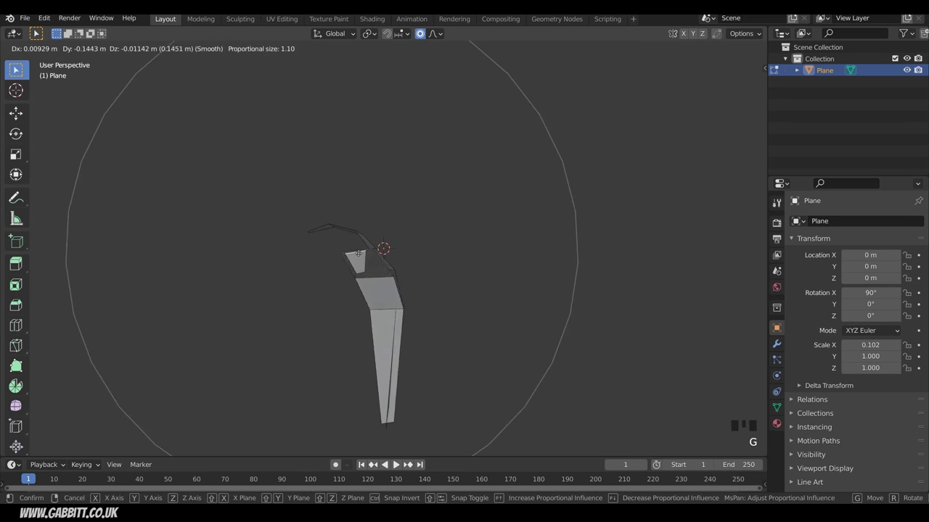
pyautogui.click(512, 296)
pyautogui.moveTo(512, 296); pyautogui.dragTo(544, 266, button='middle')
pyautogui.press('g')
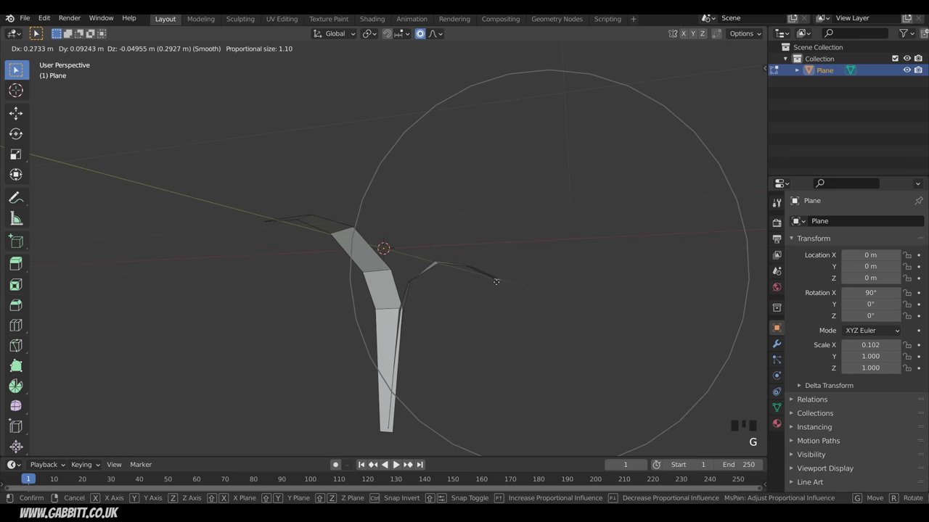
pyautogui.click(483, 283)
pyautogui.moveTo(483, 282); pyautogui.dragTo(493, 338, button='middle')
pyautogui.press('g')
pyautogui.click(433, 321)
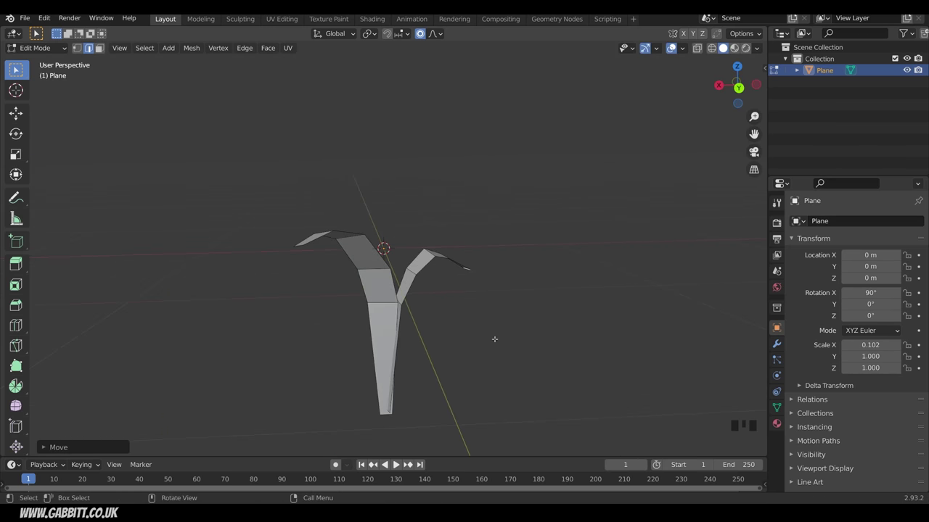
# - Select both blades, duplicate them in place and rotate the copies about the Z axis
pyautogui.press('a')
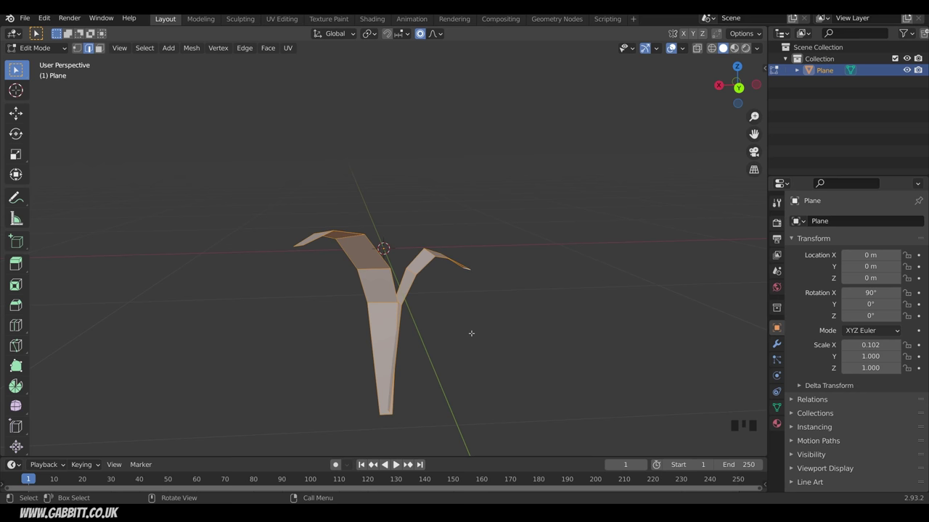
pyautogui.hotkey('shift', 'd')
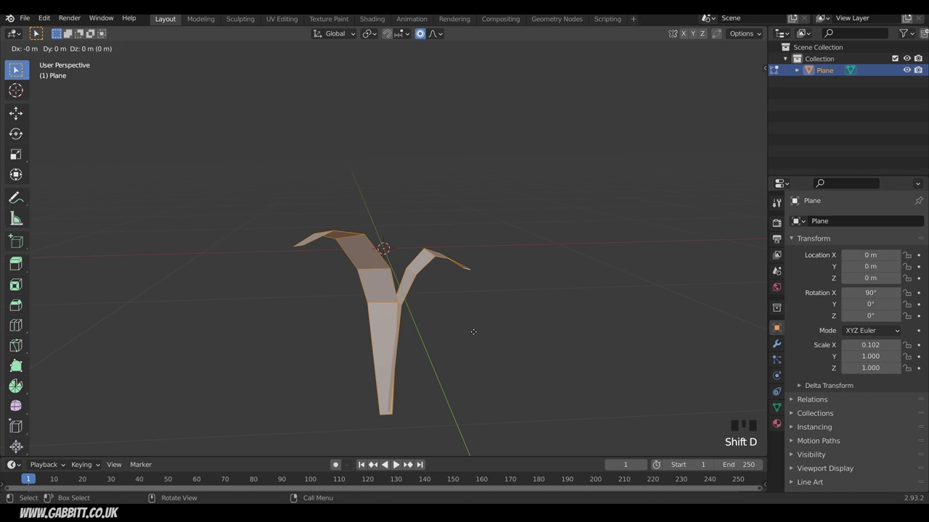
pyautogui.press('r')
pyautogui.press('z')
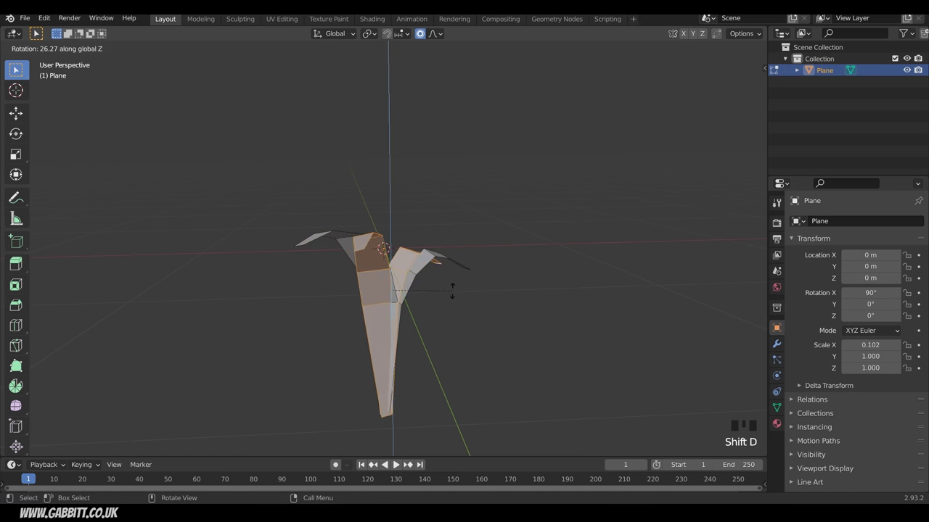
pyautogui.click(397, 333)
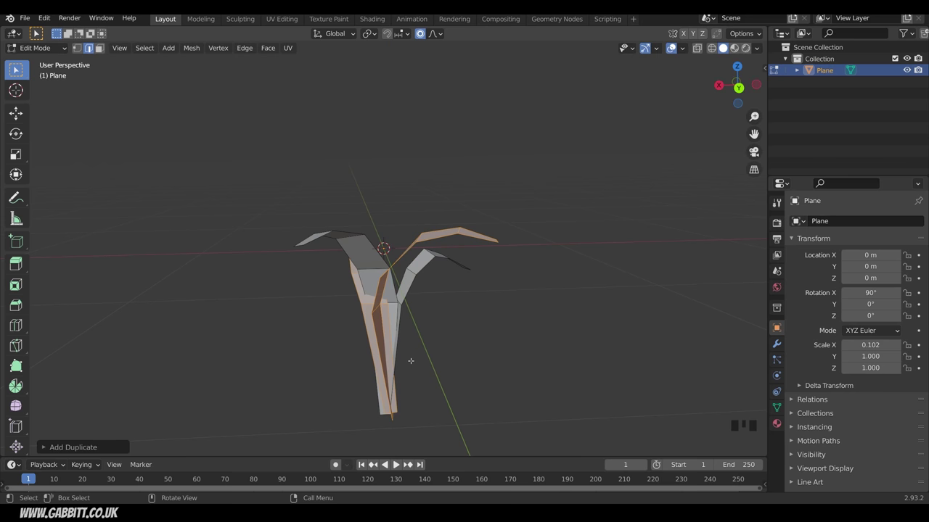
# - Move the duplicated pair so its base meets the existing bases and tilt it slightly
pyautogui.press('g')
pyautogui.click(439, 356)
pyautogui.press('r')
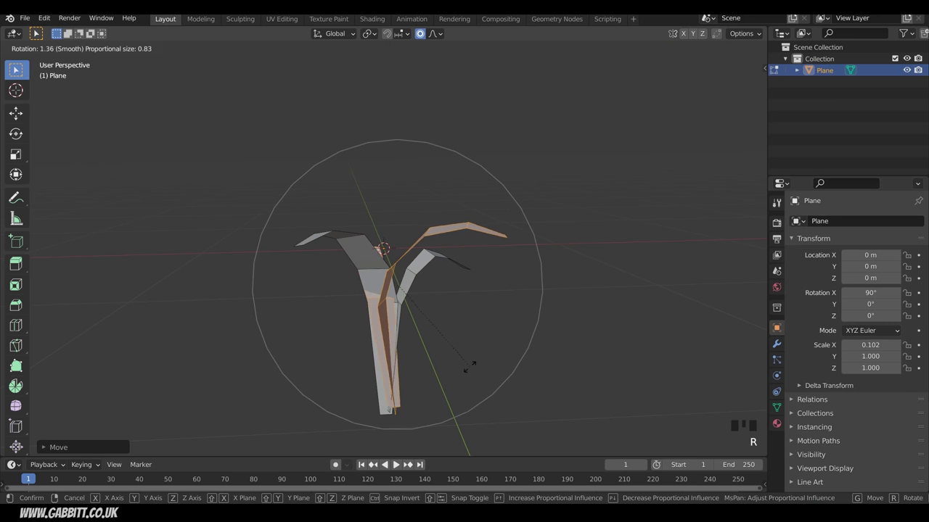
pyautogui.click(470, 379)
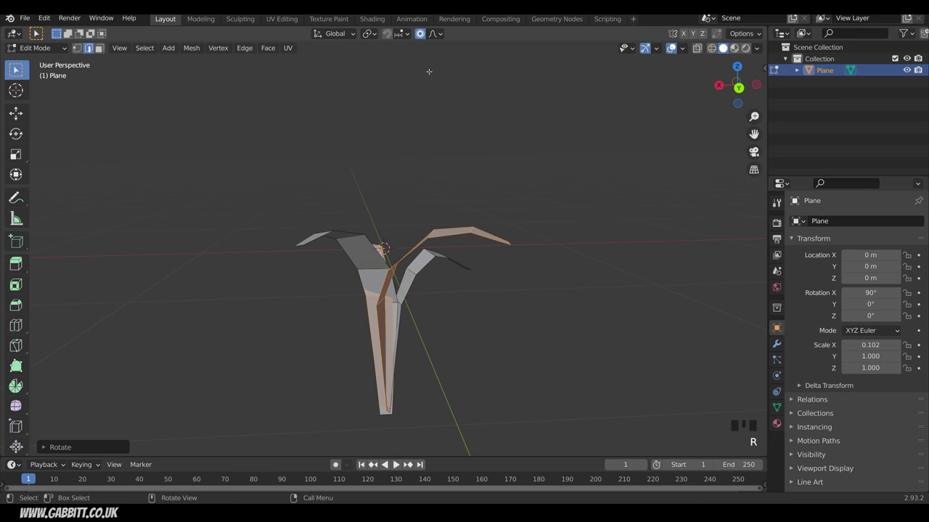
# - Scale the duplicated pair along the Z axis to about 0.87 and lower it toward the clump's base
pyautogui.click(435, 34)
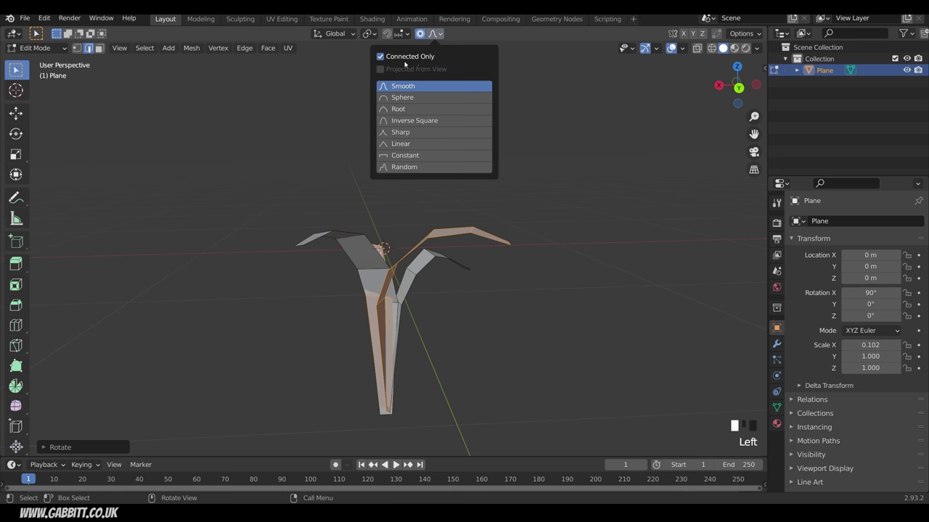
pyautogui.moveTo(351, 257); pyautogui.dragTo(460, 321, button='middle')
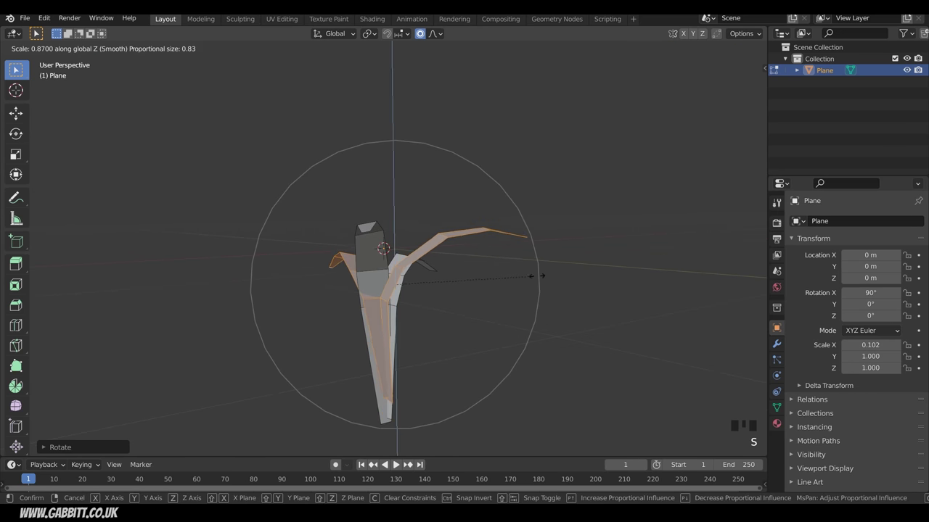
pyautogui.click(516, 286)
pyautogui.moveTo(418, 315); pyautogui.dragTo(439, 303, button='middle')
pyautogui.press('g')
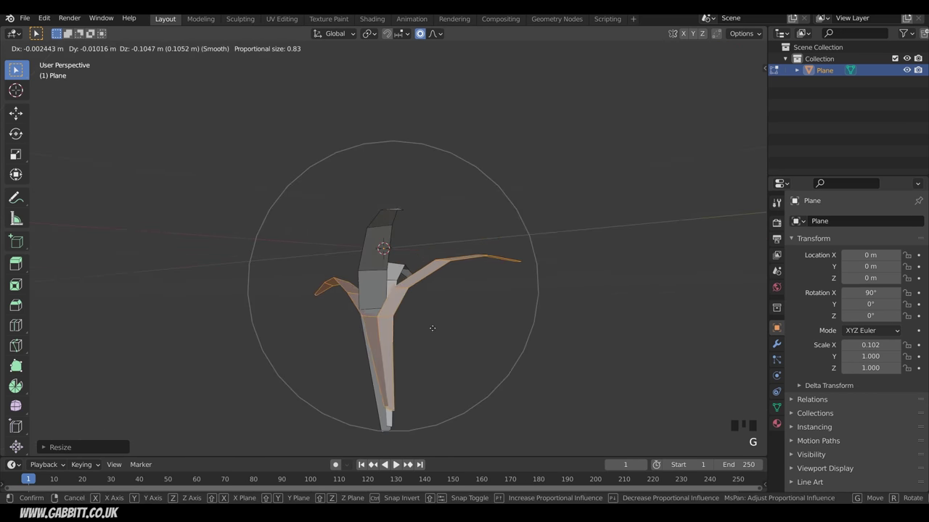
pyautogui.click(430, 346)
# - Move edges along the long copied blade and at its outer end to vary its curve
pyautogui.click(440, 282)
pyautogui.press('g')
pyautogui.click(447, 280)
pyautogui.moveTo(510, 305); pyautogui.dragTo(498, 323, button='middle')
pyautogui.click(525, 293)
pyautogui.press('g')
pyautogui.click(520, 308)
# - Move edges on the shorter copied blade to give it a different bend
pyautogui.moveTo(378, 328); pyautogui.dragTo(443, 363, button='middle')
pyautogui.click(407, 320)
pyautogui.press('g')
pyautogui.click(399, 321)
pyautogui.moveTo(304, 316); pyautogui.dragTo(360, 345, button='middle')
pyautogui.click(336, 354)
pyautogui.press('g')
pyautogui.click(367, 358)
# - Switch to face selection and scale the face above the short blade's stem with a small proportional falloff
pyautogui.moveTo(418, 344); pyautogui.dragTo(385, 294, button='middle')
pyautogui.scroll(2, 389, 359)
pyautogui.press('3')
pyautogui.click(389, 359)
pyautogui.press('s')
pyautogui.scroll(10, 473, 354)
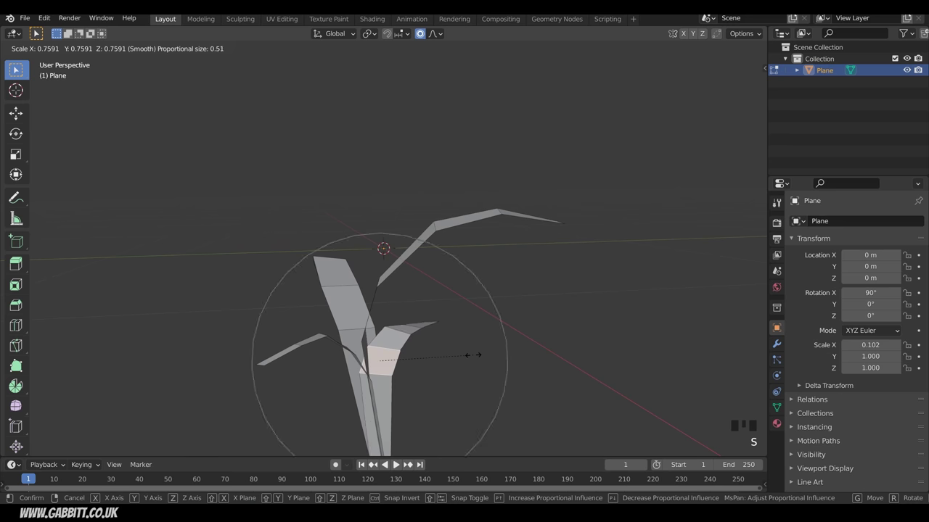
pyautogui.click(466, 354)
# - Select the whole short blade with its linked geometry, duplicate it and rotate the copy to a new direction
pyautogui.click(411, 326)
pyautogui.moveTo(482, 350); pyautogui.dragTo(465, 323, button='middle')
pyautogui.moveTo(375, 310); pyautogui.dragTo(381, 303, button='middle')
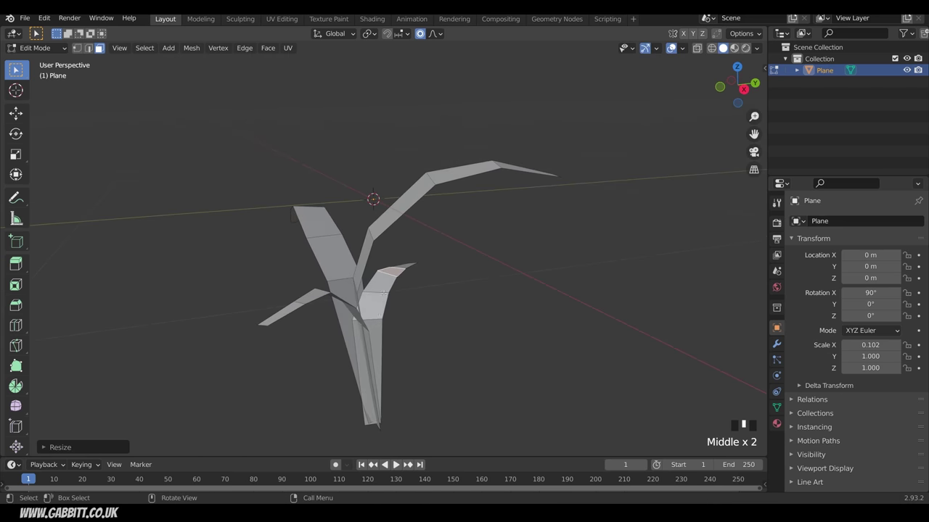
pyautogui.press('l')
pyautogui.moveTo(393, 310); pyautogui.dragTo(455, 269, button='middle')
pyautogui.moveTo(381, 392); pyautogui.dragTo(442, 306, button='middle')
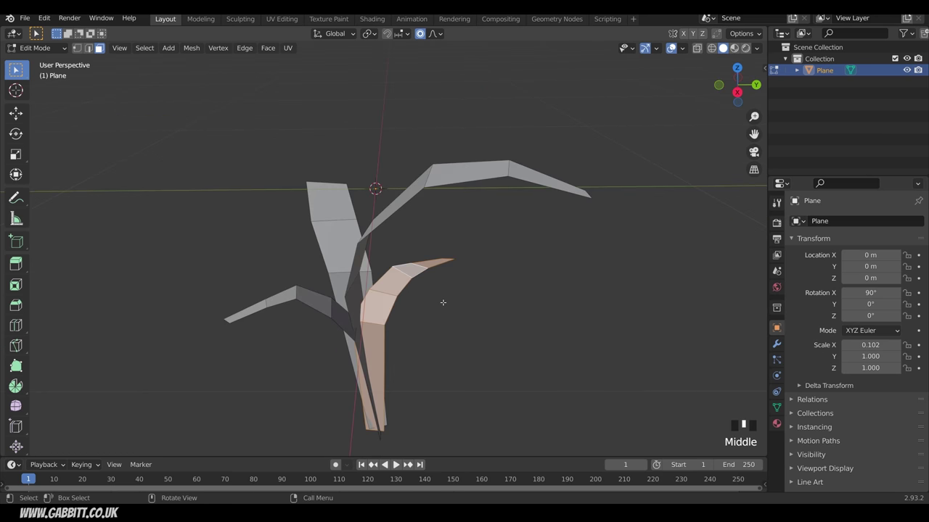
pyautogui.hotkey('shift', 'd')
pyautogui.press('r')
pyautogui.click(433, 359)
pyautogui.moveTo(434, 359); pyautogui.dragTo(458, 324, button='middle')
# - Move the new short blade into the clump so its base sits with the others
pyautogui.press('g')
pyautogui.click(538, 345)
pyautogui.press('g')
pyautogui.click(433, 269)
# - Switch to edge selection and move edges of the new short blade to change its bend
pyautogui.press('2')
pyautogui.click(459, 276)
pyautogui.moveTo(433, 269); pyautogui.dragTo(558, 315, button='middle')
pyautogui.press('g')
pyautogui.click(464, 283)
pyautogui.press('g')
pyautogui.click(391, 299)
pyautogui.press('g')
pyautogui.click(383, 277)
# - Switch to vertex selection and adjust individual vertices where the blades cross near the clump's middle and lower stem
pyautogui.press('1')
pyautogui.moveTo(383, 277); pyautogui.dragTo(374, 300, button='middle')
pyautogui.click(373, 293)
pyautogui.press('g')
pyautogui.click(375, 293)
pyautogui.click(376, 352)
pyautogui.press('g')
pyautogui.click(375, 350)
# - Shift a face and a neighbouring edge on the front blade to separate it from the blades beside it
pyautogui.moveTo(334, 330); pyautogui.dragTo(283, 357, button='middle')
pyautogui.press('3')
pyautogui.click(384, 313)
pyautogui.press('g')
pyautogui.click(392, 315)
pyautogui.press('2')
pyautogui.click(392, 316)
pyautogui.press('g')
# - Return to Object Mode, duplicate the clump and place the copy about 1.4 m away along Y
pyautogui.press('Tab')
pyautogui.scroll(-3, 465, 290)
pyautogui.moveTo(474, 286); pyautogui.dragTo(467, 268, button='middle')
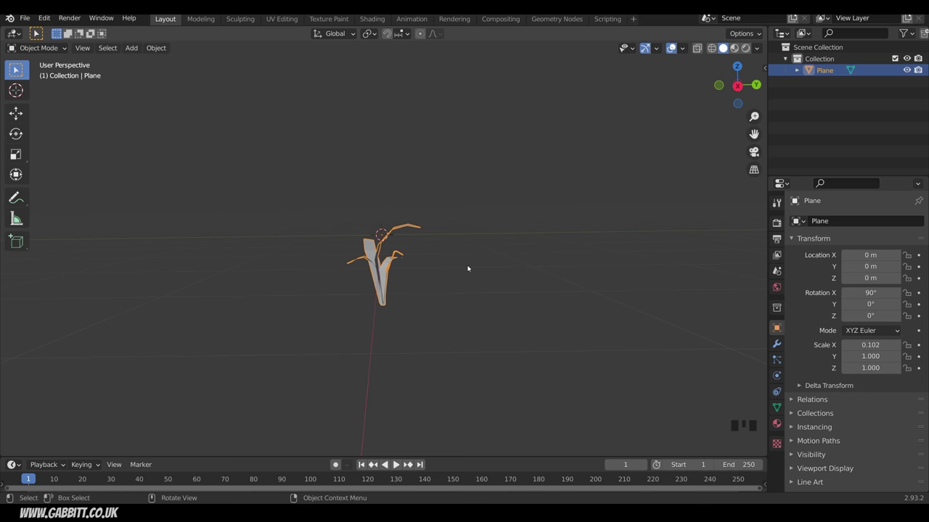
pyautogui.hotkey('shift', 'd')
pyautogui.click(522, 269)
pyautogui.keyDown('shift'); pyautogui.moveTo(522, 269); pyautogui.dragTo(568, 239, button='middle'); pyautogui.keyUp('shift')
# - Enter Edit Mode on the second clump and move and rotate the selected blade part
pyautogui.press('Tab')
pyautogui.press('g')
pyautogui.press('r')
pyautogui.press('g')
pyautogui.click(513, 284)
# - Select an edge and a face on an upper blade of the second clump and move them to reshape it
pyautogui.press('2')
pyautogui.moveTo(513, 284); pyautogui.dragTo(472, 247, button='middle')
pyautogui.click(506, 259)
pyautogui.press('3')
pyautogui.keyDown('shift'); pyautogui.click(502, 257); pyautogui.keyUp('shift')
pyautogui.press('g')
pyautogui.click(525, 319)
# - Rotate and move further parts of the second clump's blades to vary their directions
pyautogui.press('r')
pyautogui.press('g')
pyautogui.click(471, 284)
pyautogui.press('g')
pyautogui.click(460, 253)
pyautogui.press('r')
pyautogui.press('g')
# - Select a face on a side blade of the second clump, rotate it and reposition it with a small falloff
pyautogui.moveTo(471, 319); pyautogui.dragTo(423, 300, button='middle')
pyautogui.press('3')
pyautogui.click(516, 287)
pyautogui.press('g')
pyautogui.press('r')
pyautogui.press('r')
pyautogui.press('g')
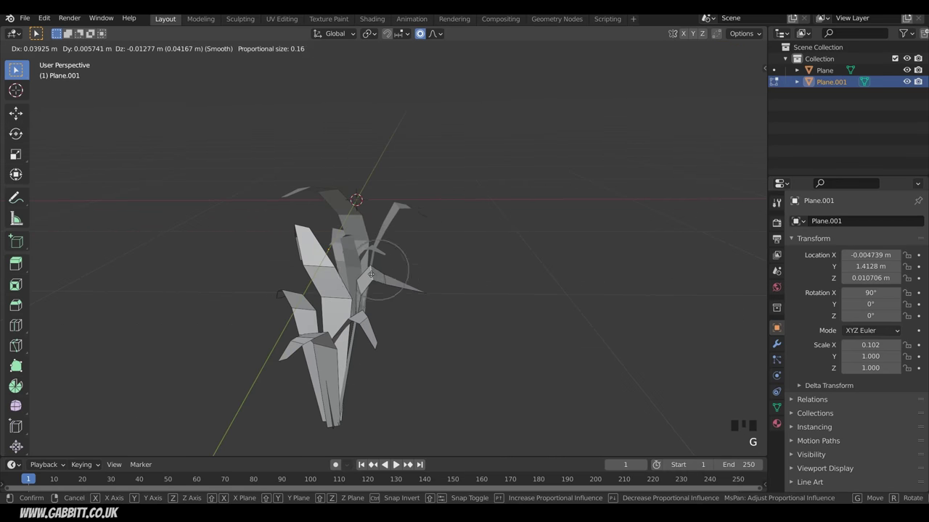
pyautogui.click(383, 336)
pyautogui.moveTo(383, 336); pyautogui.dragTo(464, 250, button='middle')
# - Return to Object Mode, then scale, rotate about the Z axis and reposition the second clump
pyautogui.press('Tab')
pyautogui.press('s')
pyautogui.press('g')
pyautogui.press('r')
# - Duplicate the clump as a third object, enter its Edit Mode and rotate the selected blade part
pyautogui.press('r')
pyautogui.press('z')
pyautogui.click(447, 247)
pyautogui.press('g')
pyautogui.hotkey('shift', 'd')
pyautogui.moveTo(327, 309); pyautogui.dragTo(464, 392, button='middle')
pyautogui.press('Tab')
pyautogui.click(425, 290)
pyautogui.press('r')
pyautogui.moveTo(454, 276)
pyautogui.mouseDown(button='middle')
pyautogui.moveTo(459, 262)
pyautogui.moveTo(499, 242)
pyautogui.moveTo(453, 279)
pyautogui.mouseUp(button='middle')
# - Select faces on the third clump's tall blade and scale them to change its width
pyautogui.press('3')
pyautogui.click(466, 252)
pyautogui.press('Delete')
pyautogui.click(466, 277)
pyautogui.press('s')
pyautogui.click(464, 251)
# - Move the small side blade of the third clump to a new position against the other stems
pyautogui.moveTo(453, 279); pyautogui.dragTo(507, 300)
pyautogui.press('g')
pyautogui.click(502, 319)
pyautogui.moveTo(450, 334); pyautogui.dragTo(533, 352, button='middle')
pyautogui.press('g')
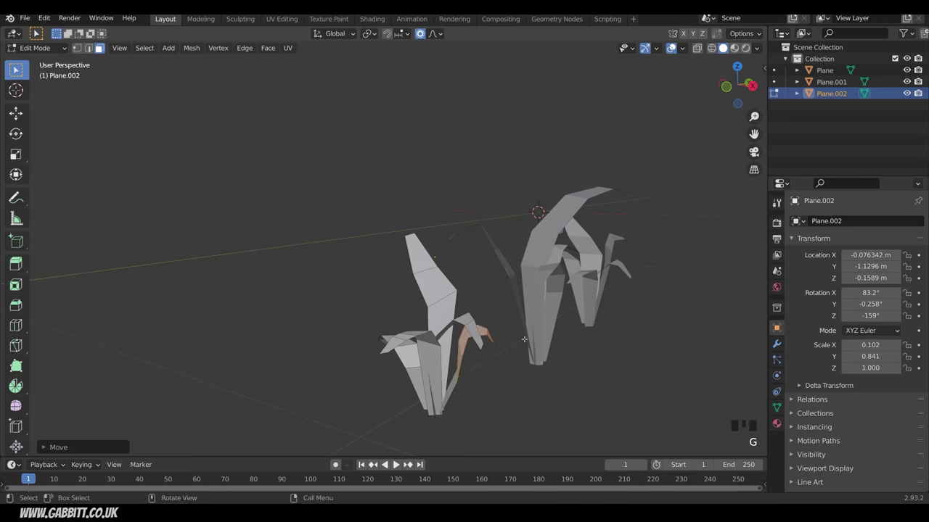
# - Rotate the third clump's small side blade and reposition it beside the other stems
pyautogui.press('r')
pyautogui.moveTo(478, 327); pyautogui.dragTo(554, 299, button='middle')
pyautogui.click(553, 300)
pyautogui.press('g')
pyautogui.click(608, 342)
pyautogui.press('r')
pyautogui.click(615, 225)
# - Refine the side blade's angle and placement, move its edge selection, and return to Object Mode with nothing selected
pyautogui.moveTo(476, 290); pyautogui.dragTo(506, 324, button='middle')
pyautogui.click(559, 307)
pyautogui.press('r')
pyautogui.press('g')
pyautogui.click(449, 312)
pyautogui.press('2')
pyautogui.press('g')
pyautogui.click(504, 265)
pyautogui.press('Tab')
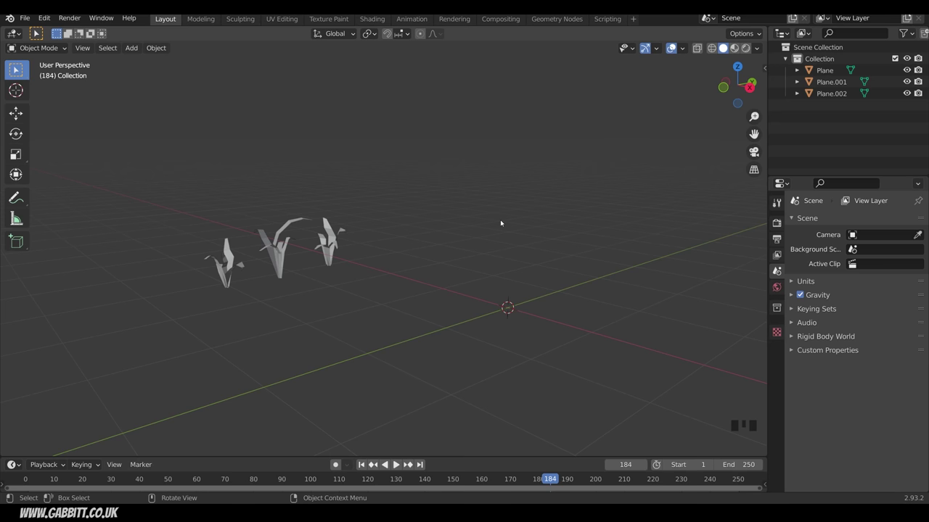
pyautogui.click(500, 223)
# - Add a plane mesh at the 3D cursor as the ground for the grass
pyautogui.hotkey('shift', 'a')
pyautogui.moveTo(547, 246)
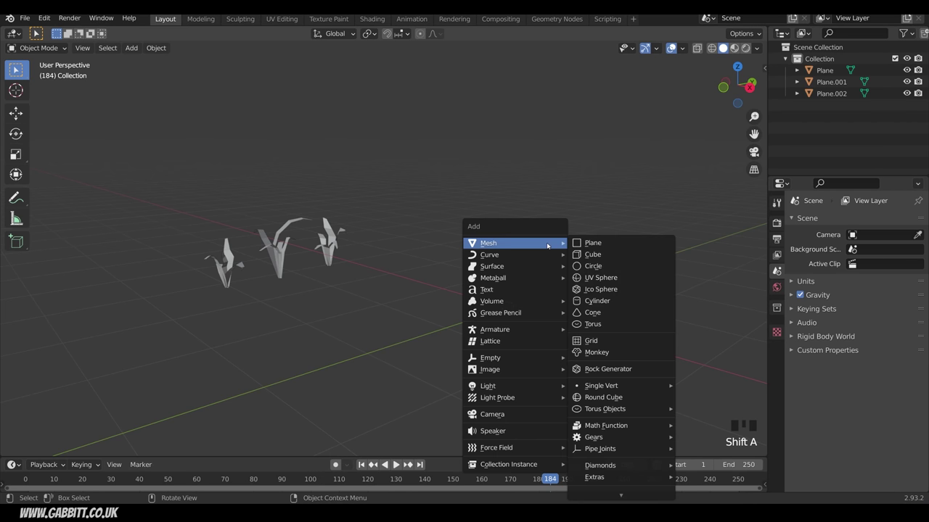
pyautogui.click(588, 243)
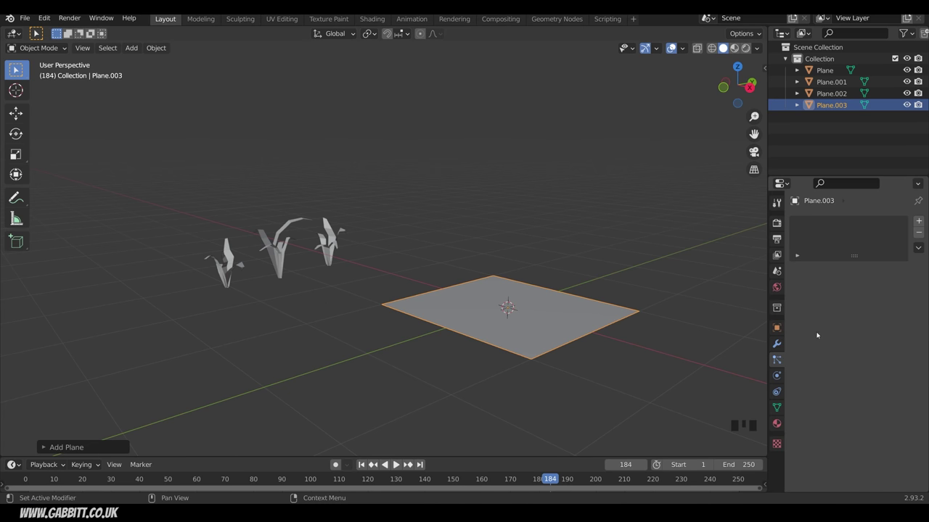
# - Add a particle system to the ground plane and preview its emission by playing the animation
pyautogui.click(776, 361)
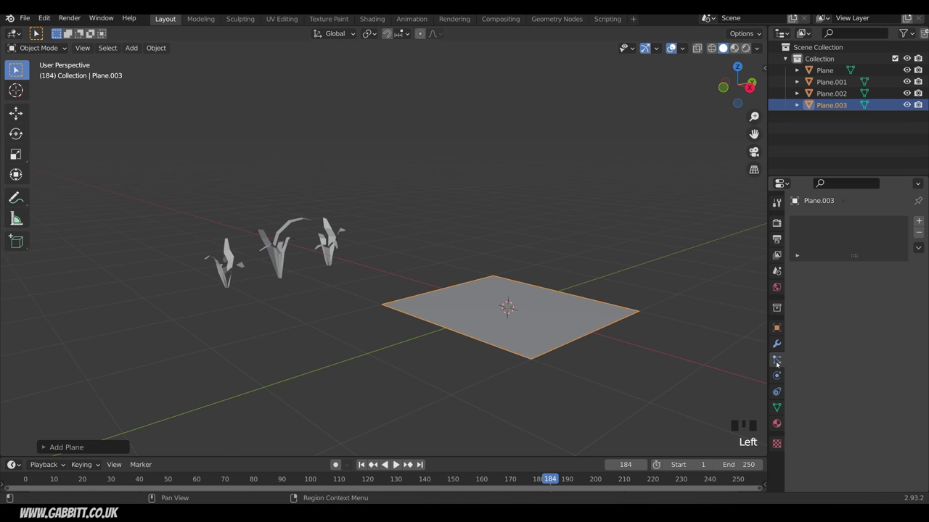
pyautogui.click(919, 222)
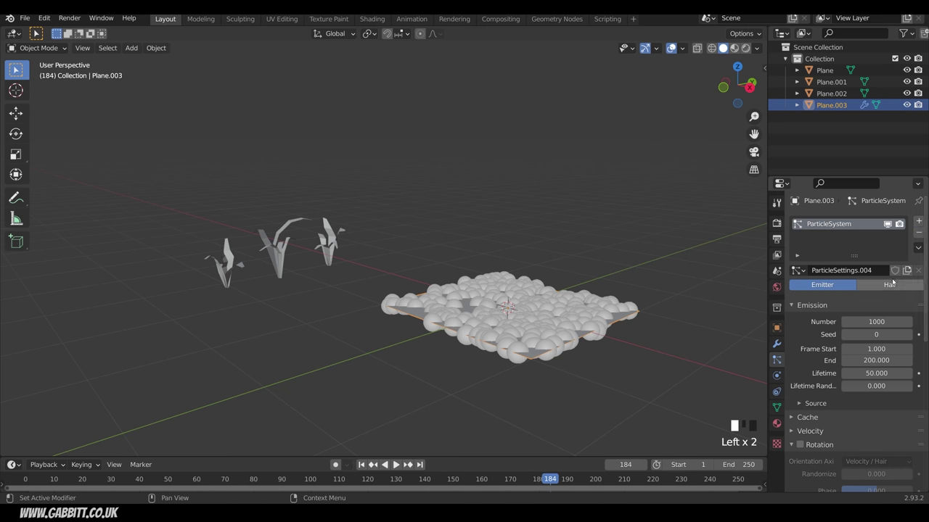
pyautogui.press('space')
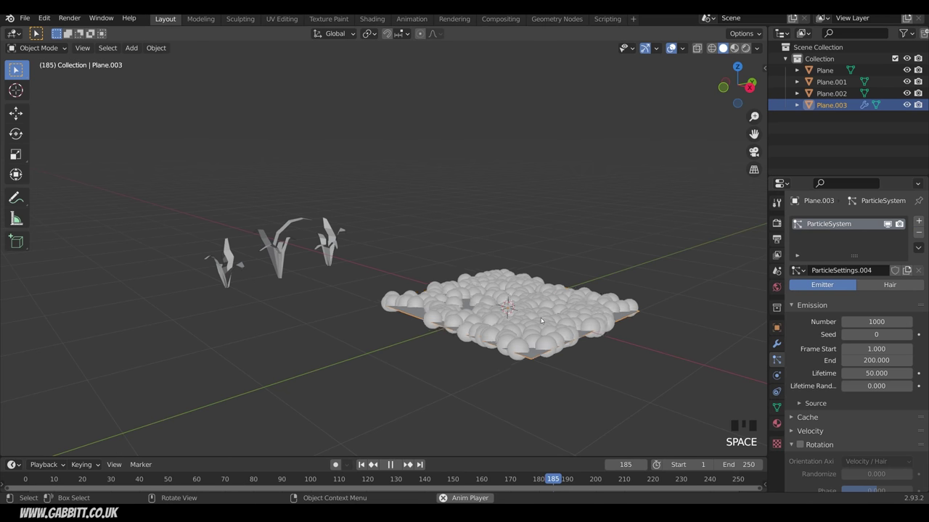
pyautogui.press('space')
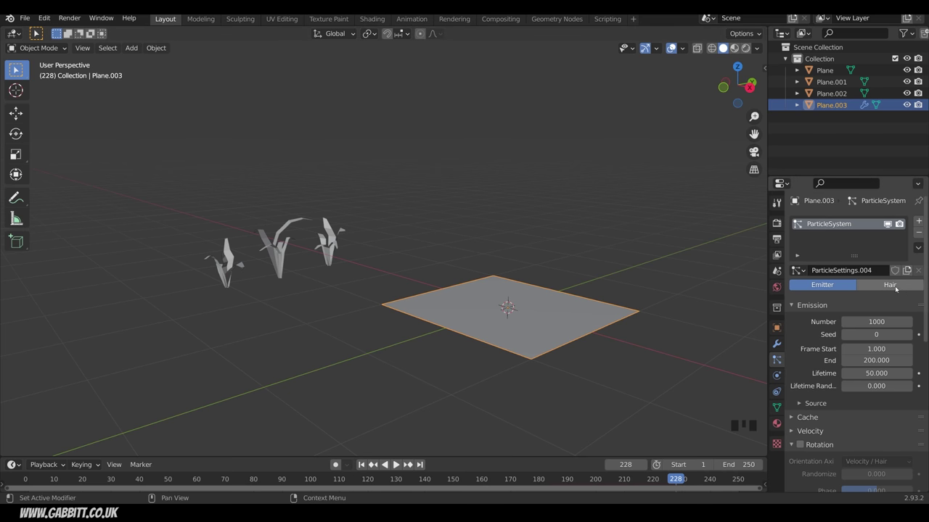
# - Switch the plane's particle system to Hair and enable the Advanced options
pyautogui.click(890, 286)
pyautogui.scroll(-2, 480, 295)
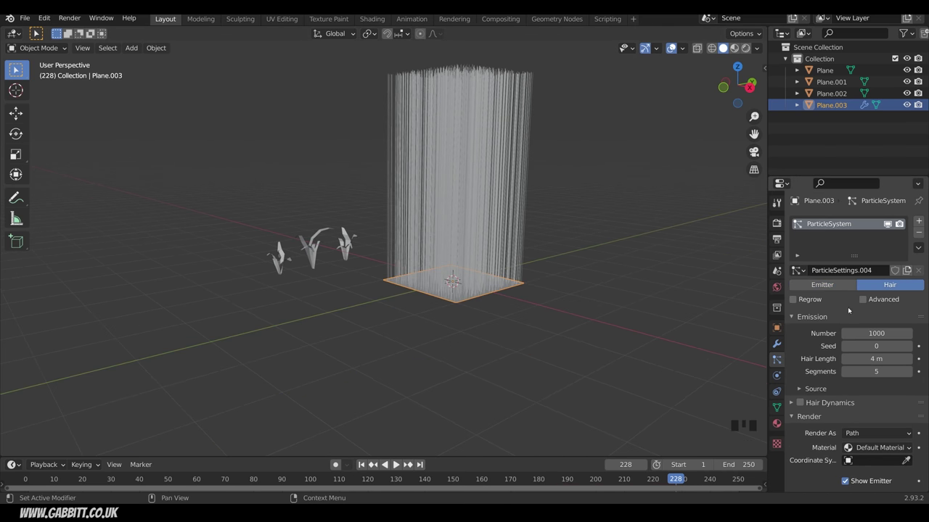
pyautogui.click(865, 300)
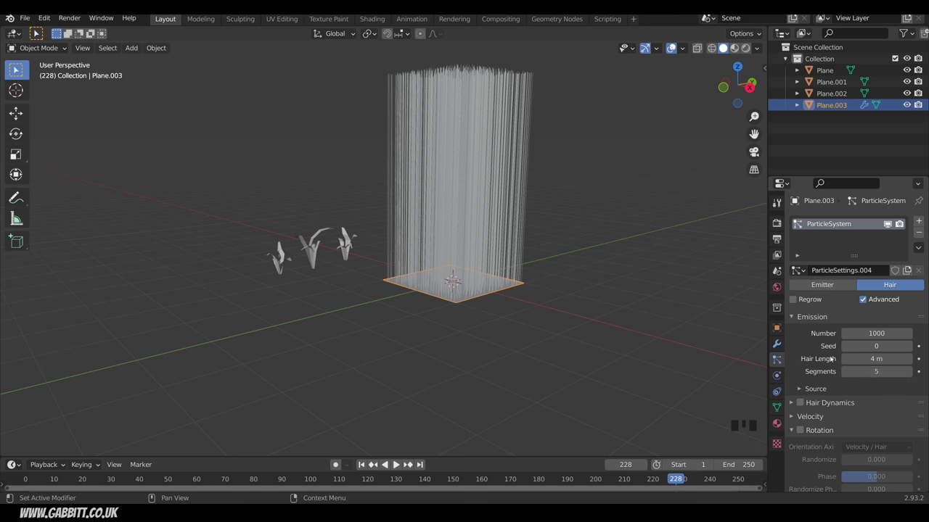
# - Set the hair particles to render as Object
pyautogui.scroll(-8, 833, 363)
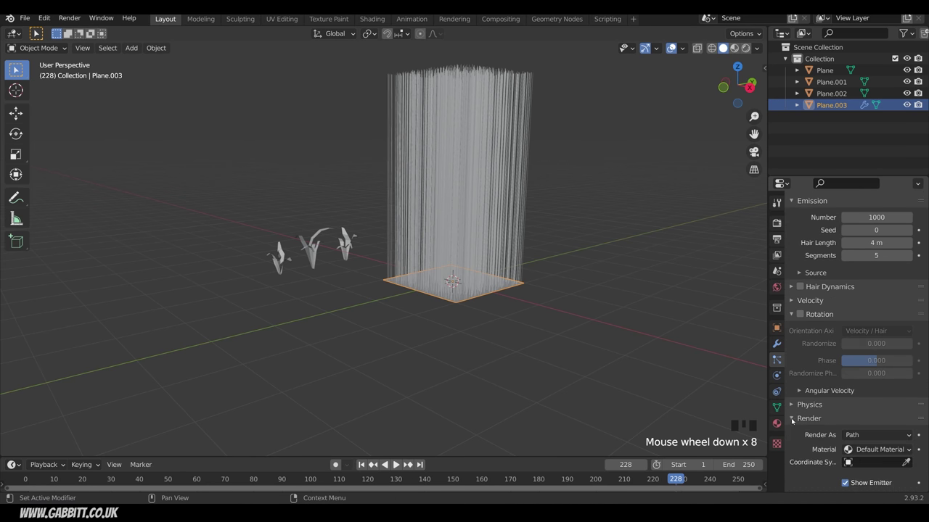
pyautogui.click(792, 419)
pyautogui.click(792, 420)
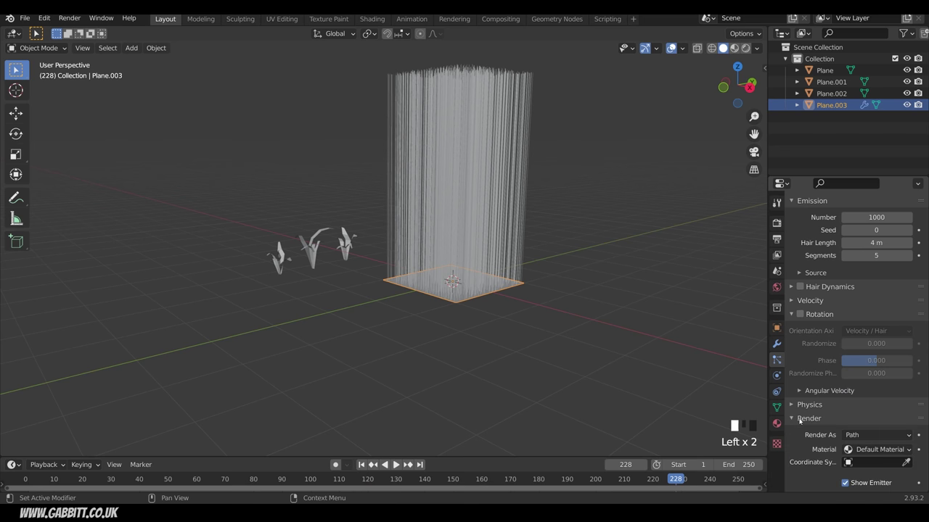
pyautogui.scroll(-3, 840, 412)
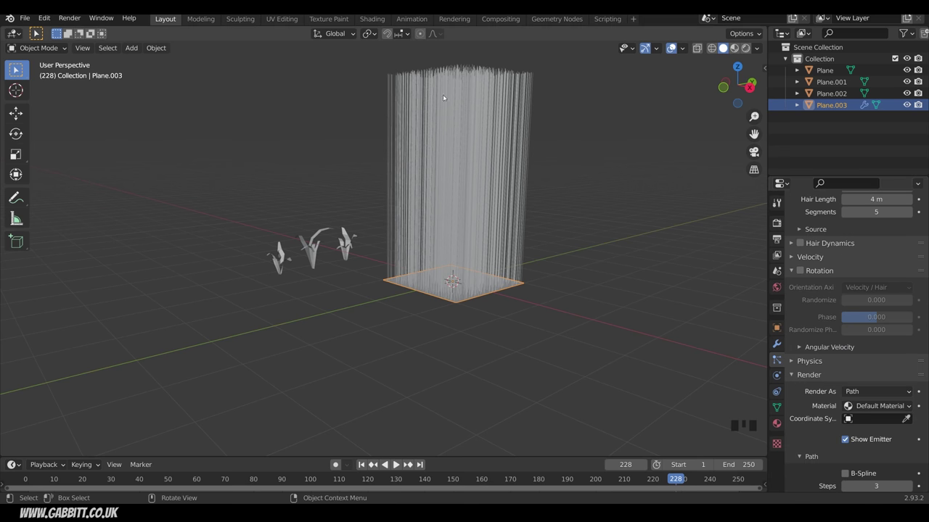
pyautogui.click(905, 394)
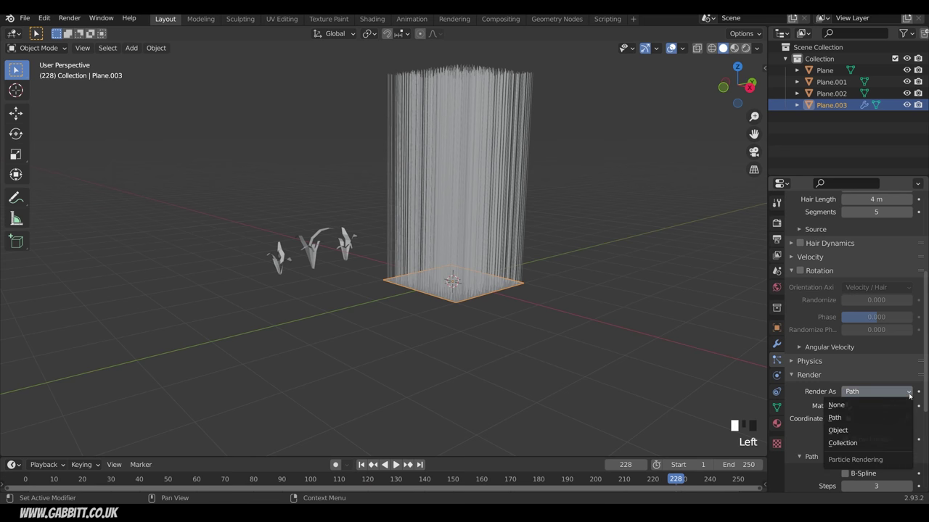
pyautogui.click(842, 431)
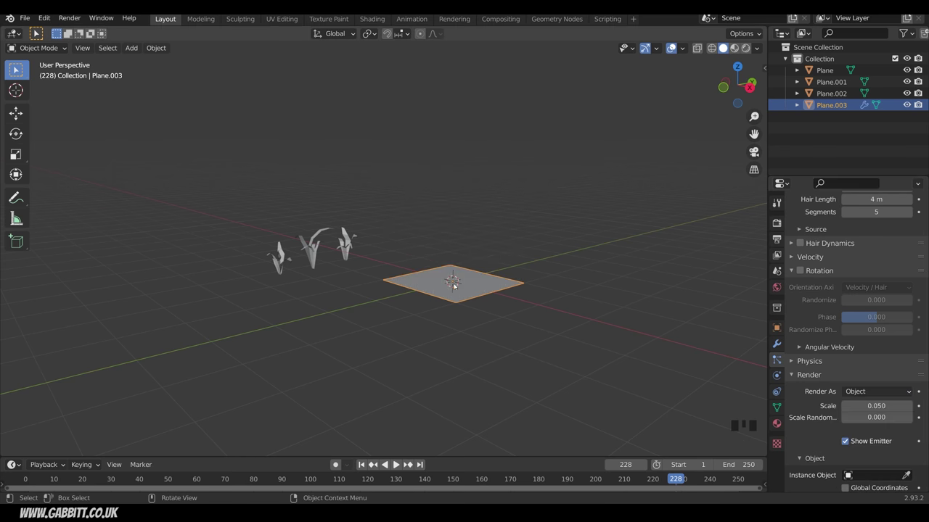
# - Pick the Plane.001 clump as the particle system's instance object and inspect the instances on the ground plane
pyautogui.scroll(-5, 820, 425)
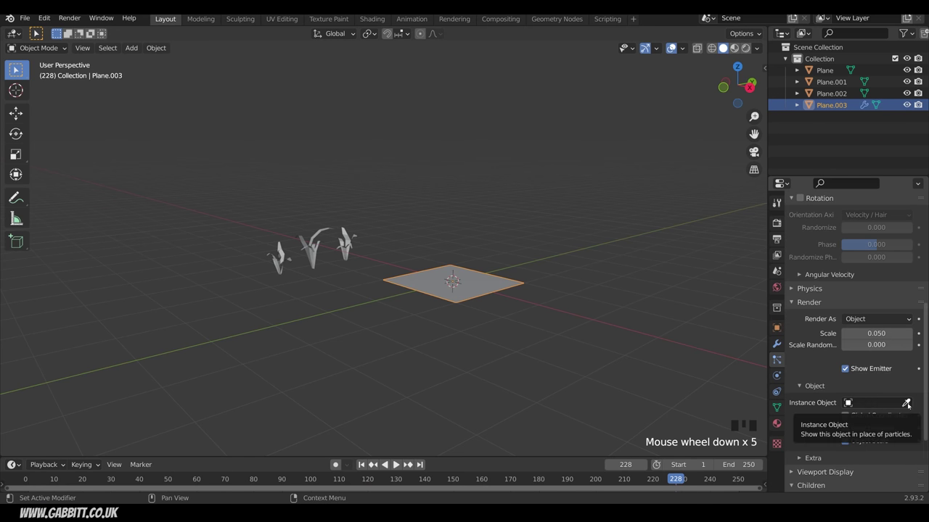
pyautogui.click(906, 403)
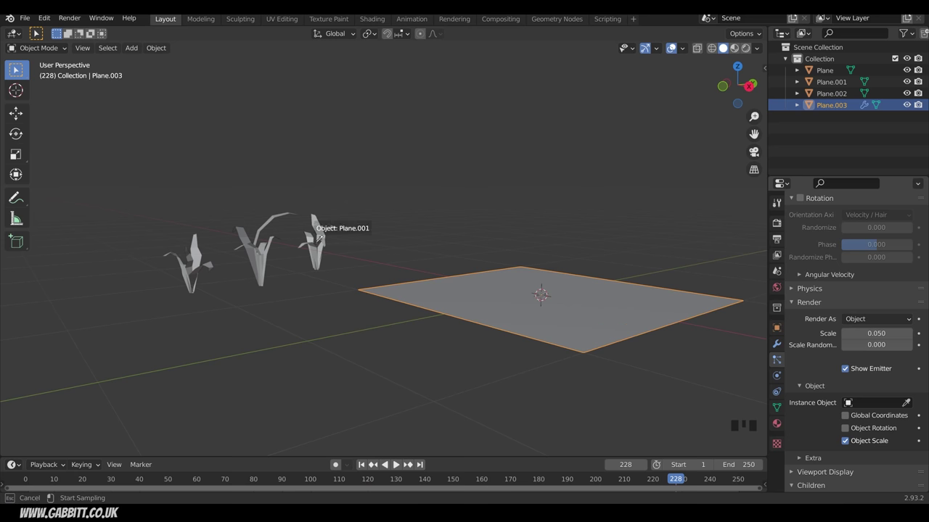
pyautogui.click(317, 240)
pyautogui.moveTo(646, 390); pyautogui.dragTo(639, 390, button='middle')
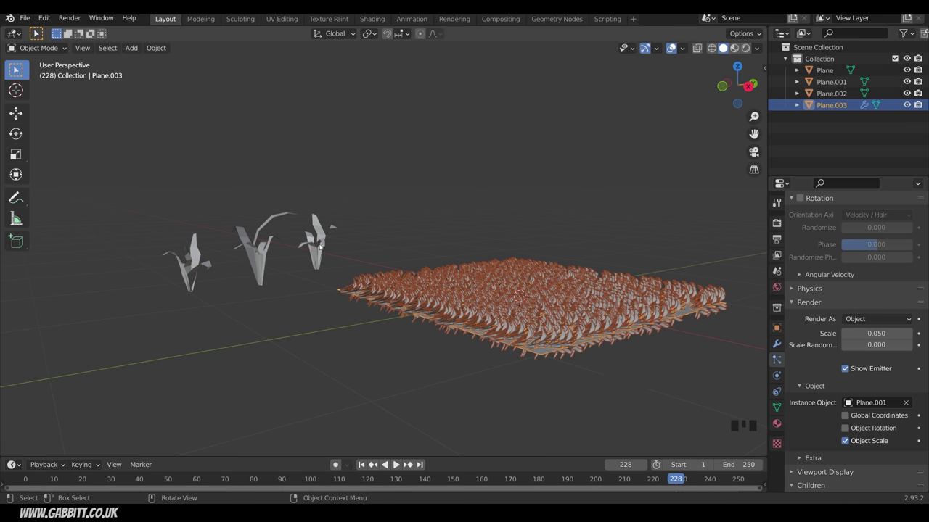
pyautogui.scroll(3, 580, 381)
pyautogui.moveTo(580, 382); pyautogui.dragTo(566, 318, button='middle')
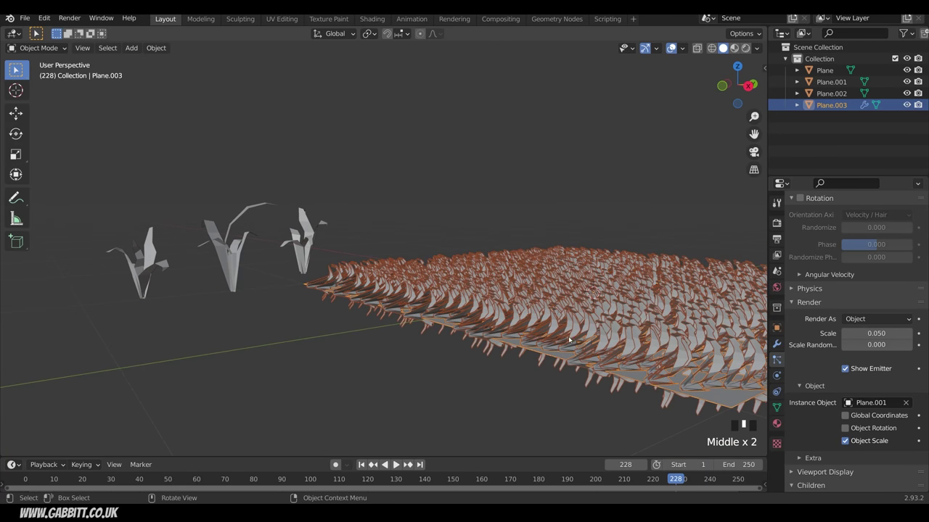
# - Enable Object Rotation for the particle instances and check their orientation on the plane
pyautogui.click(845, 428)
pyautogui.moveTo(579, 346); pyautogui.dragTo(552, 343, button='middle')
pyautogui.scroll(-3, 553, 338)
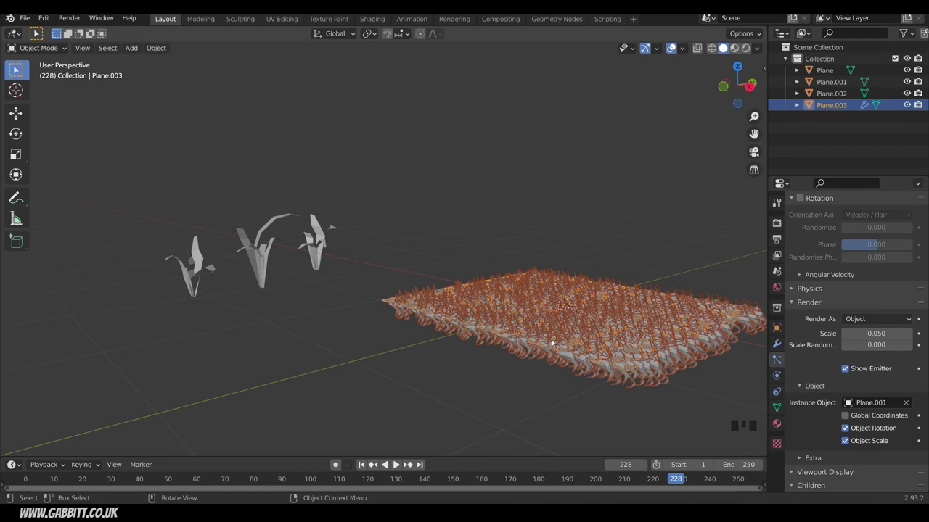
# - Set the Plane.001 clump's X, Y and Z rotation to 0° and check the instances on the plane
pyautogui.click(314, 253)
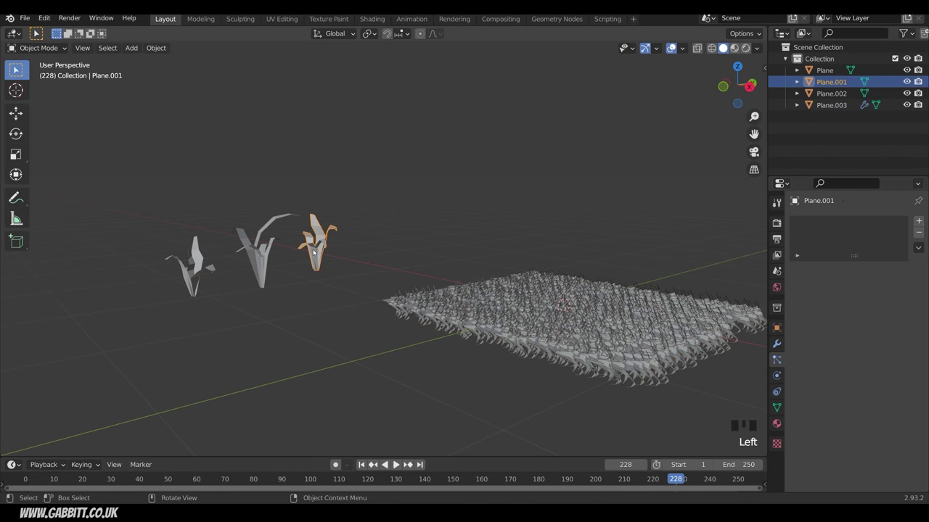
pyautogui.press('n')
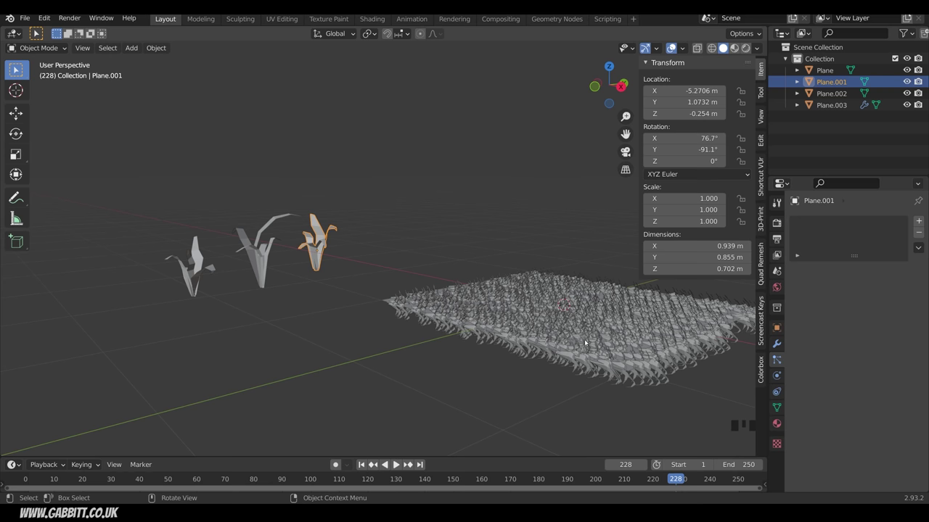
pyautogui.moveTo(683, 138); pyautogui.dragTo(682, 161)
pyautogui.write('0')
pyautogui.press('Return')
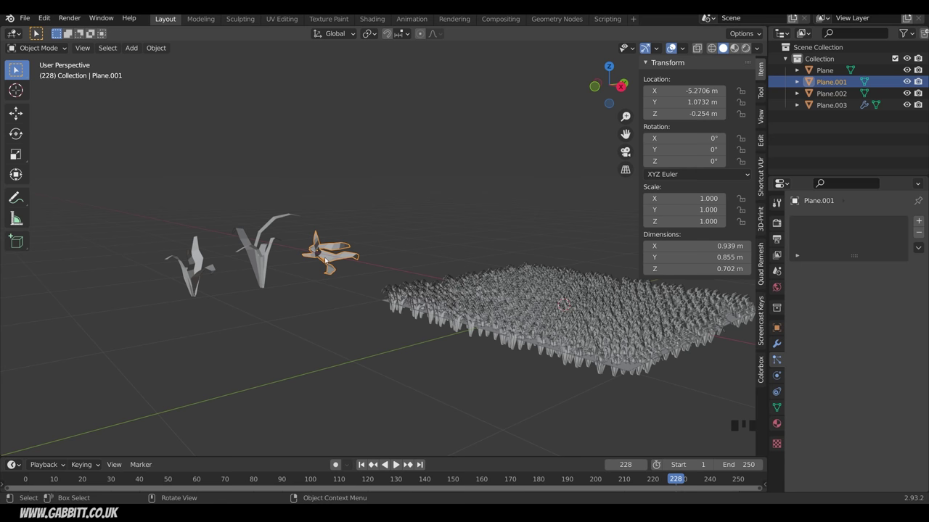
pyautogui.moveTo(447, 301); pyautogui.dragTo(350, 283, button='middle')
pyautogui.keyDown('shift'); pyautogui.moveTo(494, 322); pyautogui.dragTo(475, 293, button='middle'); pyautogui.keyUp('shift')
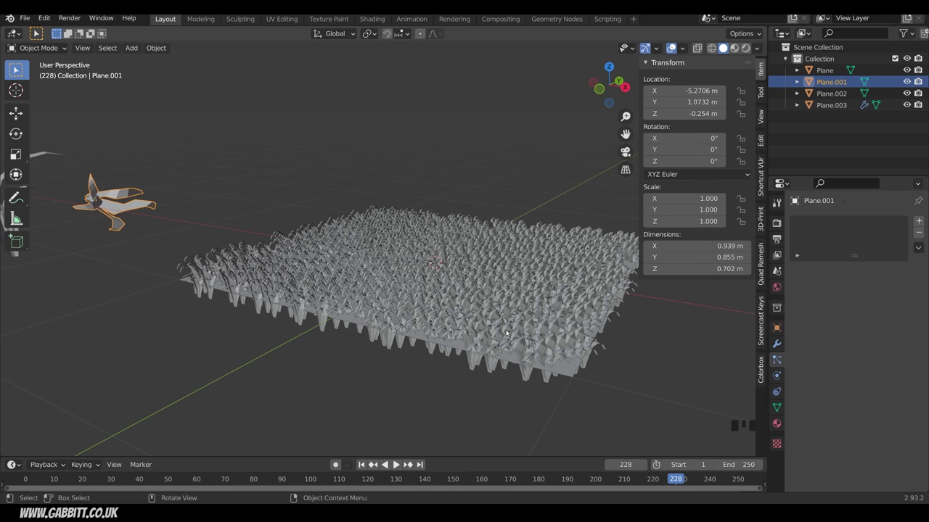
pyautogui.scroll(-3, 507, 333)
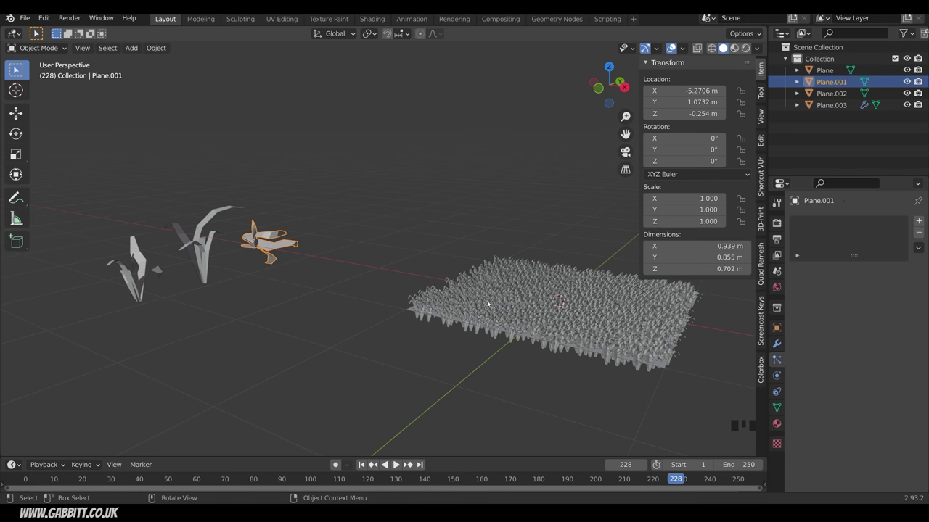
# - Enter Edit Mode on the Plane.001 clump and rotate its whole mesh relative to the object origin
pyautogui.press('Tab')
pyautogui.moveTo(284, 253); pyautogui.dragTo(337, 256, button='middle')
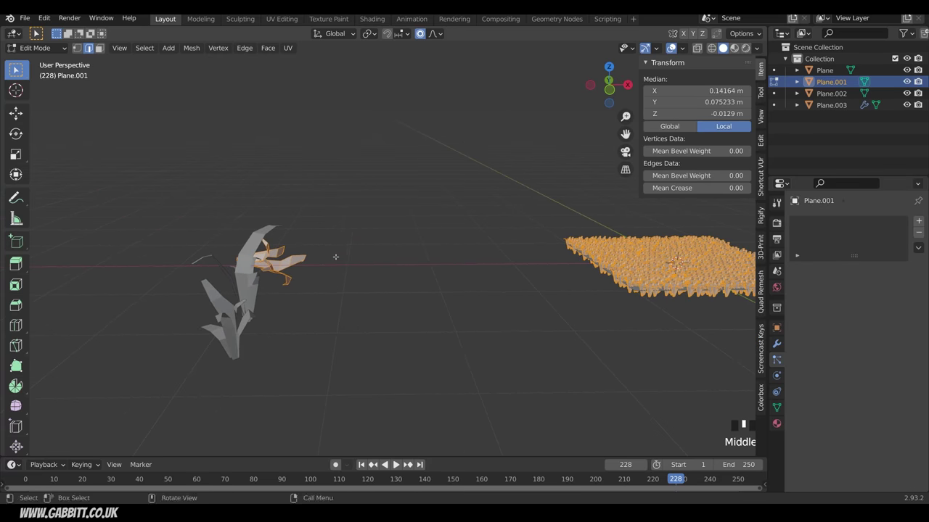
pyautogui.press('r')
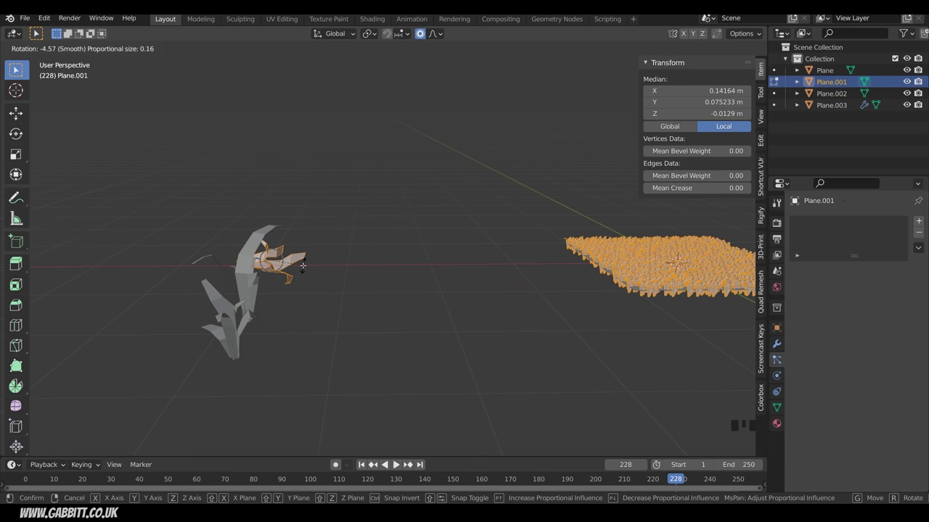
pyautogui.click(301, 265)
pyautogui.moveTo(301, 265); pyautogui.dragTo(284, 254, button='middle')
pyautogui.press('Tab')
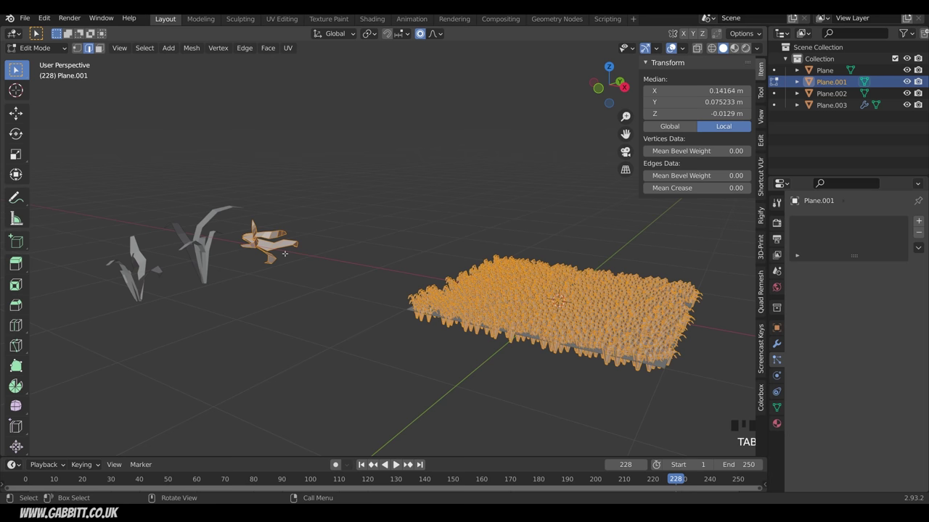
pyautogui.moveTo(284, 253)
pyautogui.mouseDown(button='middle')
pyautogui.moveTo(312, 243)
pyautogui.moveTo(290, 240)
pyautogui.mouseUp(button='middle')
pyautogui.moveTo(465, 247); pyautogui.dragTo(436, 247, button='middle')
pyautogui.scroll(2, 450, 243)
pyautogui.moveTo(464, 284); pyautogui.dragTo(316, 286, button='middle')
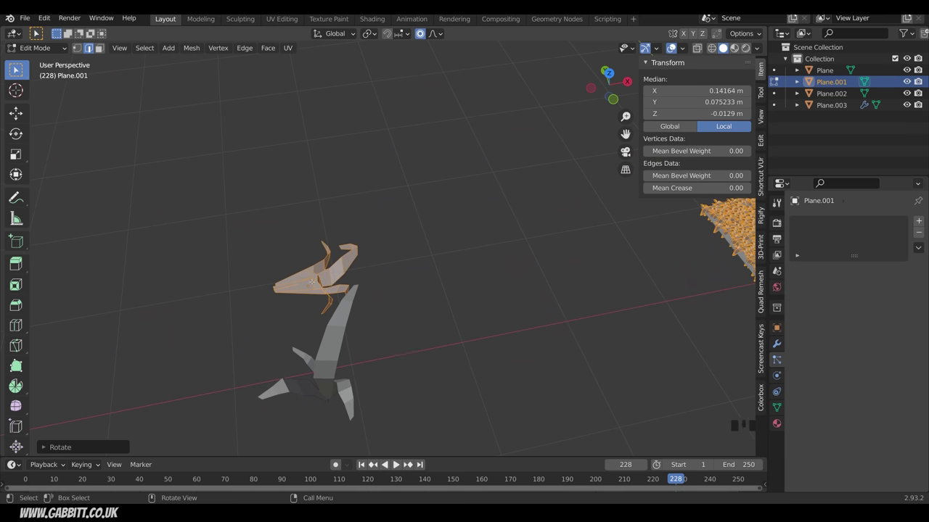
# - Move the clump's whole mesh about 0.35 m along the global X axis to raise the instances on the plane
pyautogui.press('g')
pyautogui.press('x')
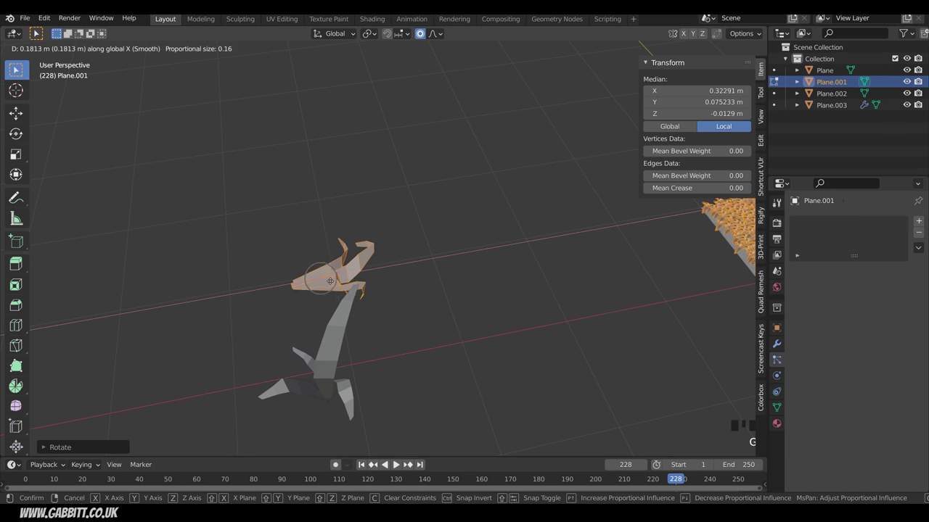
pyautogui.click(344, 276)
pyautogui.press('Tab')
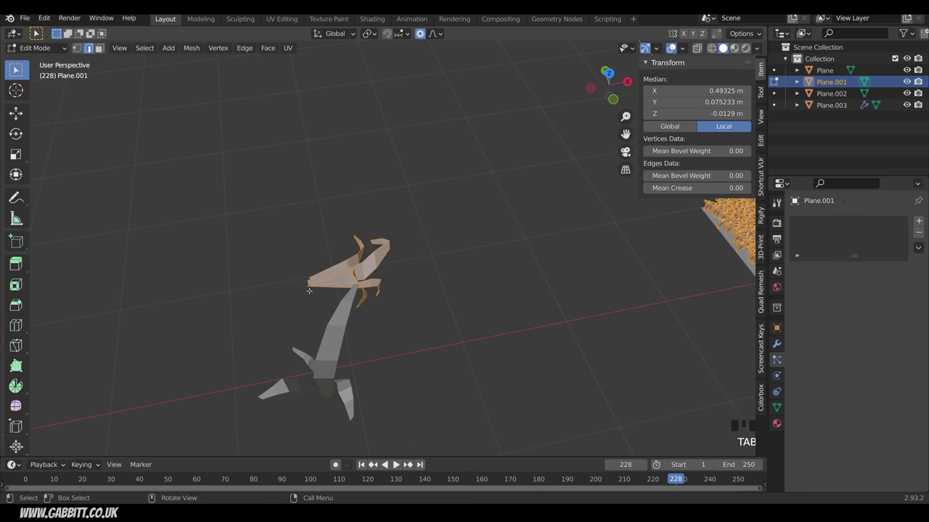
pyautogui.keyDown('shift'); pyautogui.moveTo(660, 312); pyautogui.dragTo(490, 333, button='middle'); pyautogui.keyUp('shift')
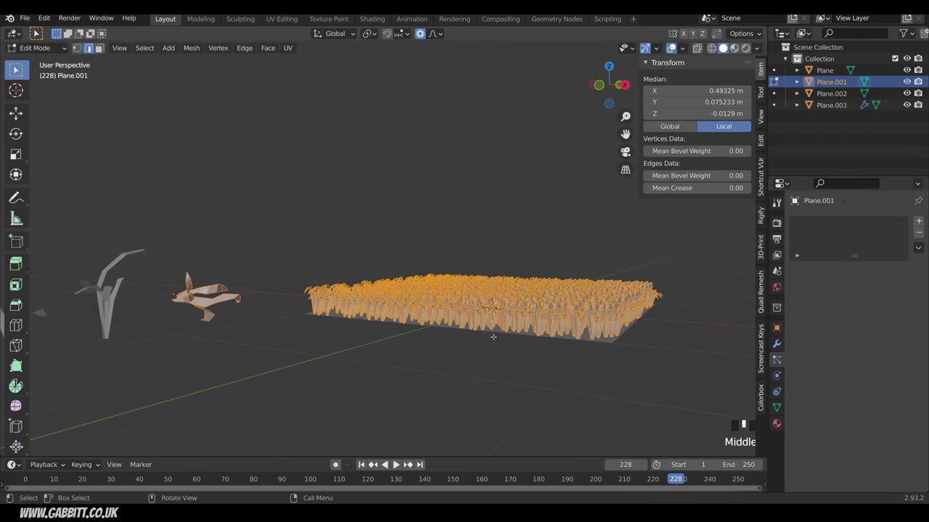
pyautogui.keyDown('shift'); pyautogui.moveTo(335, 332); pyautogui.dragTo(309, 240, button='middle'); pyautogui.keyUp('shift')
pyautogui.press('r')
pyautogui.press('x')
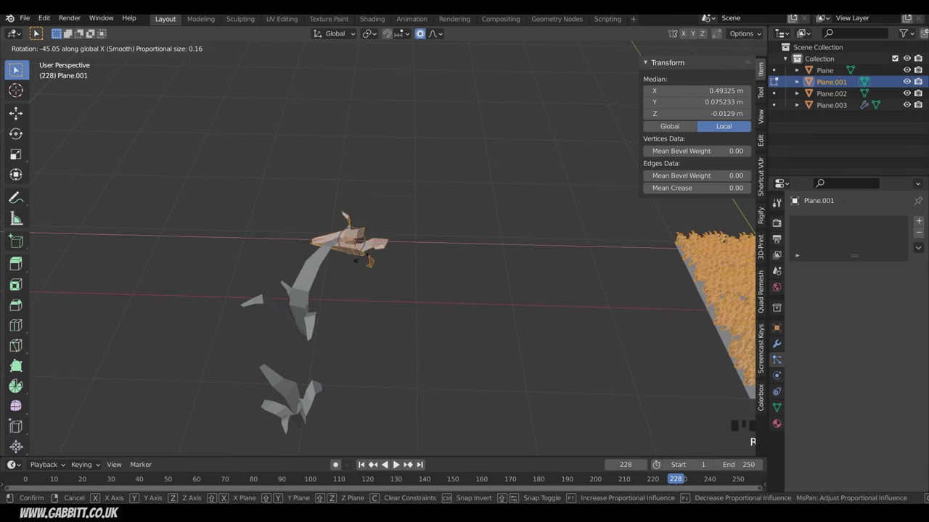
pyautogui.press('Escape')
pyautogui.press('r')
pyautogui.press('y')
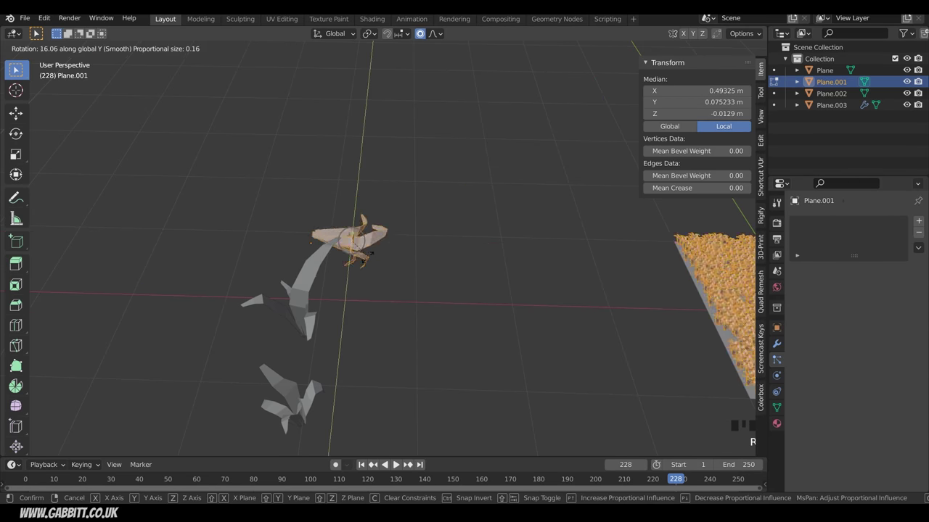
pyautogui.rightClick(365, 249)
pyautogui.keyDown('shift'); pyautogui.moveTo(600, 324); pyautogui.dragTo(454, 327, button='middle'); pyautogui.keyUp('shift')
pyautogui.moveTo(538, 332); pyautogui.dragTo(502, 290, button='middle')
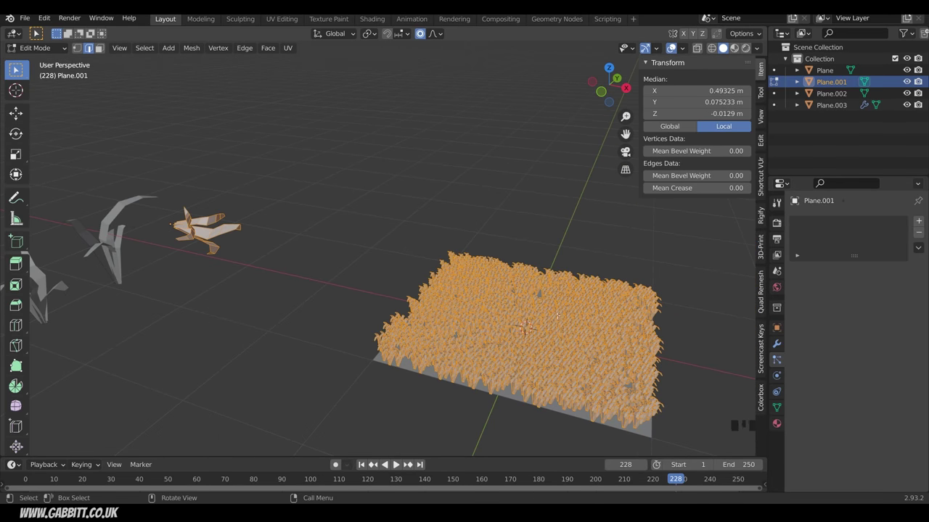
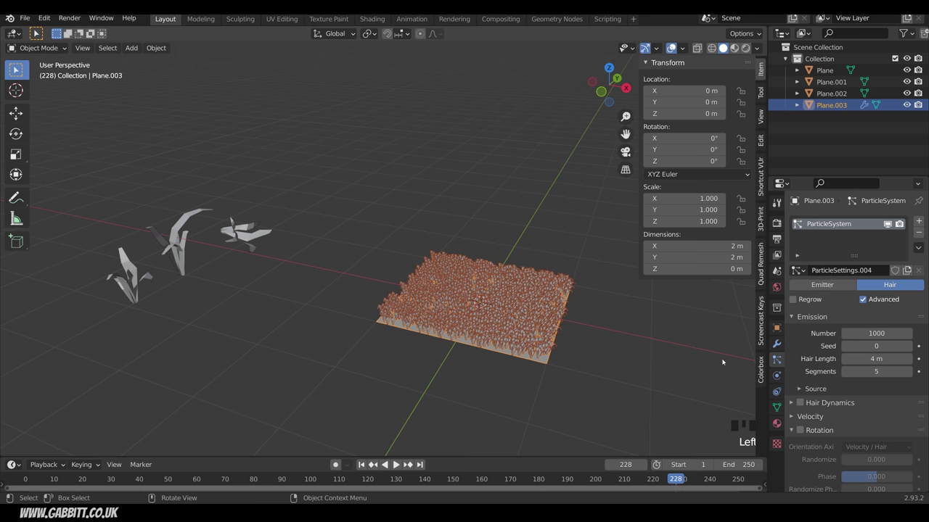
# - Set the particle instances' Scale Randomness to 1.000 and check the size variation on the plane
pyautogui.scroll(-15, 801, 328)
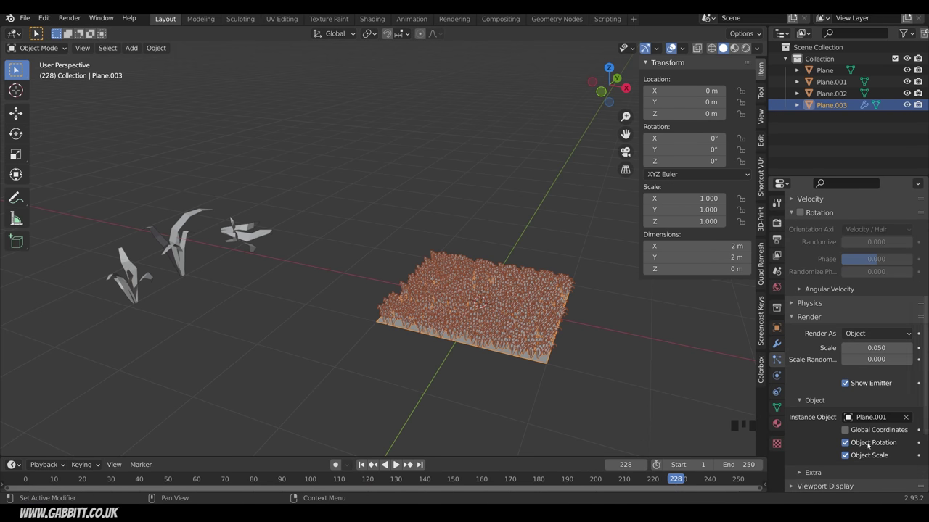
pyautogui.moveTo(508, 348); pyautogui.dragTo(557, 358, button='middle')
pyautogui.scroll(3, 521, 347)
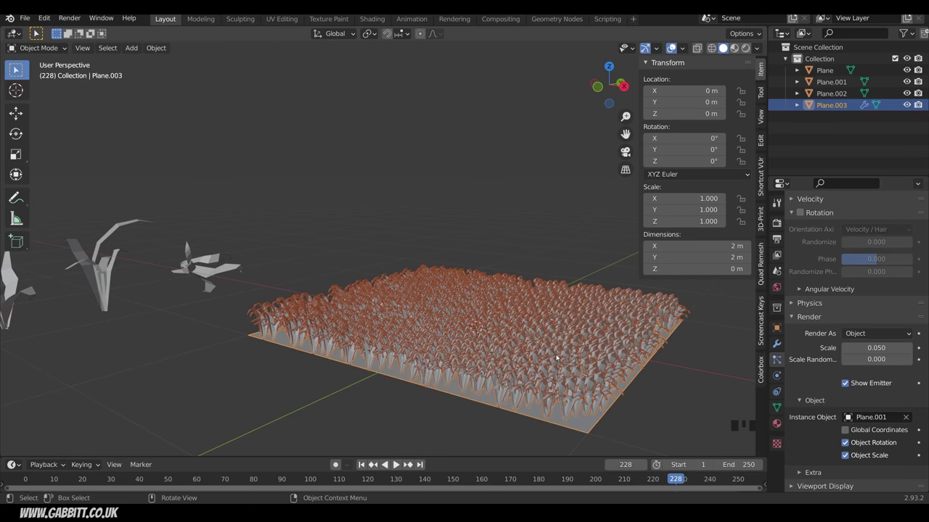
pyautogui.moveTo(874, 359); pyautogui.dragTo(925, 359)
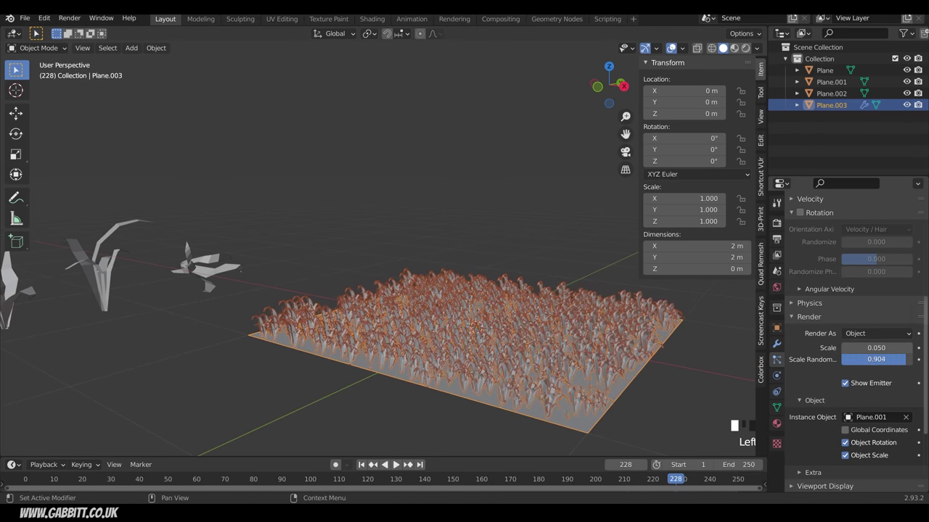
pyautogui.moveTo(464, 356); pyautogui.dragTo(515, 367, button='middle')
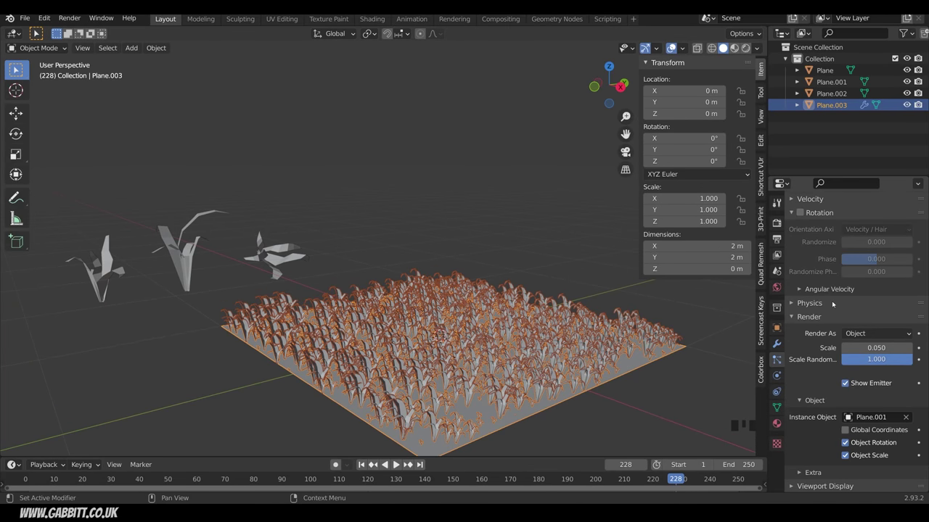
# - Enable Rotation for the hair particle system and set its Orientation Axis to Global Z
pyautogui.scroll(5, 816, 285)
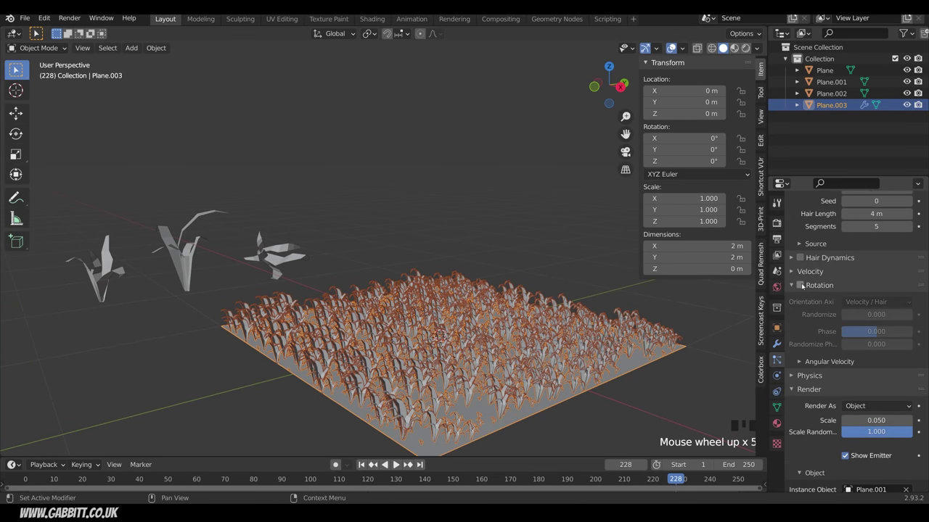
pyautogui.scroll(2, 866, 269)
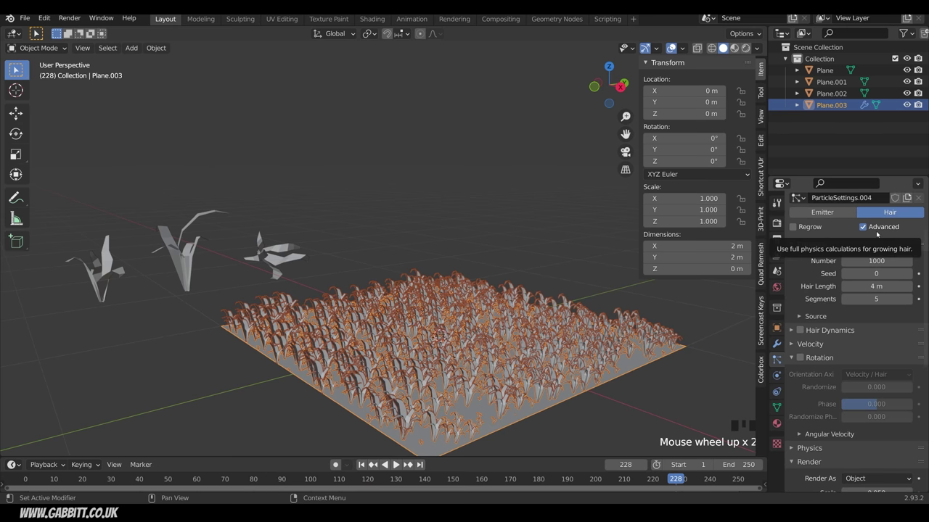
pyautogui.click(801, 358)
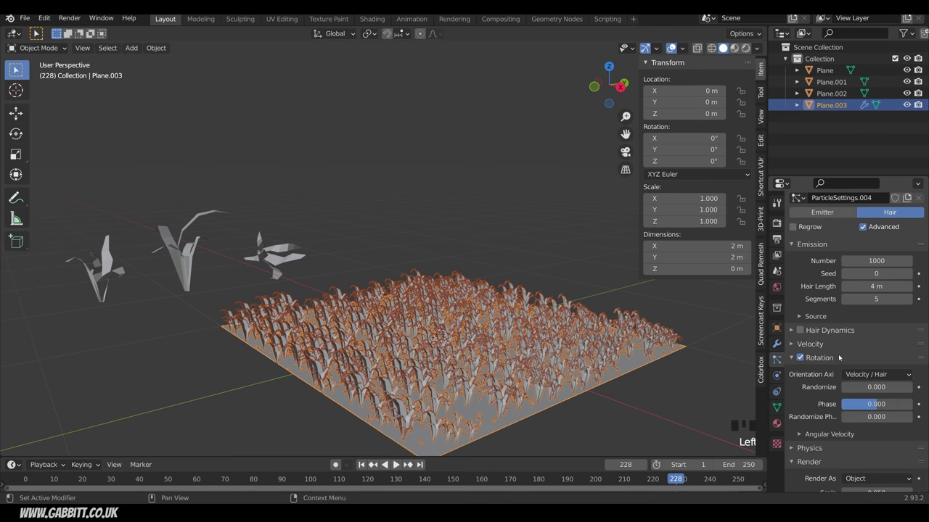
pyautogui.scroll(-2, 862, 346)
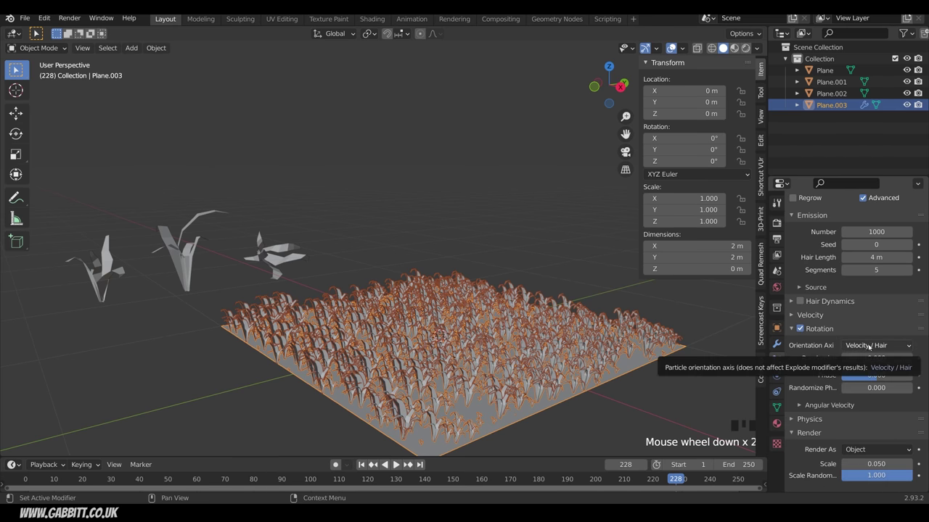
pyautogui.click(868, 346)
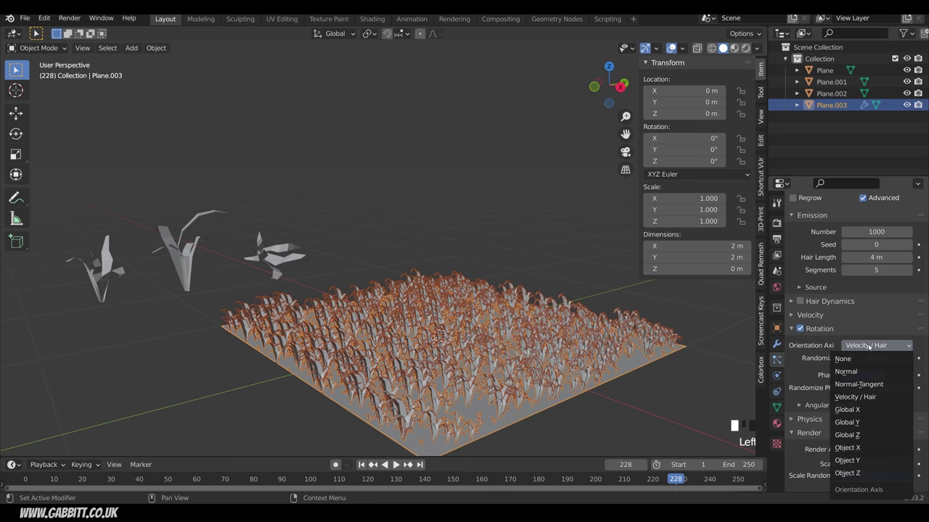
pyautogui.click(847, 435)
pyautogui.moveTo(552, 414)
pyautogui.mouseDown(button='middle')
pyautogui.moveTo(525, 421)
pyautogui.moveTo(560, 420)
pyautogui.mouseUp(button='middle')
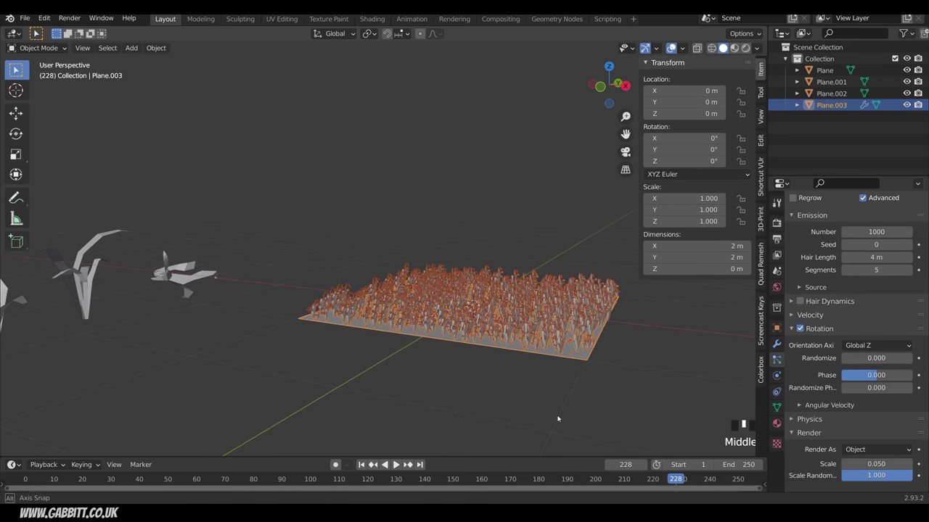
# - Try the Normal orientation axis for the particles and return it to Global Z, checking the clumps on the plane
pyautogui.click(868, 346)
pyautogui.click(846, 371)
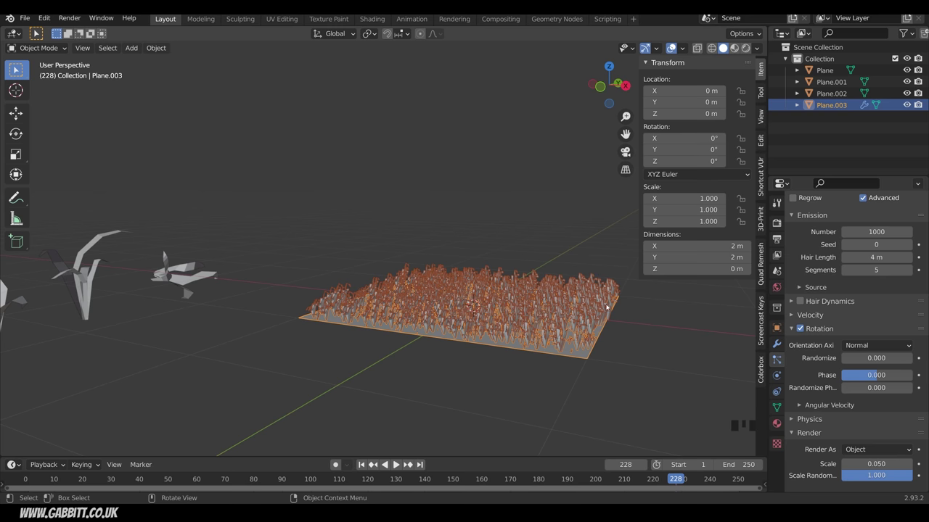
pyautogui.click(876, 346)
pyautogui.click(868, 434)
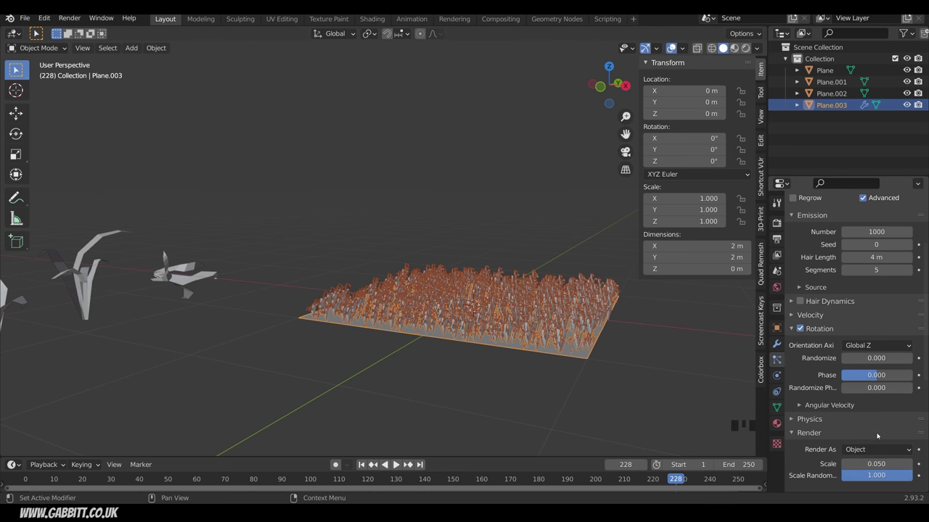
pyautogui.moveTo(435, 349); pyautogui.dragTo(467, 373, button='middle')
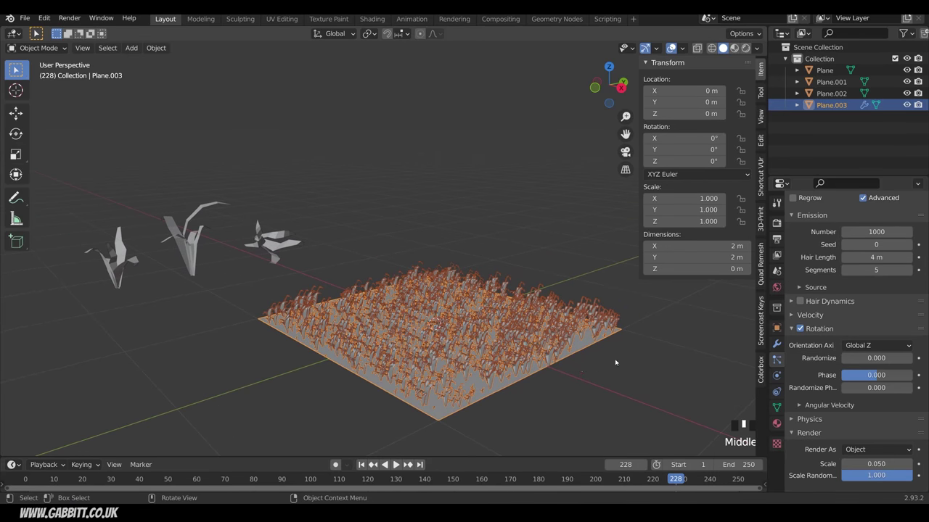
# - Try a rotation Randomize value of 1.000 on the clumps and reduce it to 0.187
pyautogui.moveTo(871, 358); pyautogui.dragTo(913, 358)
pyautogui.moveTo(537, 385); pyautogui.dragTo(601, 381, button='middle')
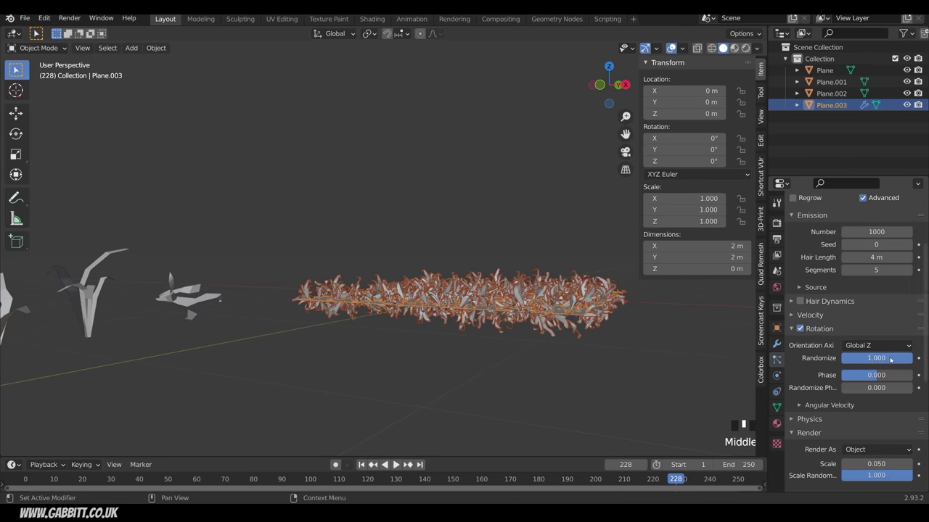
pyautogui.moveTo(890, 359); pyautogui.dragTo(853, 358)
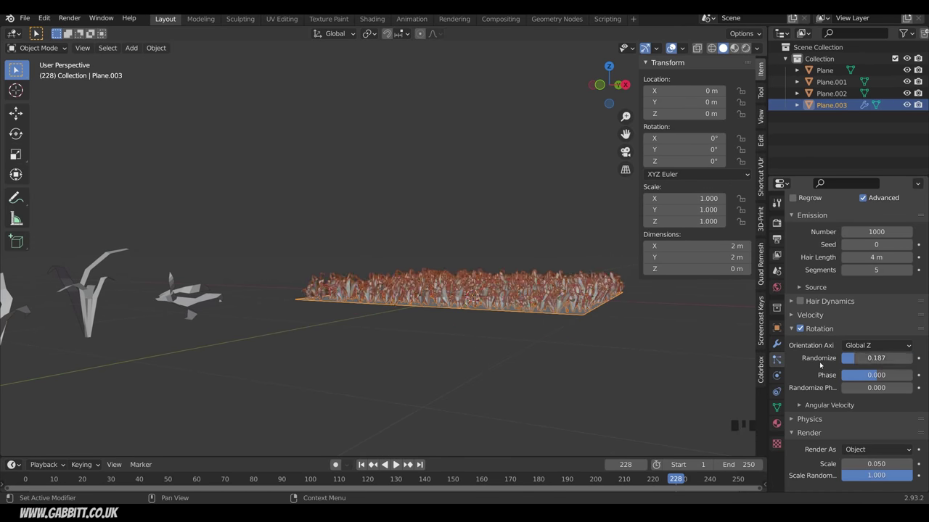
pyautogui.moveTo(580, 341); pyautogui.dragTo(578, 366, button='middle')
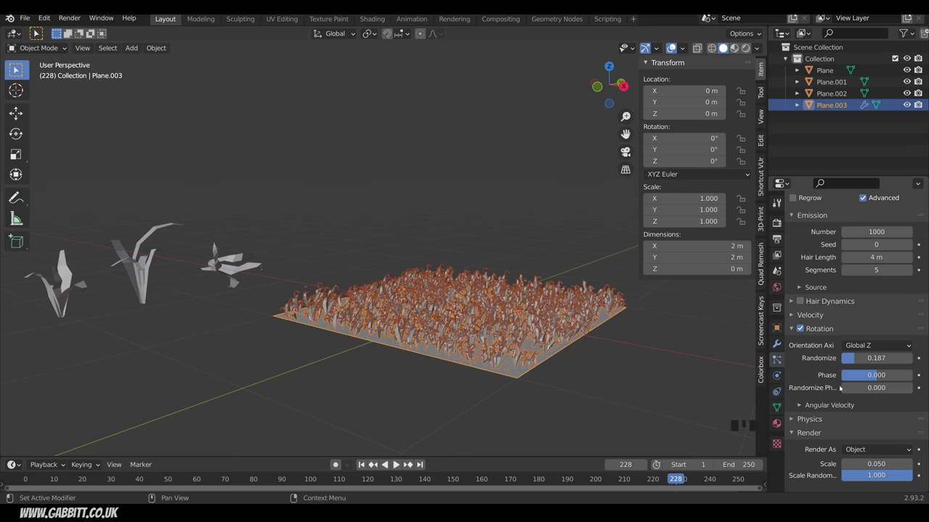
# - Set the particle rotation's Phase to -0.374, Randomize Phase to 2.000 and Randomize to 0.126
pyautogui.moveTo(875, 377)
pyautogui.mouseDown()
pyautogui.moveTo(905, 378)
pyautogui.moveTo(875, 377)
pyautogui.mouseUp()
pyautogui.moveTo(876, 375); pyautogui.dragTo(908, 389)
pyautogui.moveTo(605, 377); pyautogui.dragTo(575, 372, button='middle')
pyautogui.scroll(3, 579, 383)
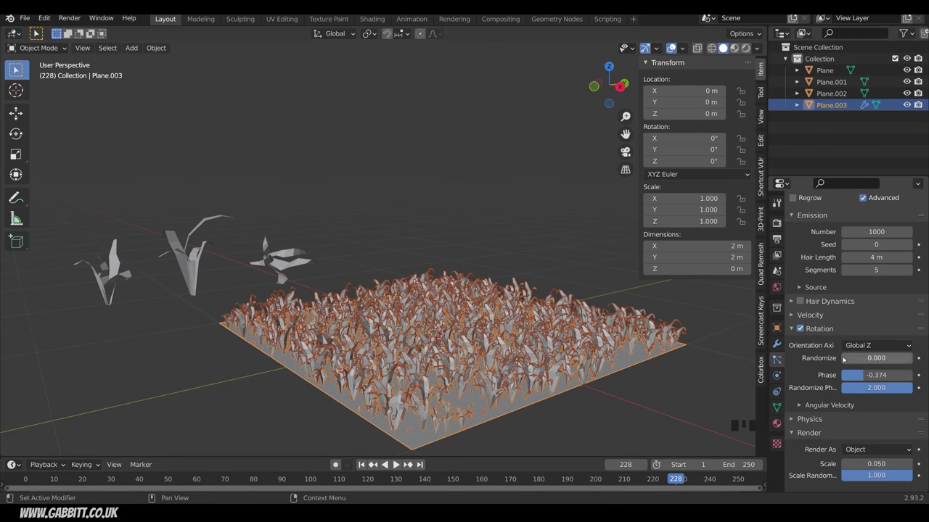
pyautogui.moveTo(844, 359)
pyautogui.mouseDown()
pyautogui.moveTo(911, 359)
pyautogui.moveTo(851, 358)
pyautogui.mouseUp()
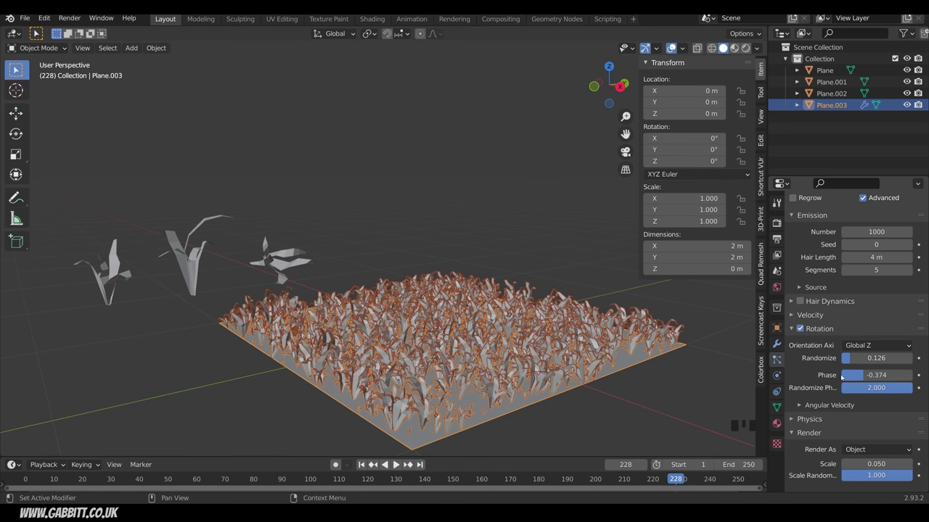
# - Set the Hair Length to 3.31 m, the instance Scale to 0.060 and the Scale Randomness to 0.636
pyautogui.moveTo(869, 259)
pyautogui.mouseDown()
pyautogui.moveTo(858, 257)
pyautogui.moveTo(879, 257)
pyautogui.moveTo(870, 257)
pyautogui.mouseUp()
pyautogui.scroll(-2, 887, 447)
pyautogui.moveTo(878, 435)
pyautogui.mouseDown()
pyautogui.moveTo(889, 436)
pyautogui.moveTo(882, 435)
pyautogui.mouseUp()
pyautogui.moveTo(882, 447); pyautogui.dragTo(863, 446)
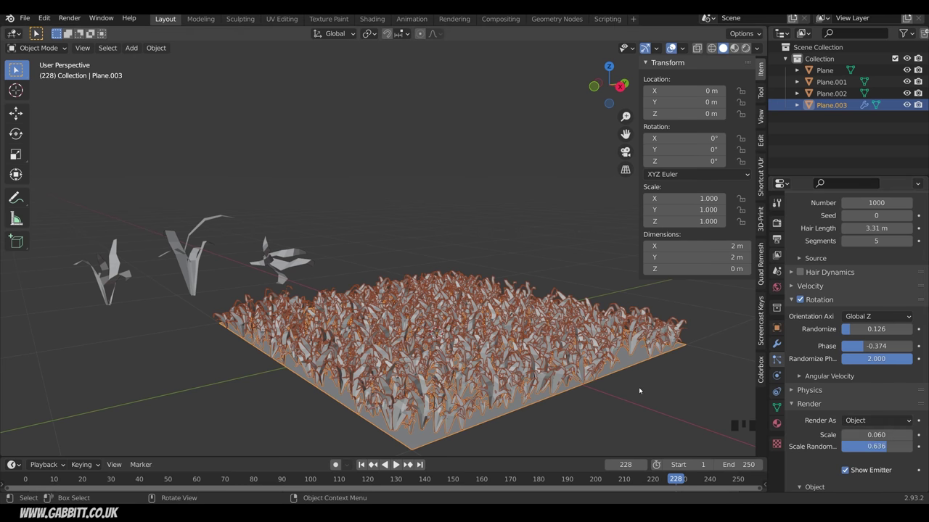
pyautogui.moveTo(639, 391)
pyautogui.mouseDown(button='middle')
pyautogui.moveTo(623, 388)
pyautogui.moveTo(628, 394)
pyautogui.mouseUp(button='middle')
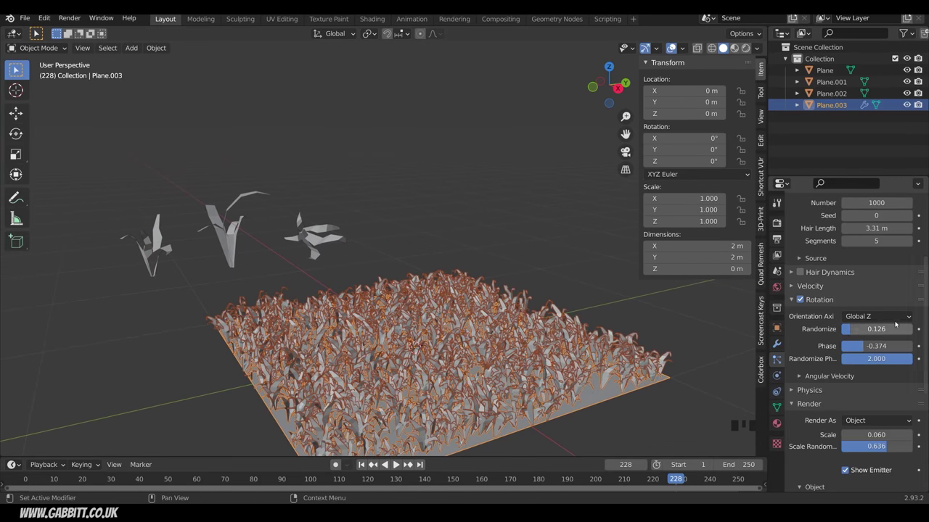
# - Add a second particle system to the ground plane and set its type to Hair
pyautogui.scroll(13, 895, 325)
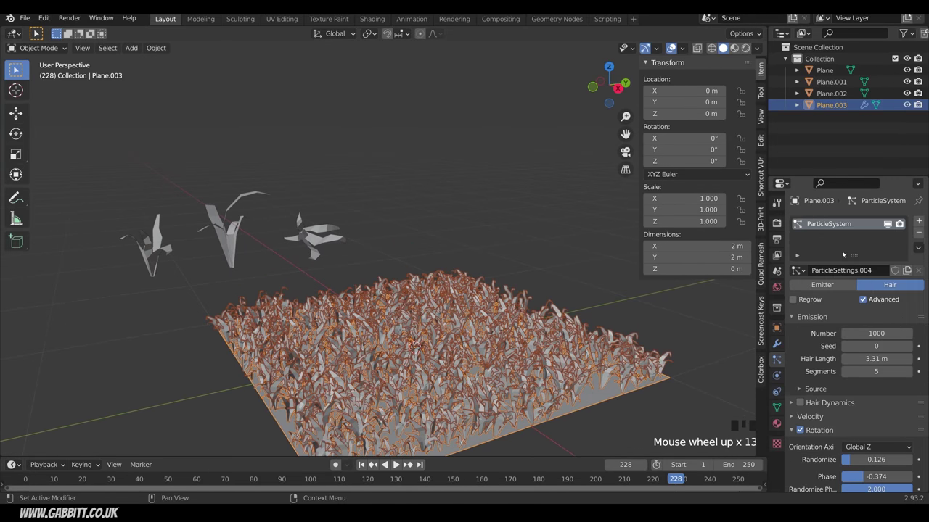
pyautogui.click(918, 222)
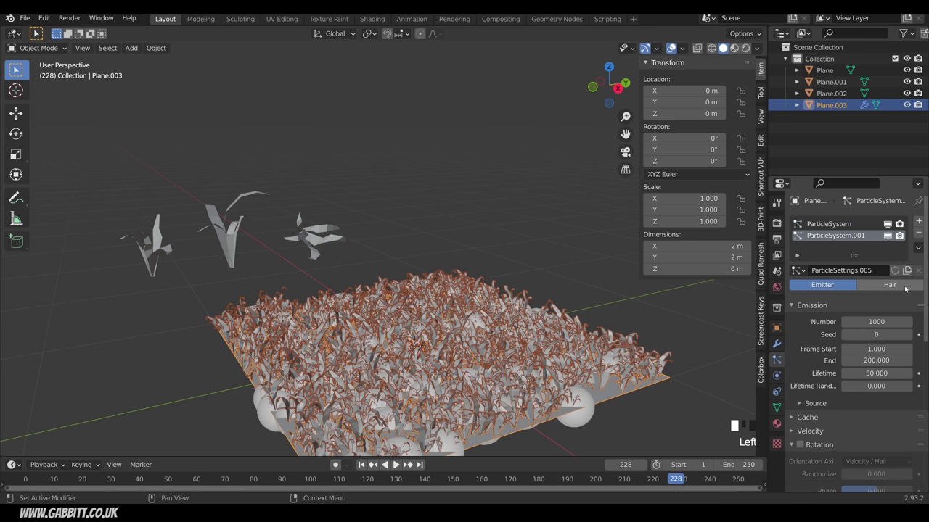
pyautogui.scroll(-2, 540, 336)
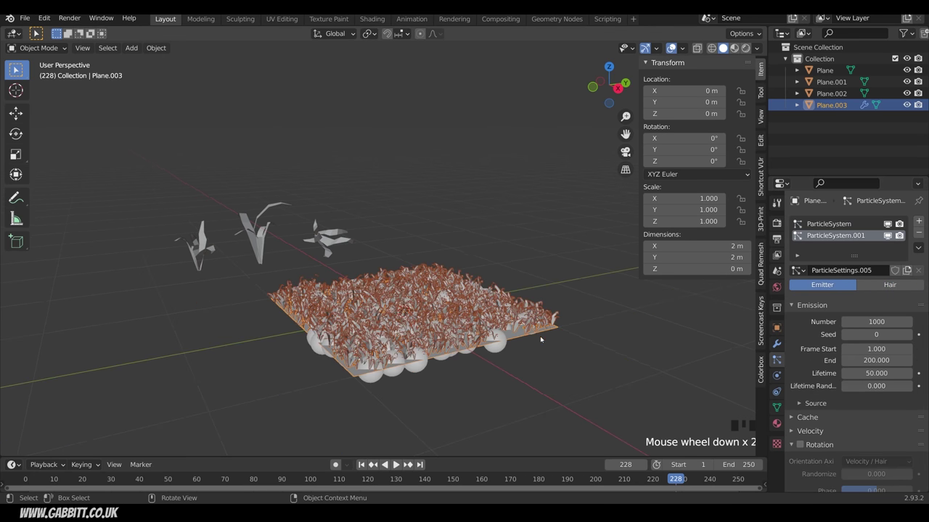
pyautogui.click(886, 285)
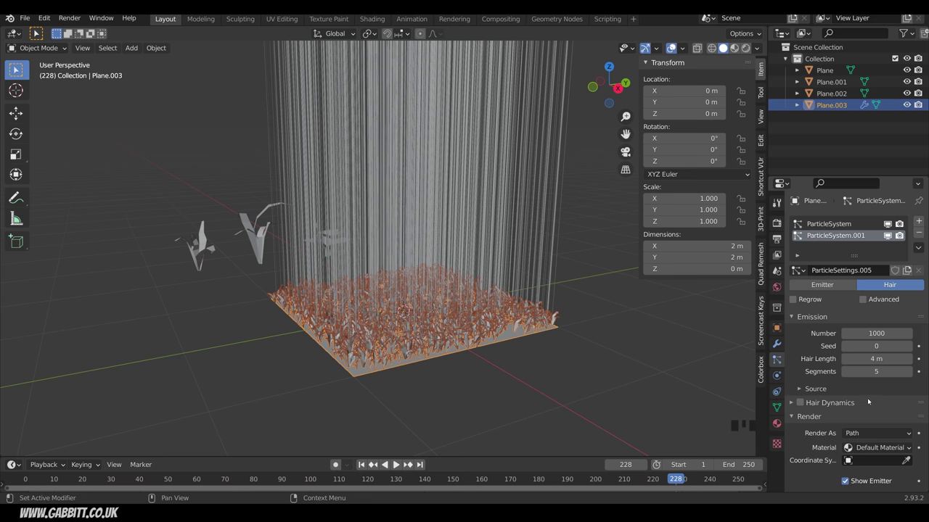
# - Render the second particle system as Object with the Plane clump as its instance object, and check the result on the ground
pyautogui.scroll(-4, 868, 402)
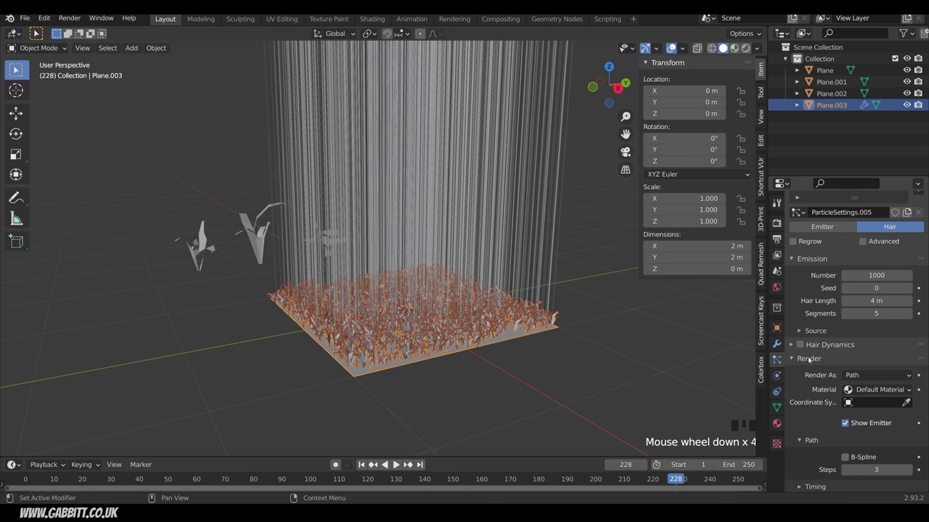
pyautogui.click(818, 377)
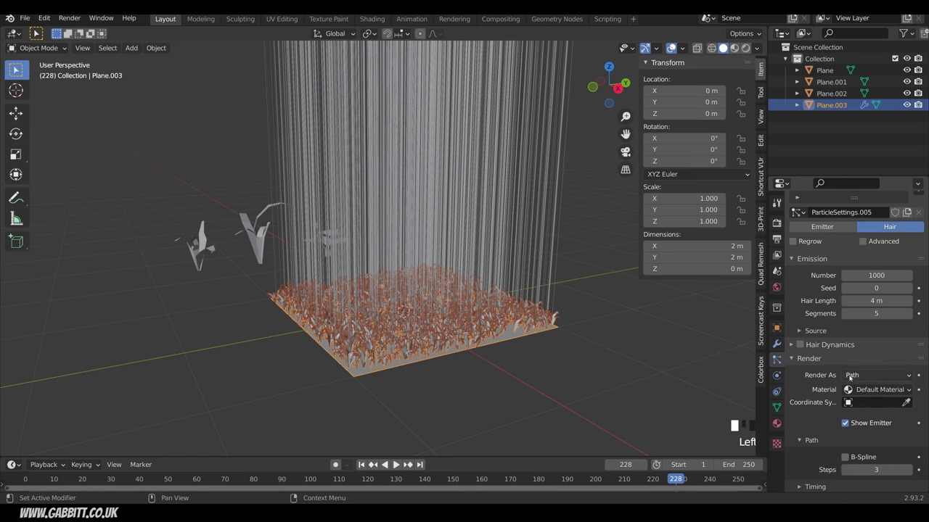
pyautogui.click(857, 376)
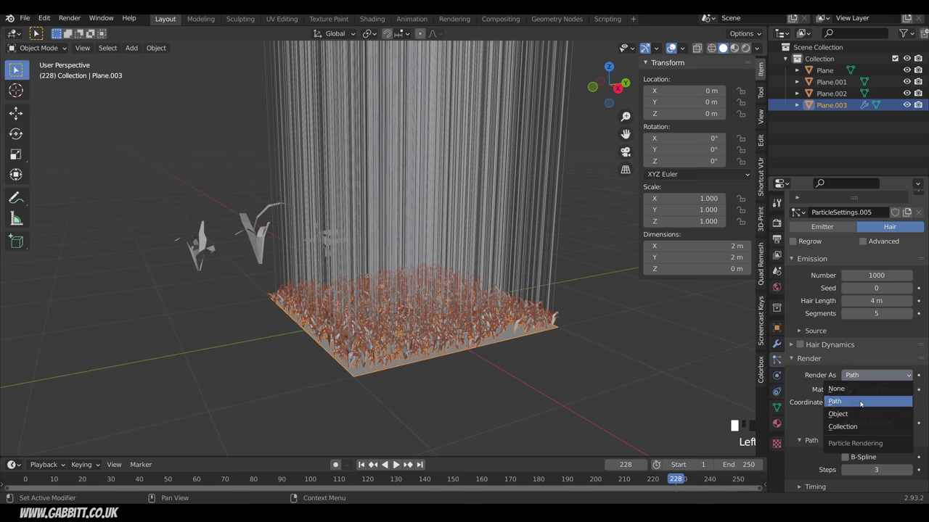
pyautogui.click(858, 413)
pyautogui.scroll(-3, 862, 415)
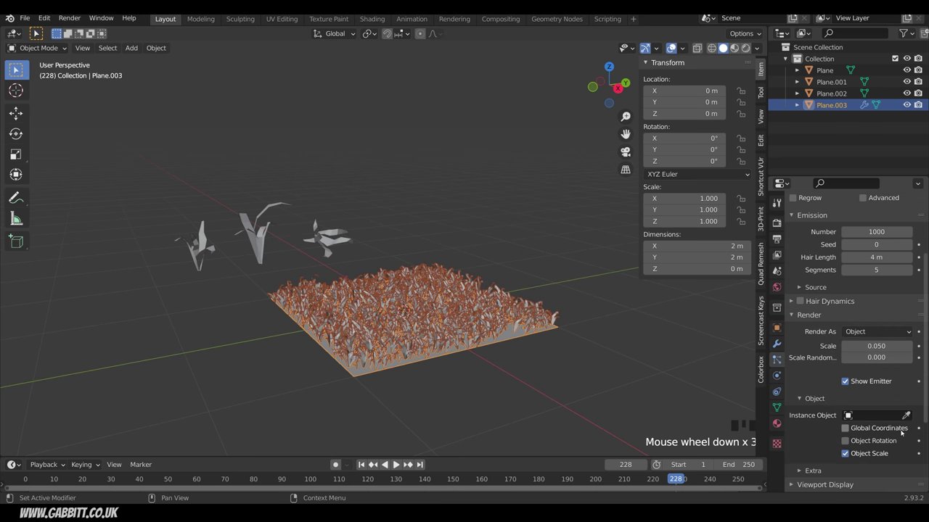
pyautogui.click(907, 416)
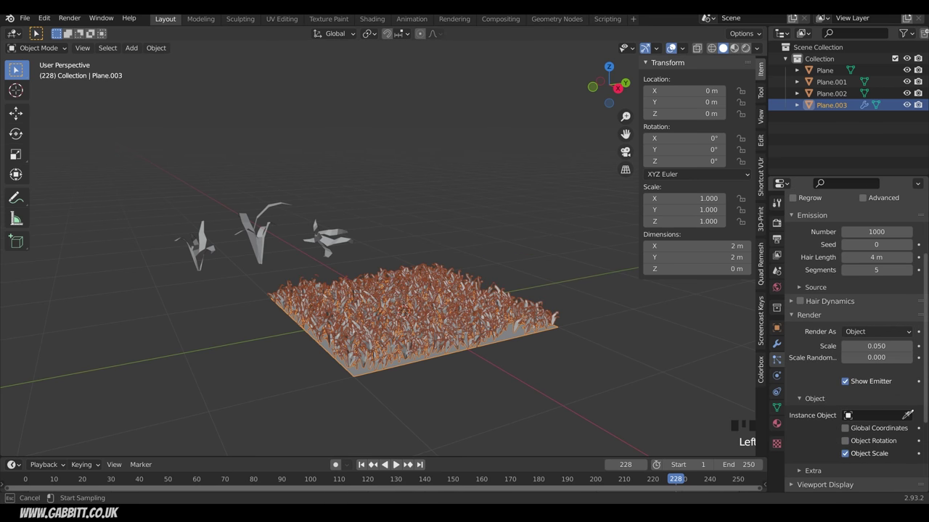
pyautogui.click(276, 231)
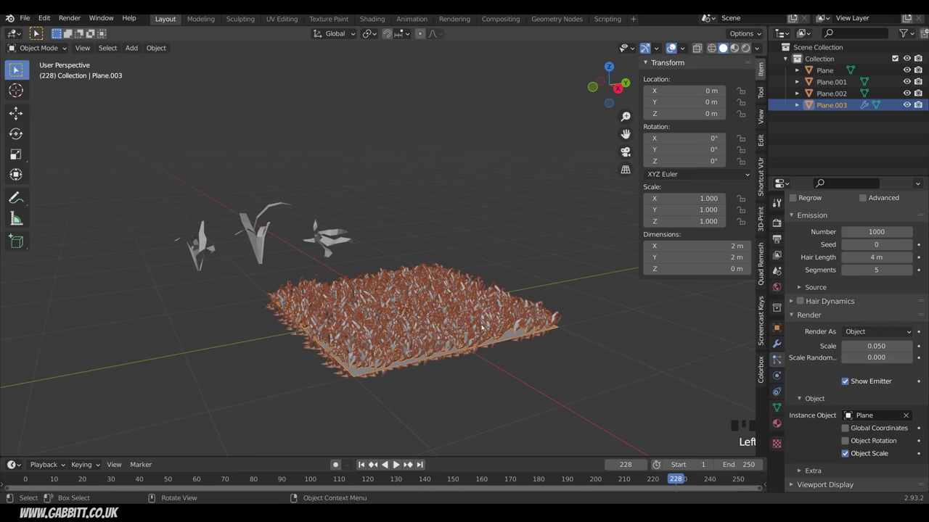
pyautogui.moveTo(406, 275); pyautogui.dragTo(512, 308, button='middle')
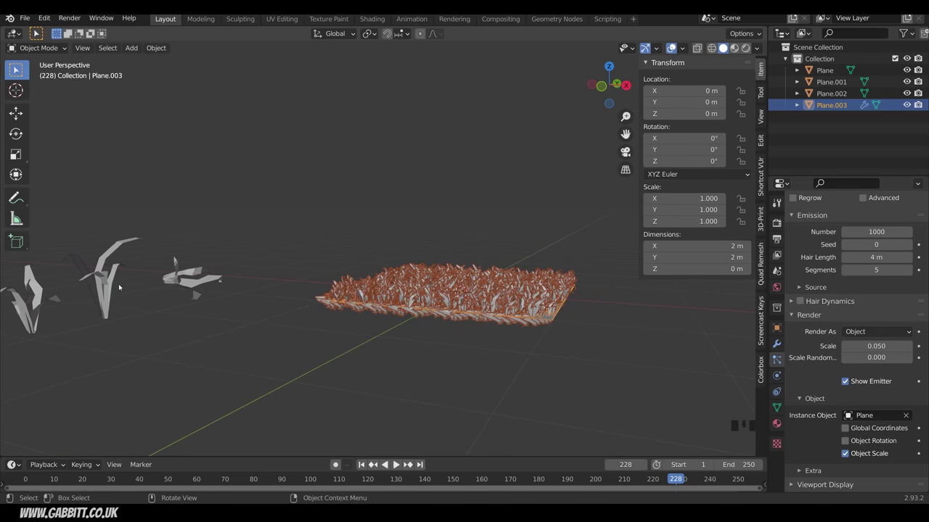
# - Select the Plane clump and try rotating it about 45° around the global Y axis
pyautogui.keyDown('shift'); pyautogui.moveTo(111, 286); pyautogui.dragTo(195, 304, button='middle'); pyautogui.keyUp('shift')
pyautogui.click(195, 304)
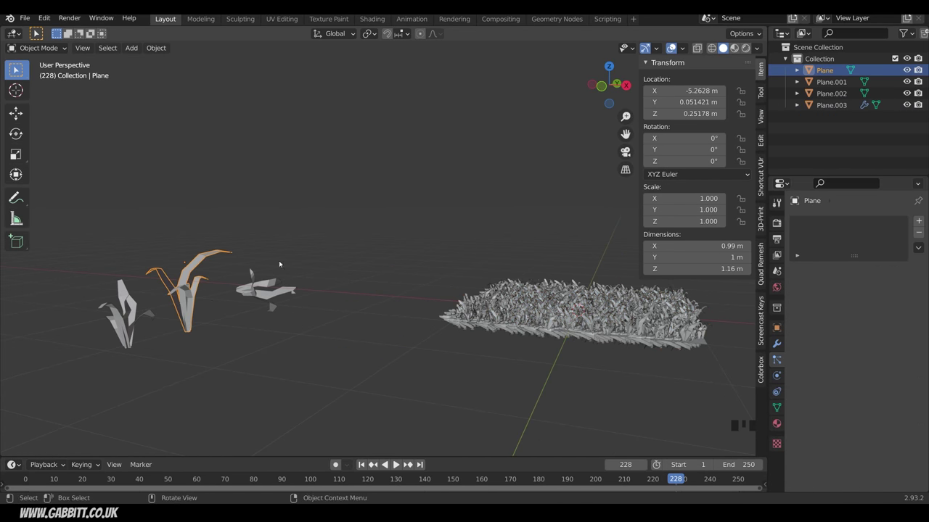
pyautogui.press('r')
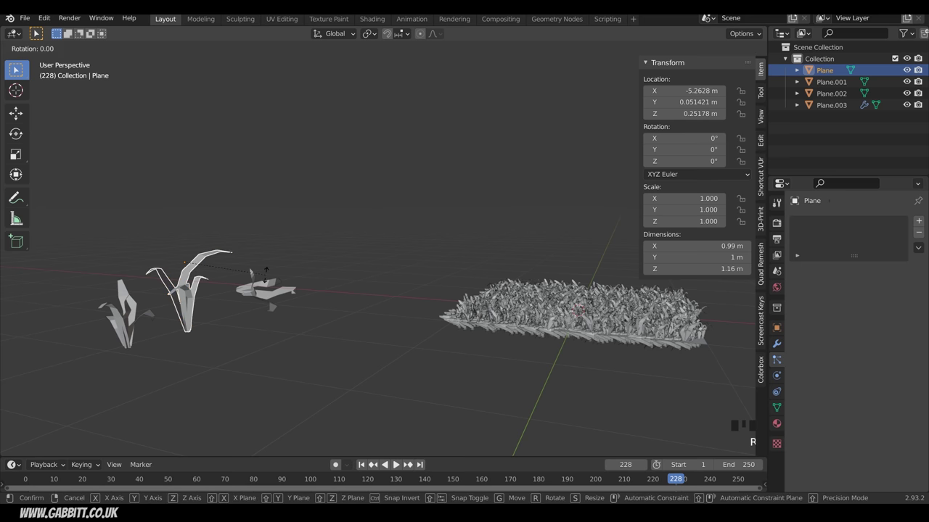
pyautogui.press('y')
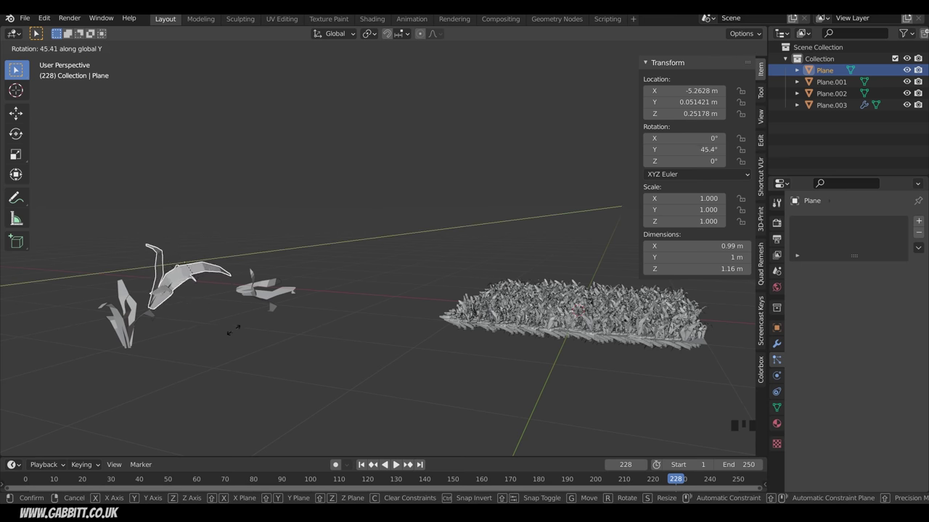
pyautogui.rightClick(233, 332)
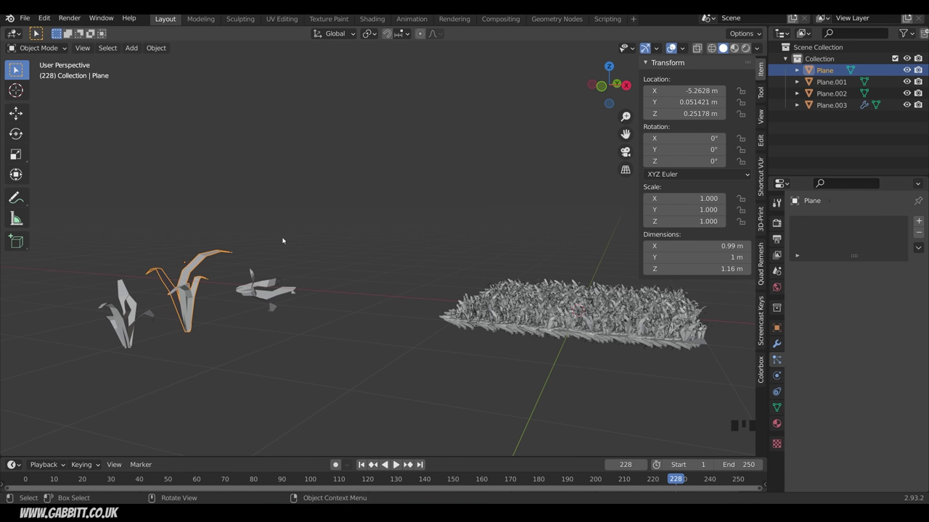
# - Rotate the whole mesh of the Plane clump about 95° around the global Y axis in Edit Mode
pyautogui.press('Tab')
pyautogui.press('r')
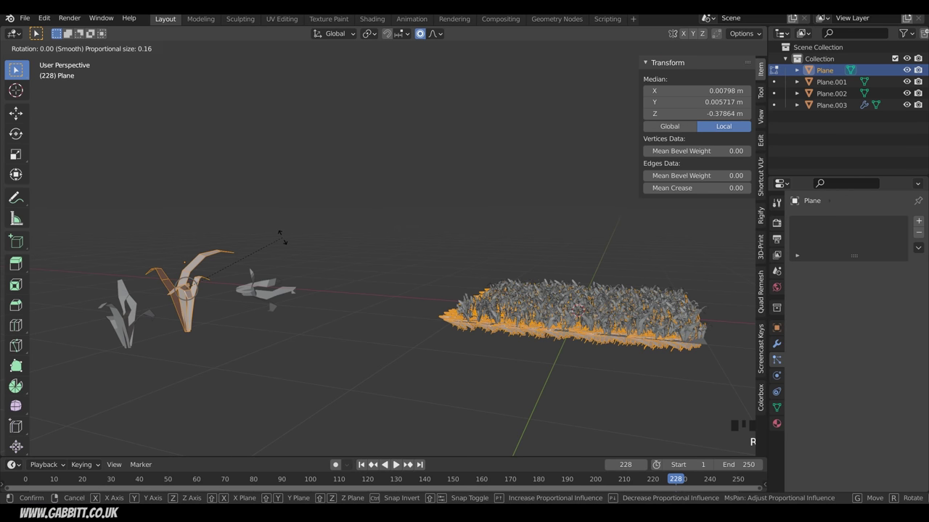
pyautogui.press('y')
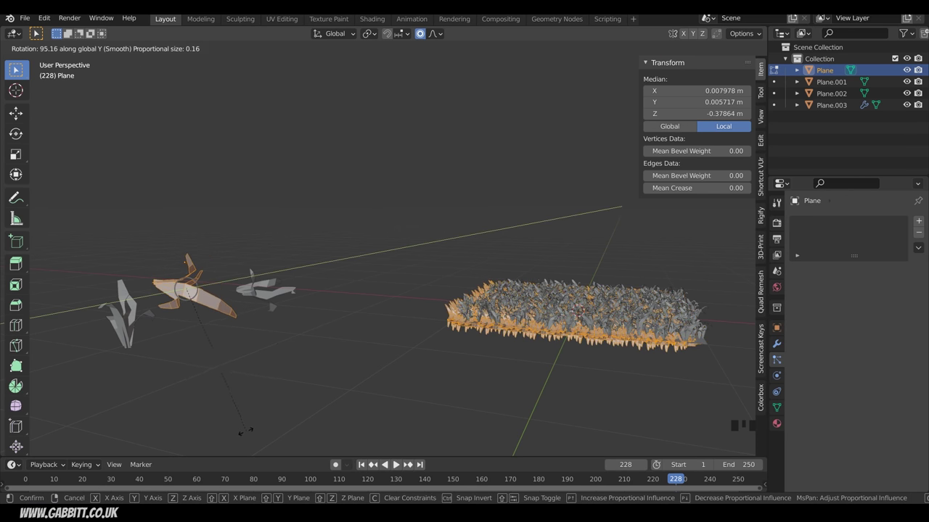
pyautogui.click(232, 415)
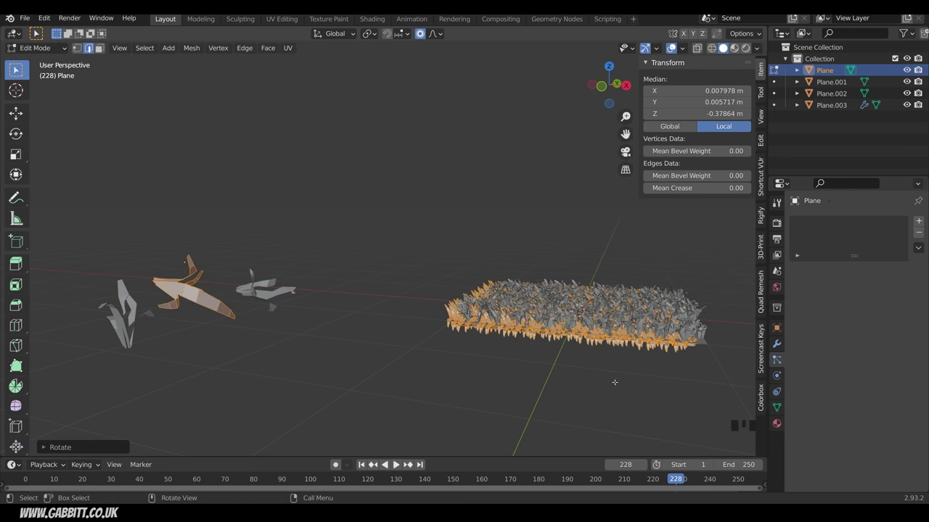
# - From the top view, move the Plane clump's mesh about 0.61 m along X to line its base up with the origin, and return to Object Mode
pyautogui.moveTo(615, 382); pyautogui.dragTo(512, 367, button='middle')
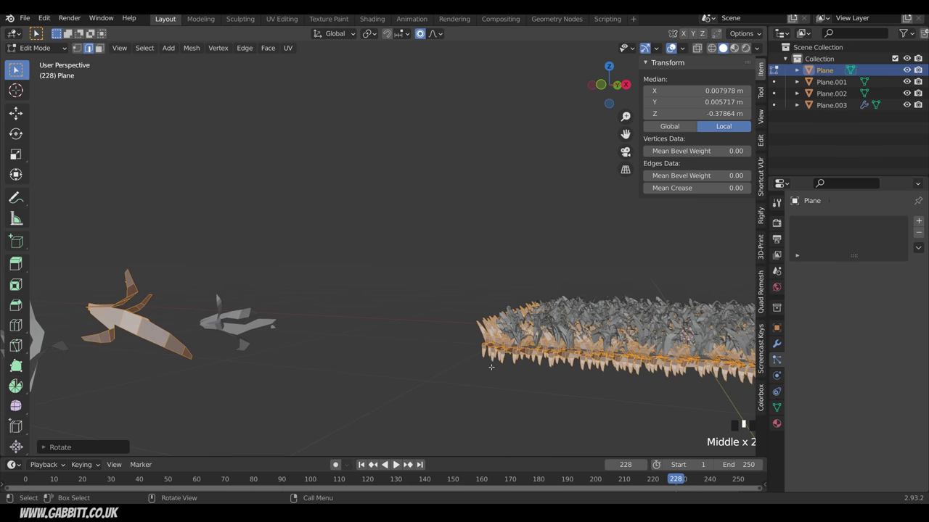
pyautogui.moveTo(284, 320); pyautogui.dragTo(232, 361, button='middle')
pyautogui.keyDown('shift'); pyautogui.moveTo(201, 335); pyautogui.dragTo(381, 352, button='middle'); pyautogui.keyUp('shift')
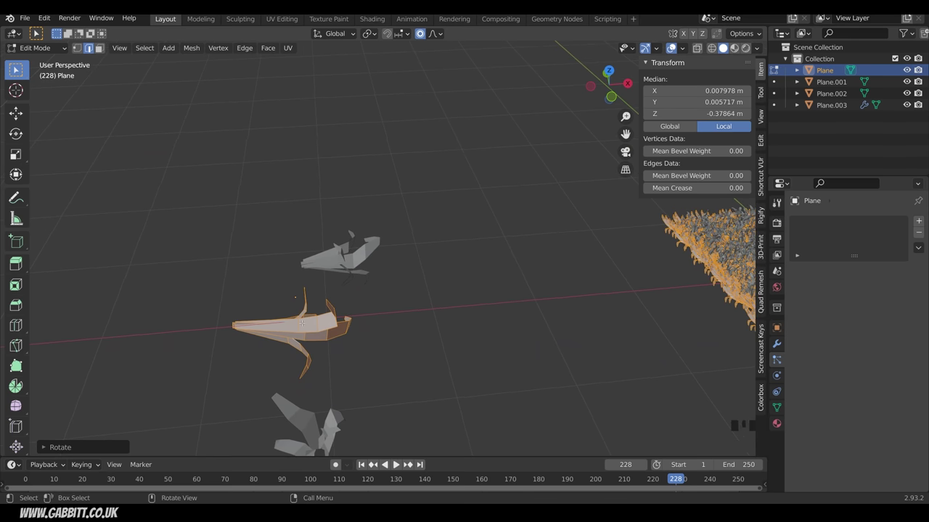
pyautogui.press('KP_7')
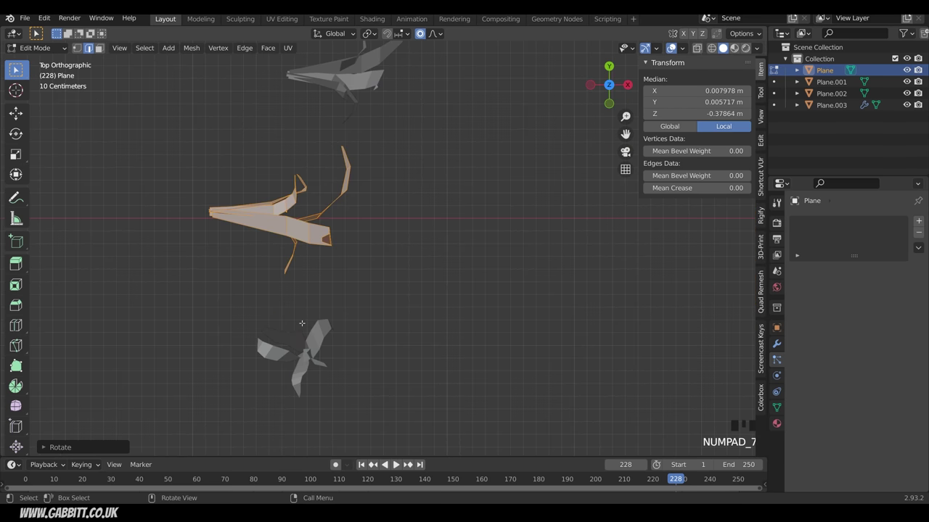
pyautogui.press('g')
pyautogui.click(359, 290)
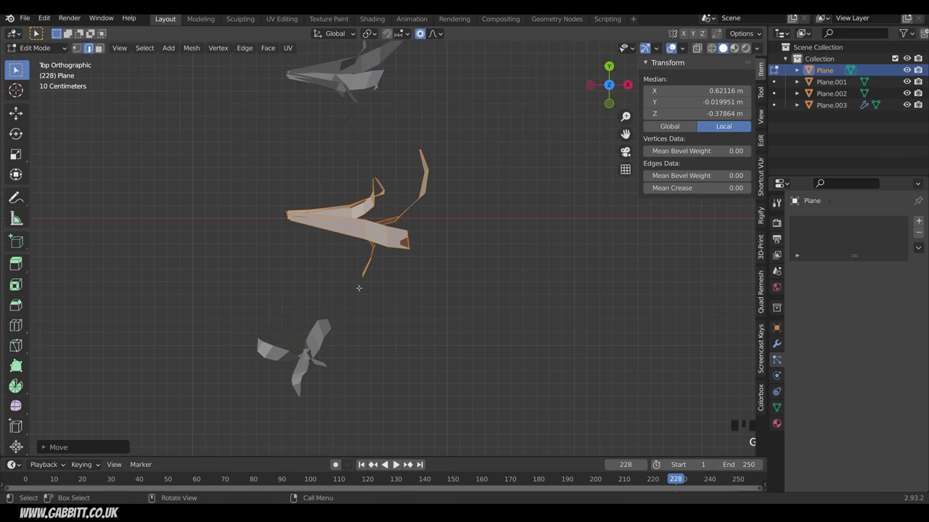
pyautogui.moveTo(358, 290); pyautogui.dragTo(387, 223, button='middle')
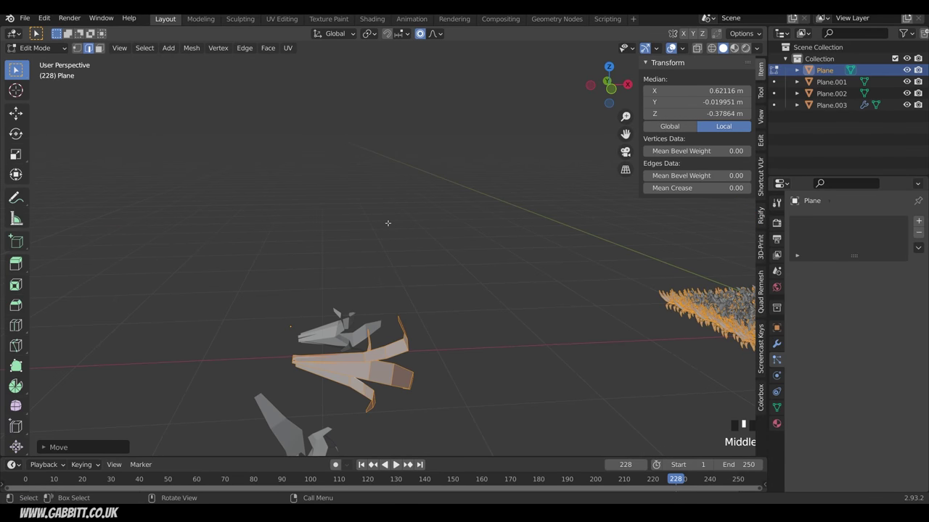
pyautogui.press('Tab')
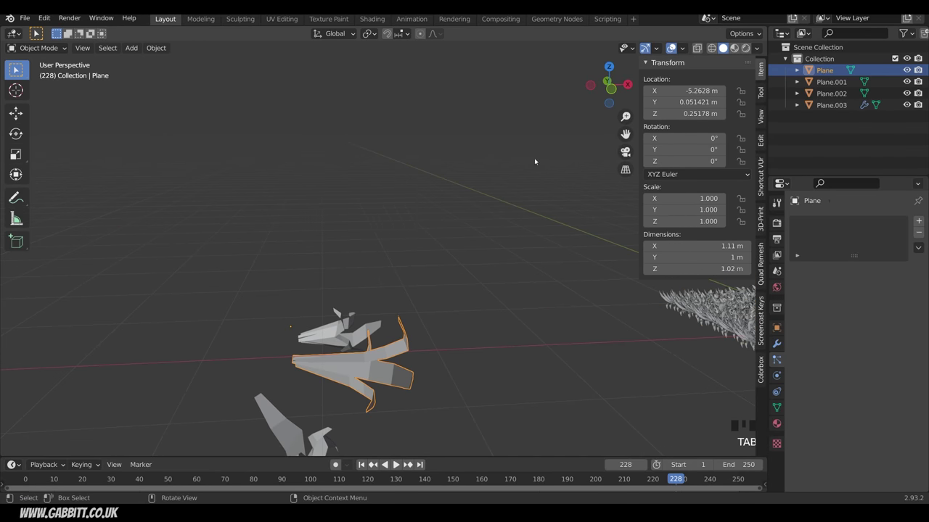
# - Transform only the Plane clump's origin, lowering it about 0.31 m along Z to the clump's base, and turn the origins-only option back off
pyautogui.click(759, 34)
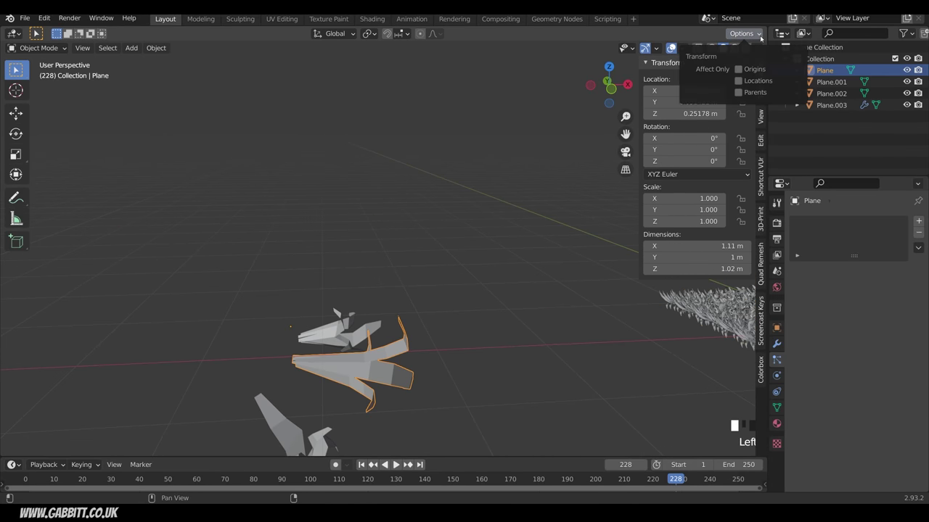
pyautogui.click(739, 69)
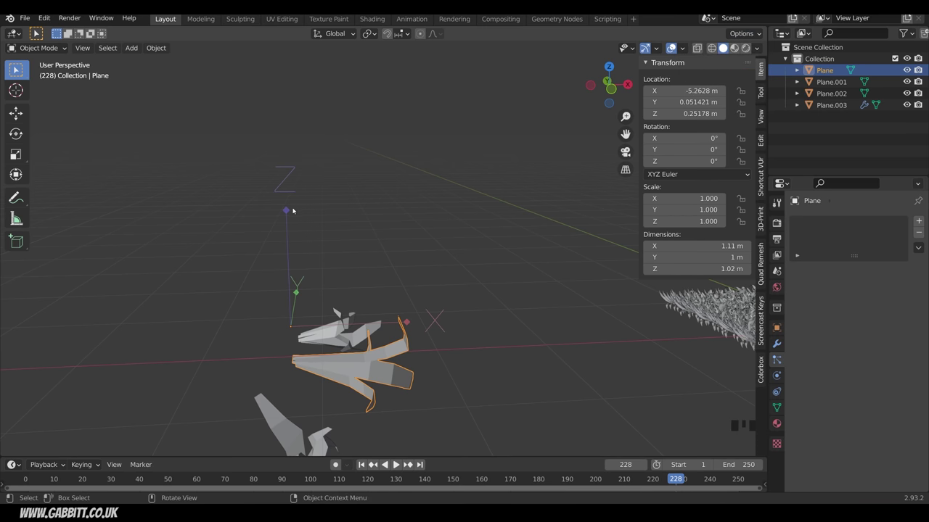
pyautogui.press('g')
pyautogui.press('z')
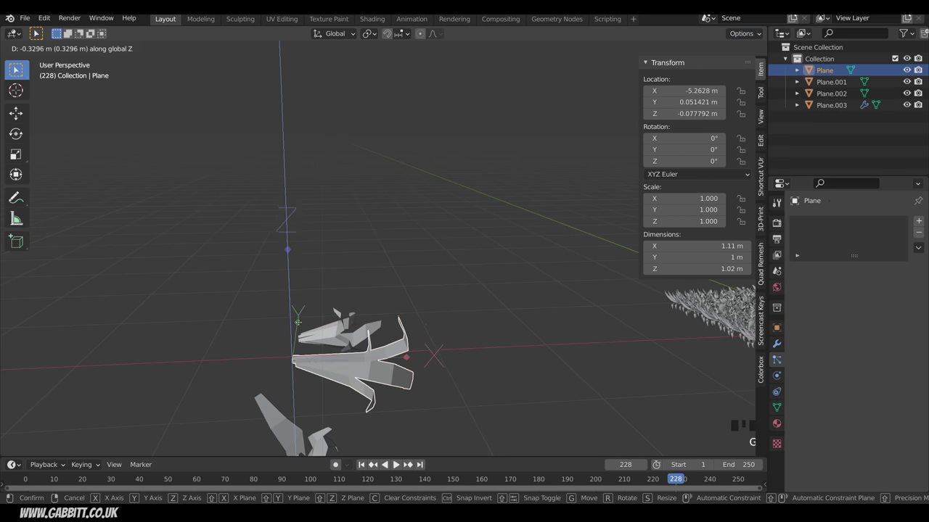
pyautogui.click(306, 327)
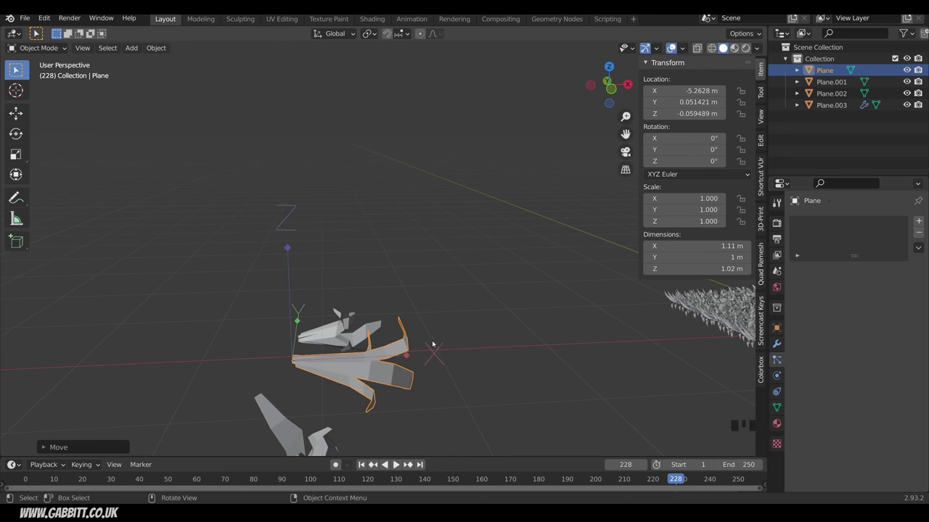
pyautogui.click(755, 33)
pyautogui.click(739, 70)
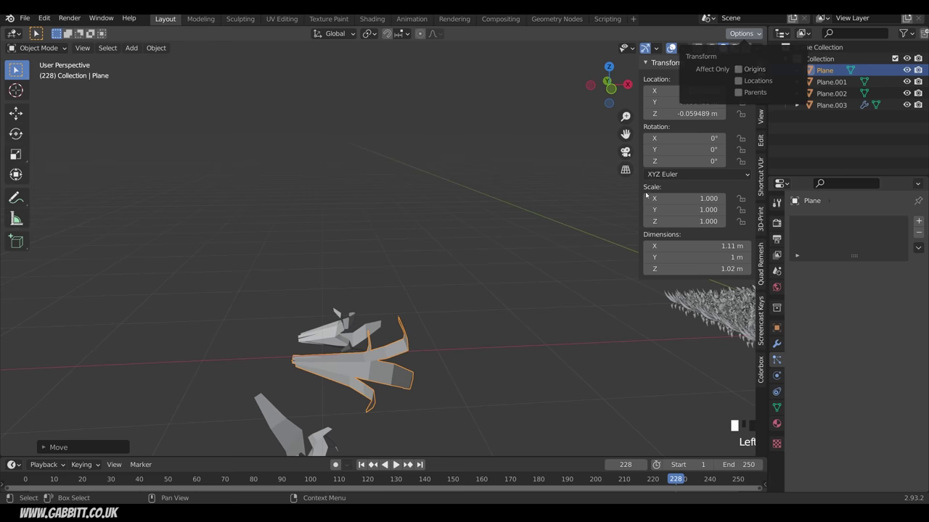
pyautogui.keyDown('shift'); pyautogui.moveTo(533, 323); pyautogui.dragTo(330, 317, button='middle'); pyautogui.keyUp('shift')
pyautogui.click(293, 312)
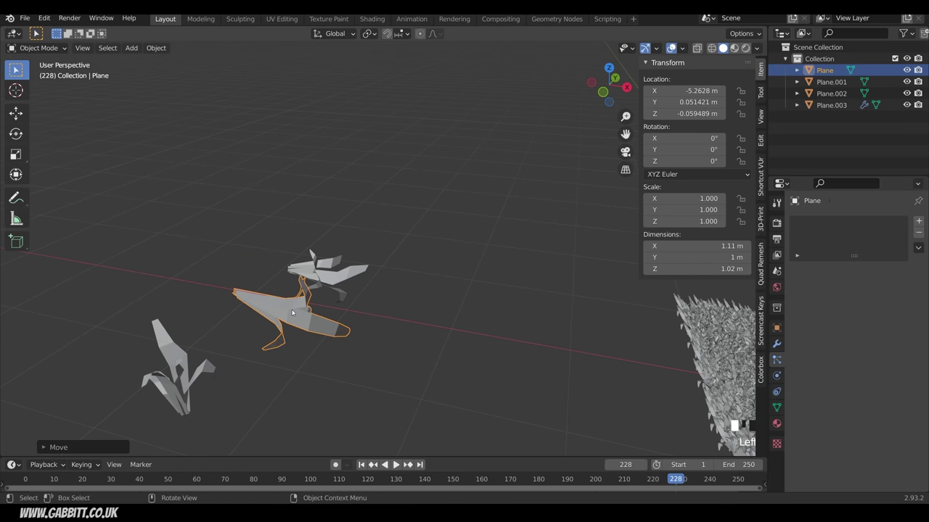
pyautogui.click(336, 276)
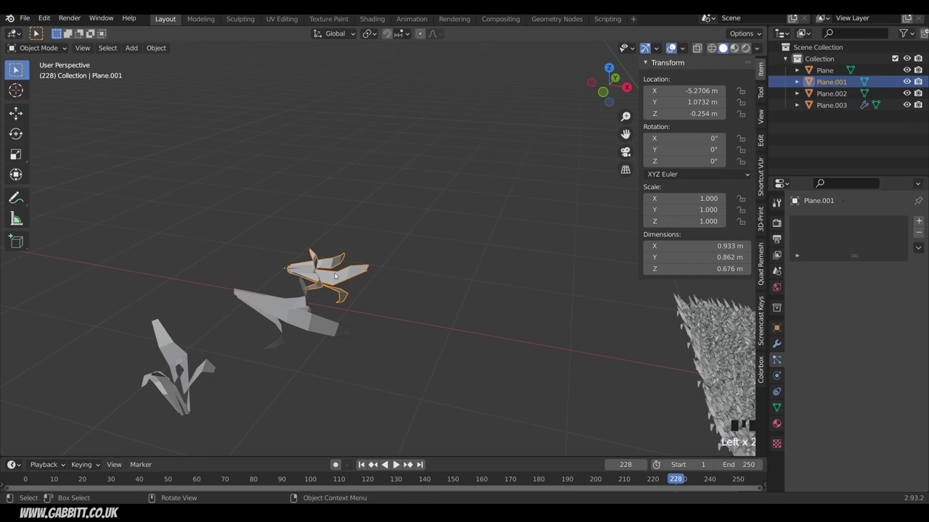
pyautogui.click(287, 312)
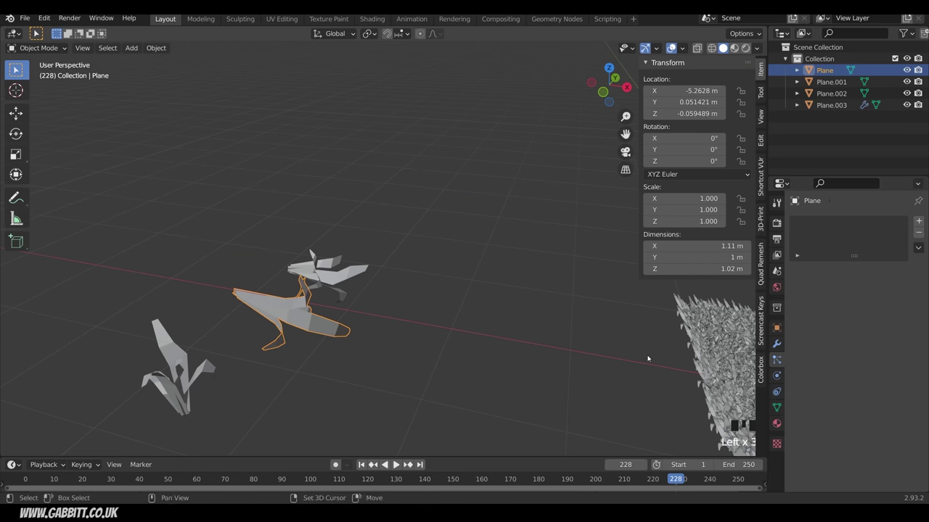
# - Enable Object Rotation for the instances of the ground plane's second particle system and check the grass from the side
pyautogui.keyDown('shift'); pyautogui.moveTo(412, 312); pyautogui.dragTo(465, 330, button='middle'); pyautogui.keyUp('shift')
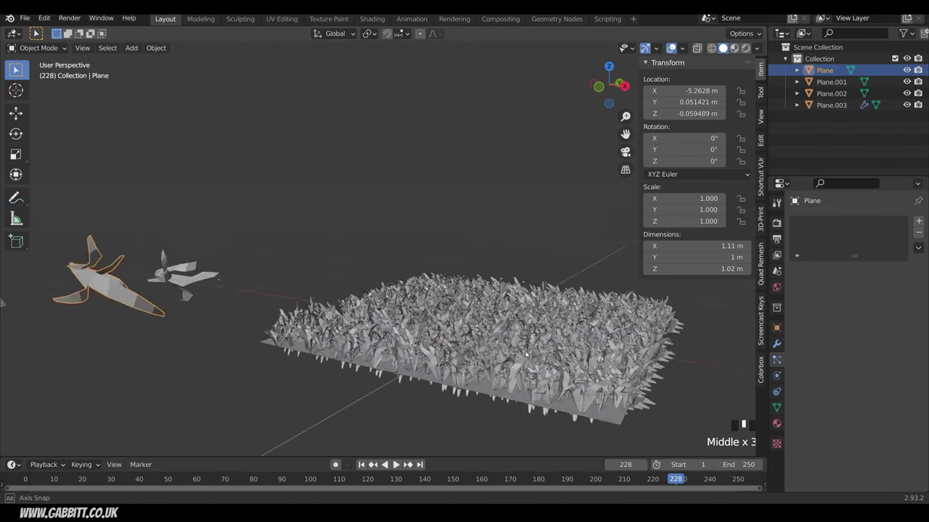
pyautogui.click(543, 348)
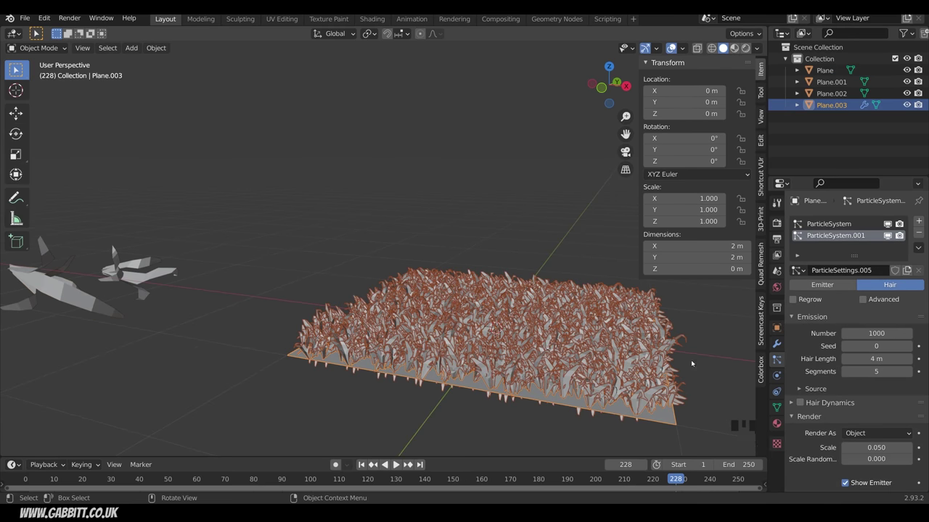
pyautogui.scroll(-7, 849, 442)
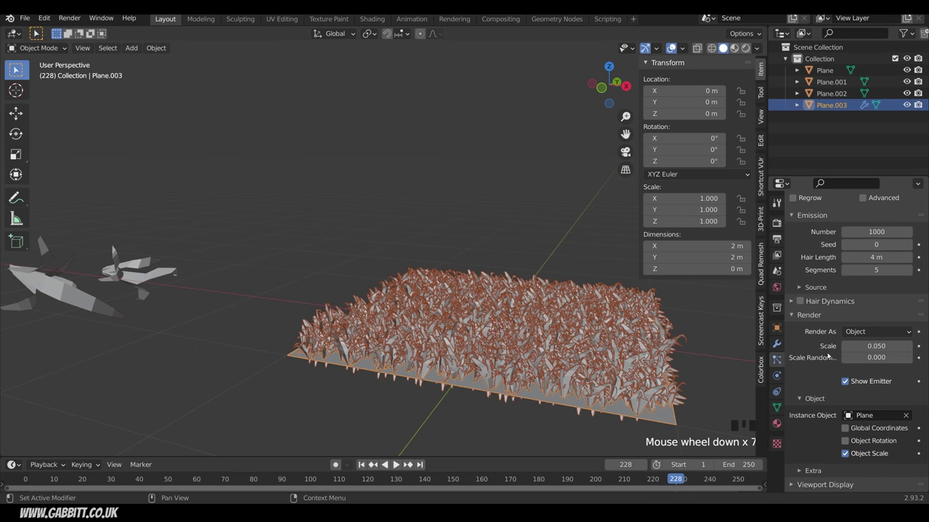
pyautogui.click(844, 441)
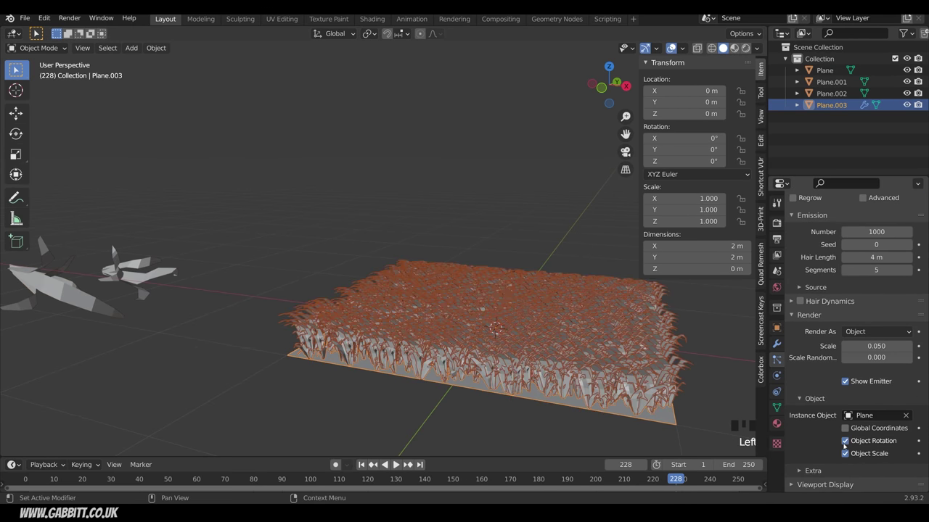
pyautogui.moveTo(582, 380); pyautogui.dragTo(520, 289, button='middle')
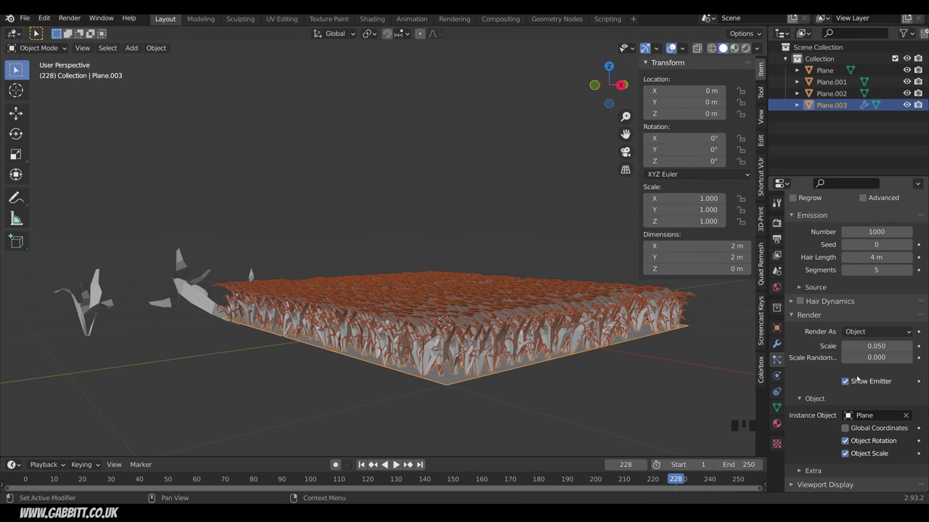
# - Set the second particle system's Scale Randomness to 0.944, Hair Length to 3.17 m and instance Scale to 0.050
pyautogui.moveTo(859, 361); pyautogui.dragTo(886, 347)
pyautogui.click(906, 346)
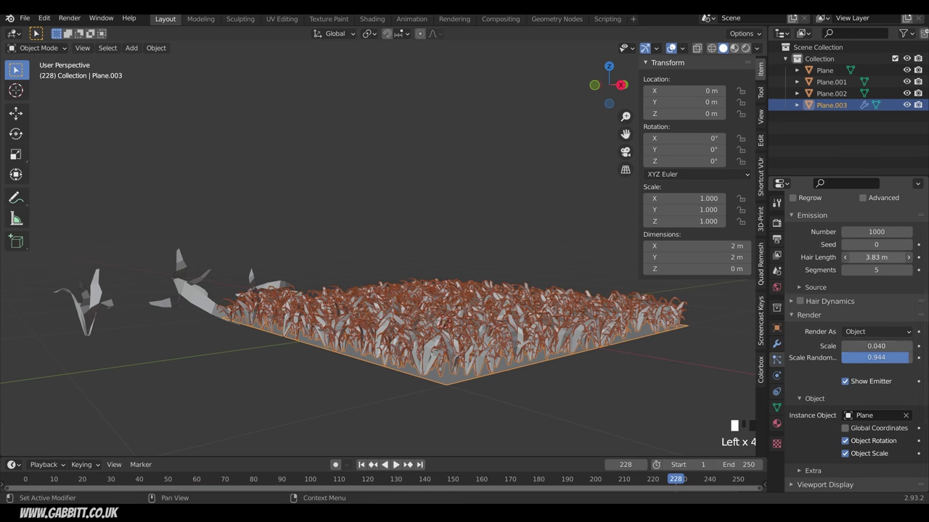
pyautogui.click(910, 346)
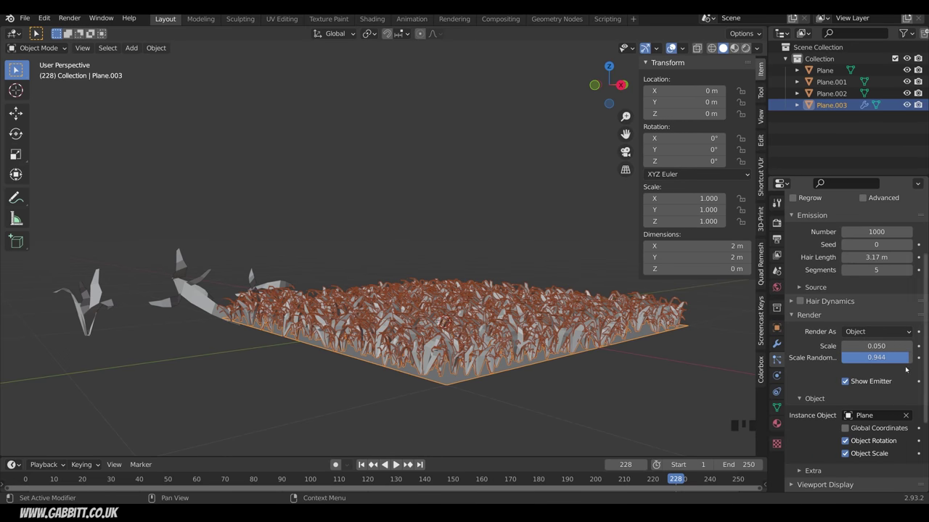
pyautogui.moveTo(581, 371); pyautogui.dragTo(503, 371, button='middle')
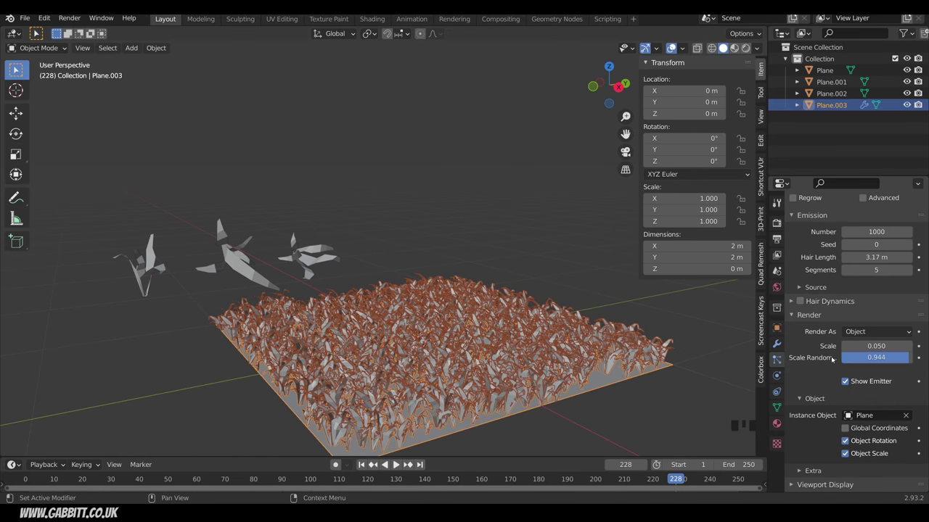
pyautogui.moveTo(471, 406); pyautogui.dragTo(505, 413, button='middle')
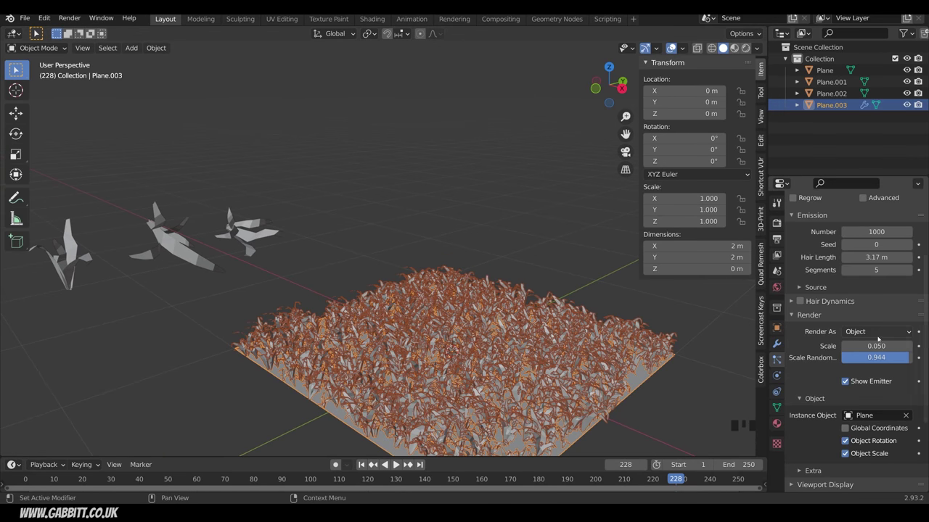
# - Hide the first particle system in the viewport to inspect the second system's clumps alone
pyautogui.scroll(12, 881, 308)
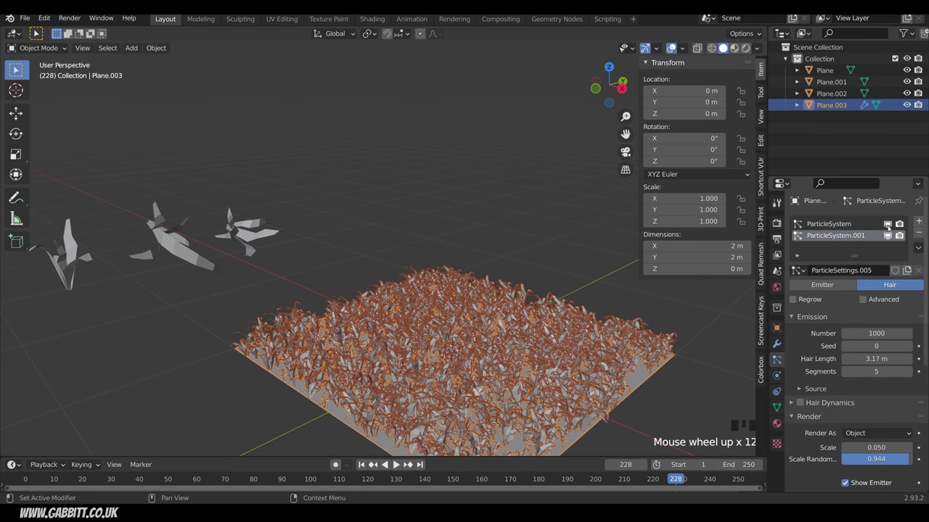
pyautogui.click(888, 225)
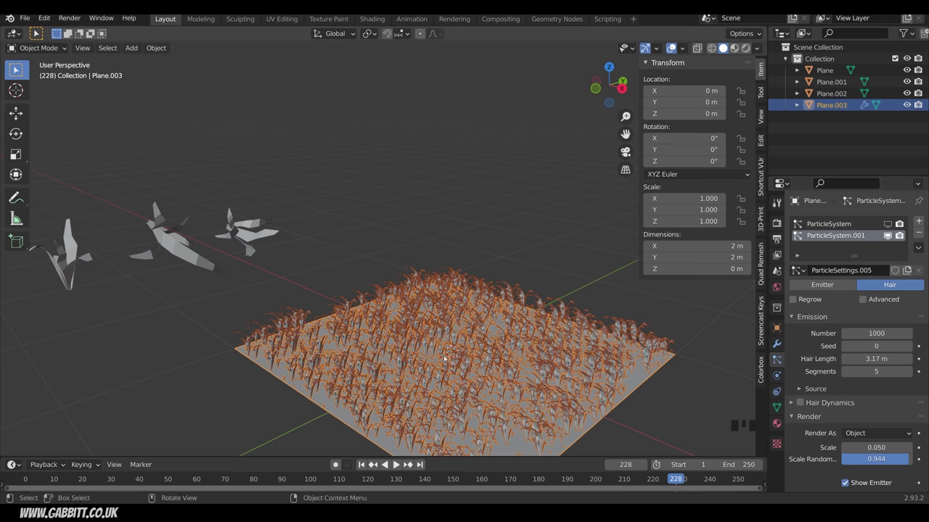
pyautogui.moveTo(445, 358); pyautogui.dragTo(501, 363, button='middle')
# - Enable the Advanced hair options and Rotation for the second particle system
pyautogui.scroll(-1, 879, 367)
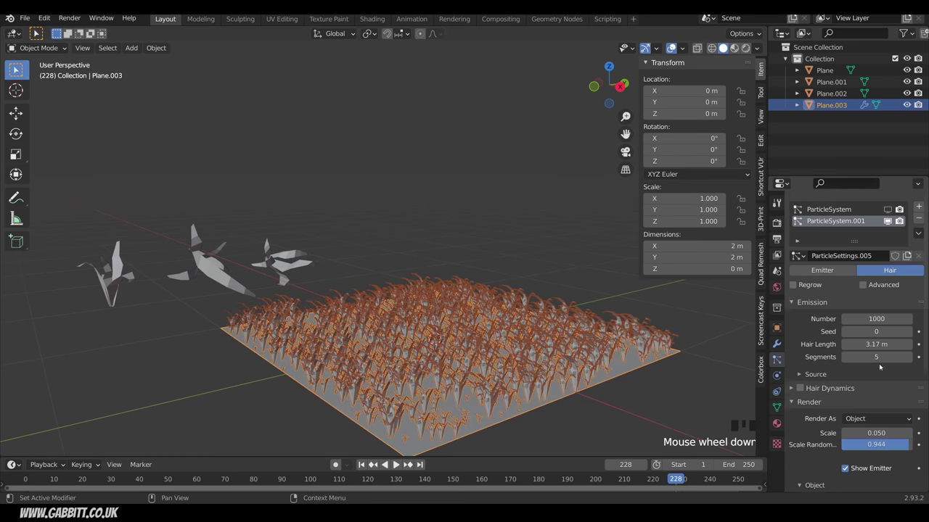
pyautogui.scroll(-5, 880, 367)
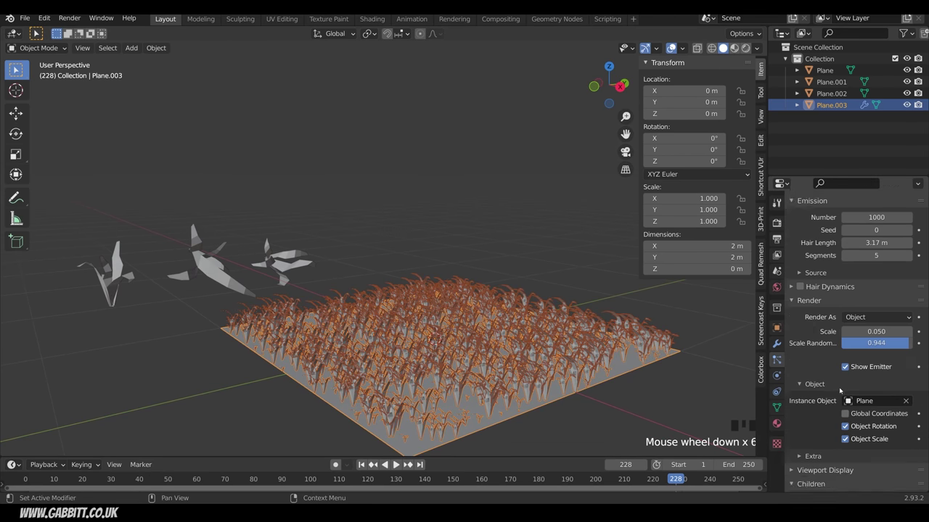
pyautogui.scroll(-2, 839, 389)
pyautogui.scroll(10, 842, 363)
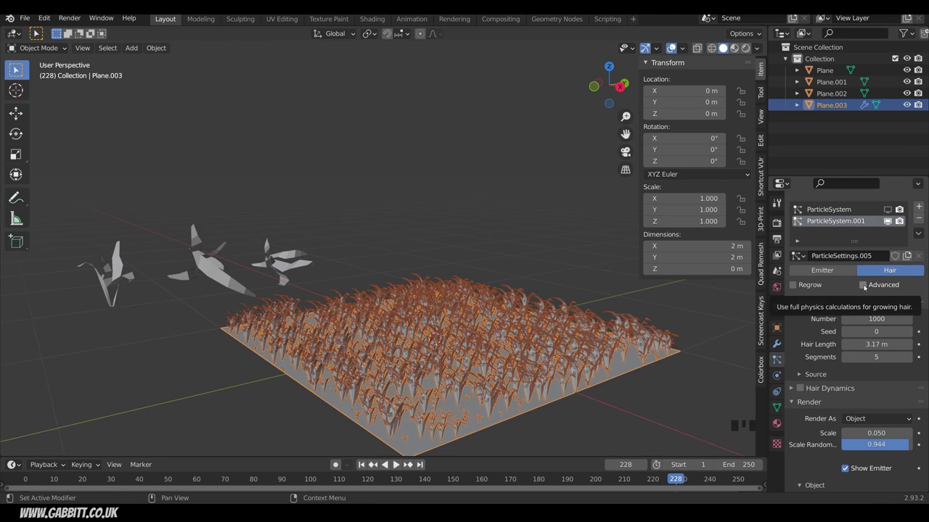
pyautogui.click(863, 285)
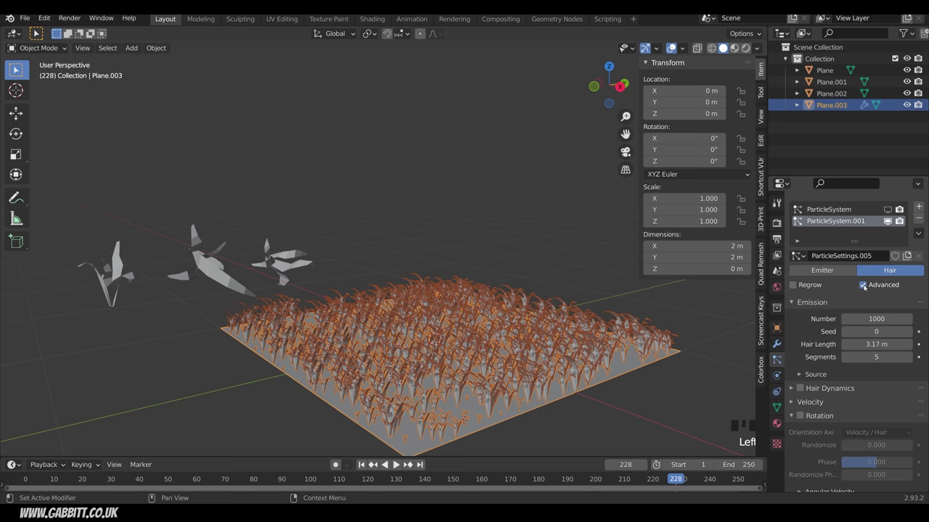
pyautogui.click(799, 416)
# - Set the second particle system's rotation Orientation Axis to Global Z and check the clumps on the ground plane
pyautogui.scroll(-2, 847, 403)
pyautogui.scroll(-3, 848, 402)
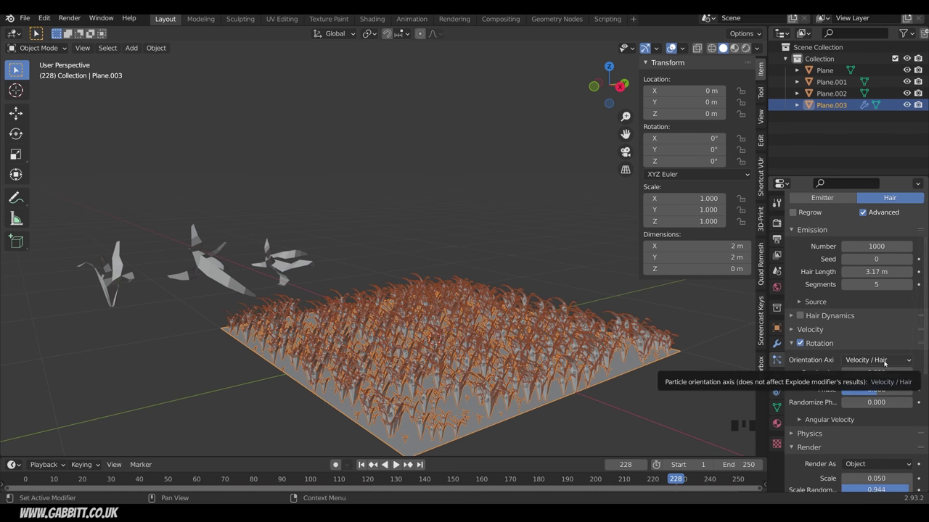
pyautogui.click(881, 361)
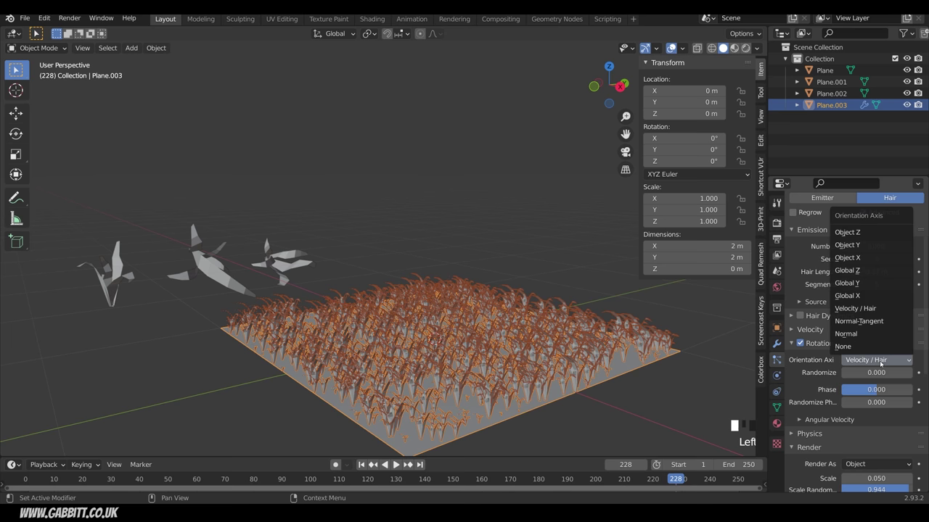
pyautogui.click(867, 270)
pyautogui.moveTo(511, 408); pyautogui.dragTo(535, 410, button='middle')
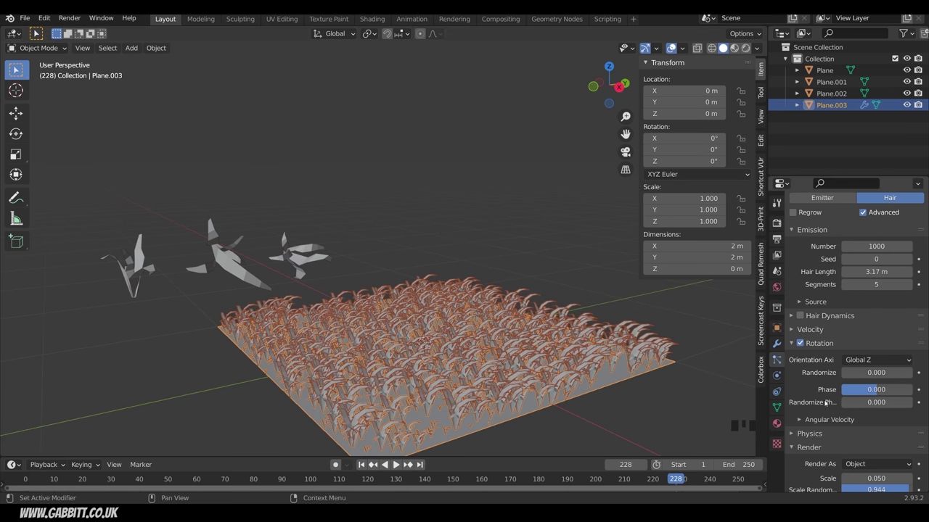
# - Set the second particle system's rotation Randomize to 0.061, Phase to -0.111 and Randomize Phase to 2.000
pyautogui.moveTo(864, 372); pyautogui.dragTo(918, 402)
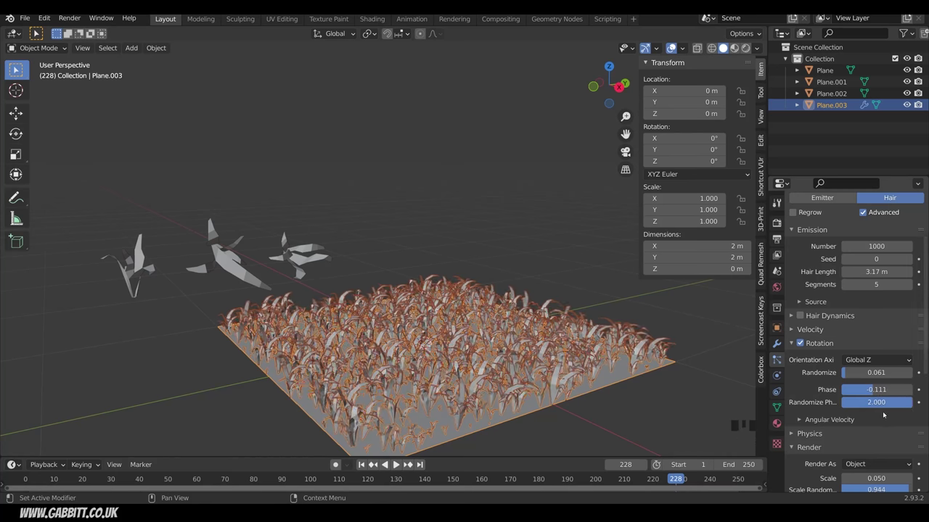
pyautogui.scroll(-3, 820, 407)
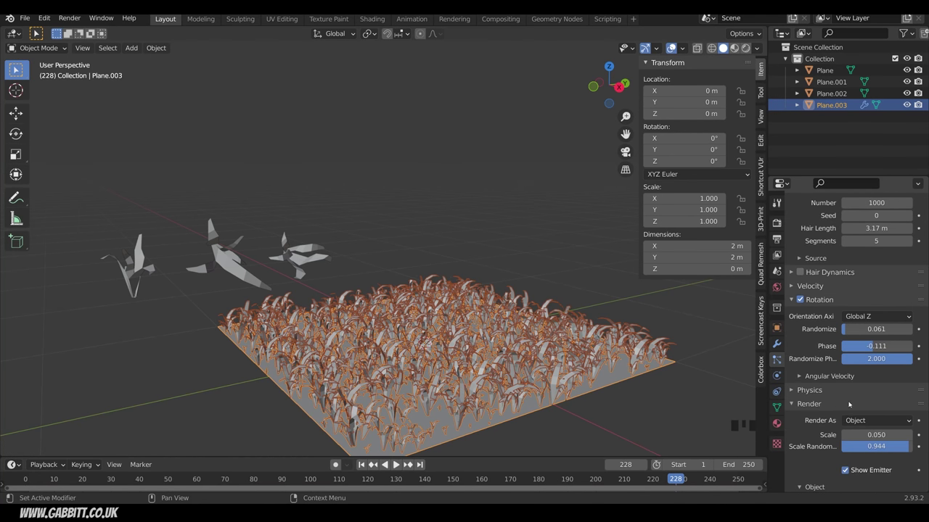
# - Try a particle Number of 2000 for the second particle system
pyautogui.scroll(5, 846, 404)
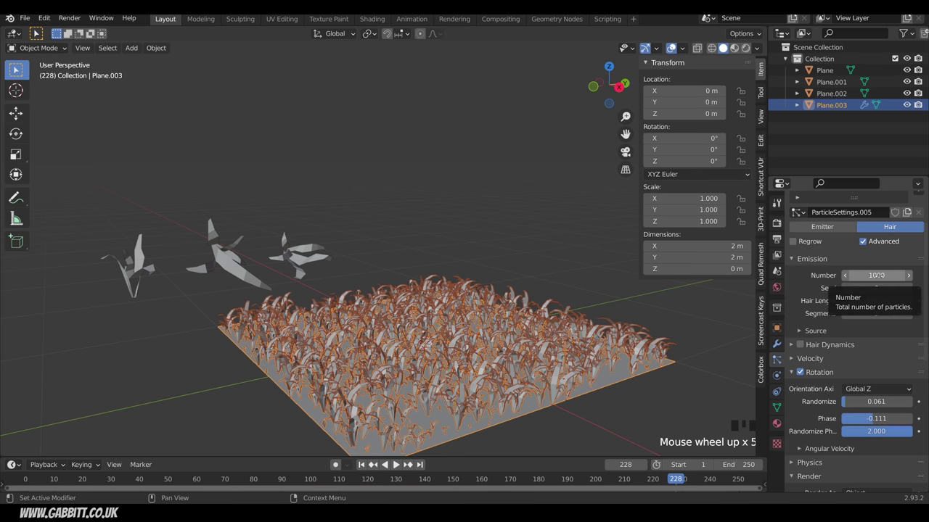
pyautogui.click(876, 276)
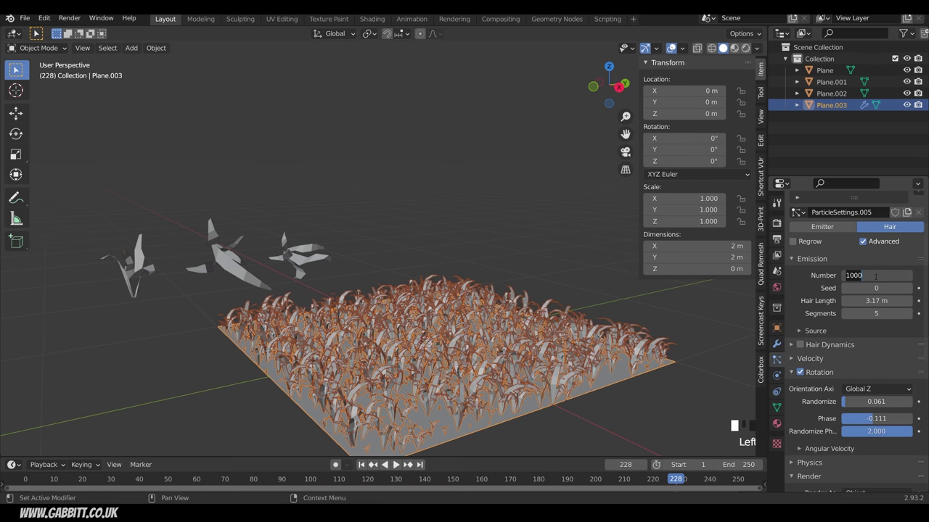
pyautogui.write('2000')
pyautogui.press('Return')
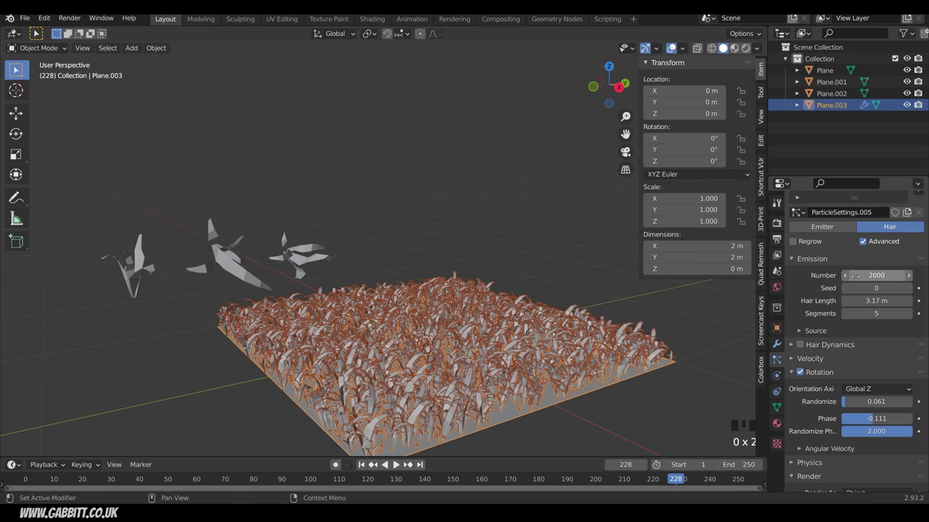
# - Set the second particle system's Number to 500 and its Hair Length to 4.36 m
pyautogui.moveTo(349, 368); pyautogui.dragTo(347, 389, button='middle')
pyautogui.scroll(-2, 328, 404)
pyautogui.click(875, 277)
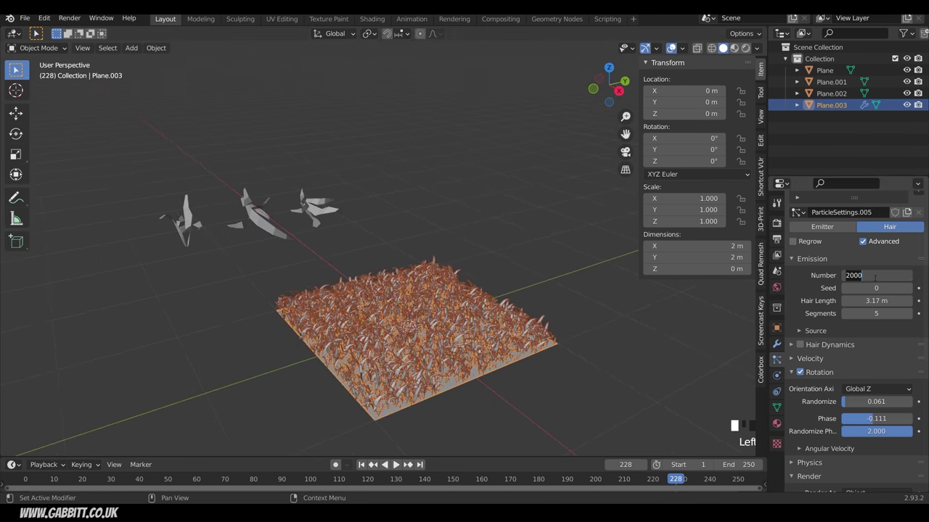
pyautogui.write('500')
pyautogui.press('Return')
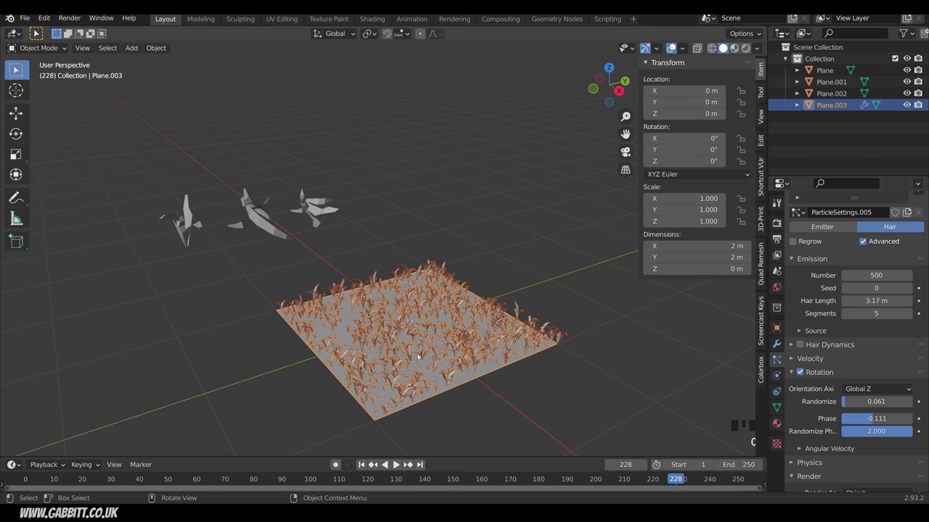
pyautogui.click(906, 301)
pyautogui.click(906, 301)
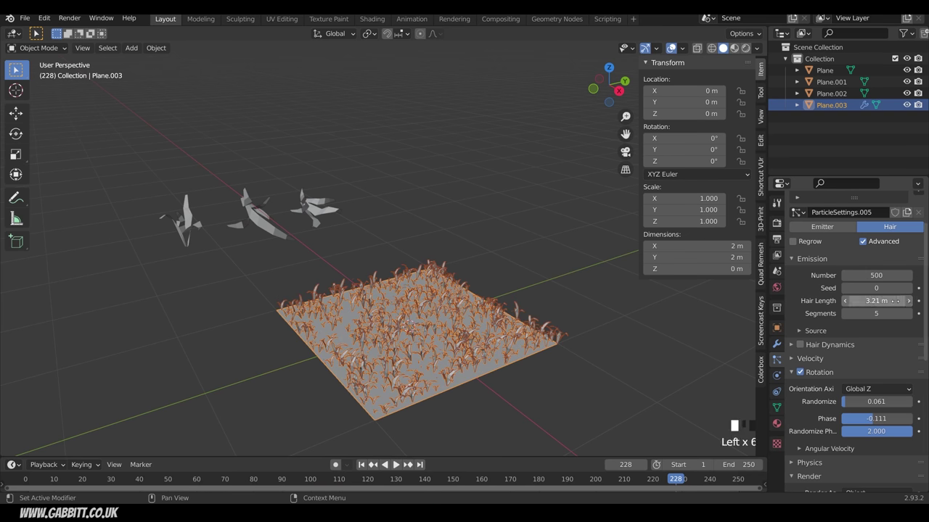
pyautogui.click(907, 301)
pyautogui.click(907, 301)
pyautogui.click(907, 301)
# - Show the first particle system in the viewport again and inspect both grass layers together on the plane
pyautogui.scroll(4, 910, 286)
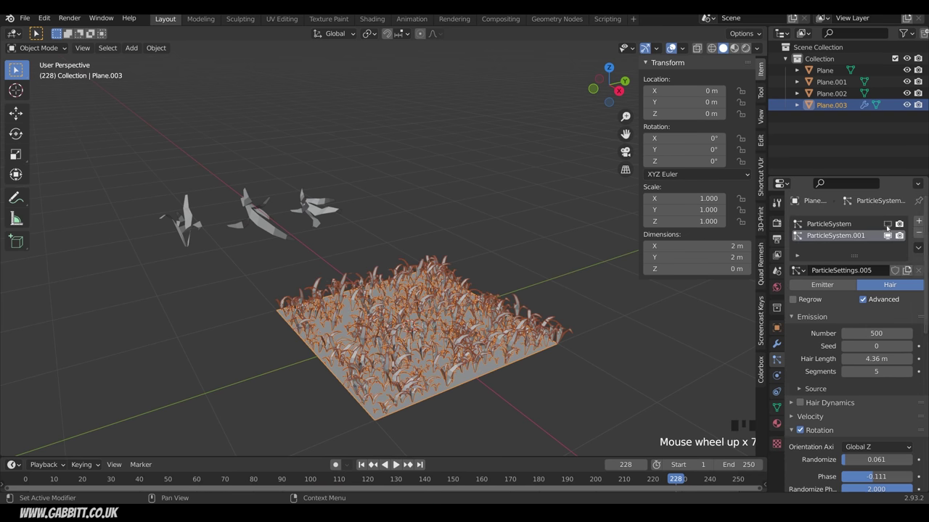
pyautogui.click(888, 225)
pyautogui.moveTo(538, 349); pyautogui.dragTo(584, 346, button='middle')
pyautogui.scroll(3, 525, 321)
pyautogui.scroll(3, 526, 341)
pyautogui.scroll(-3, 487, 392)
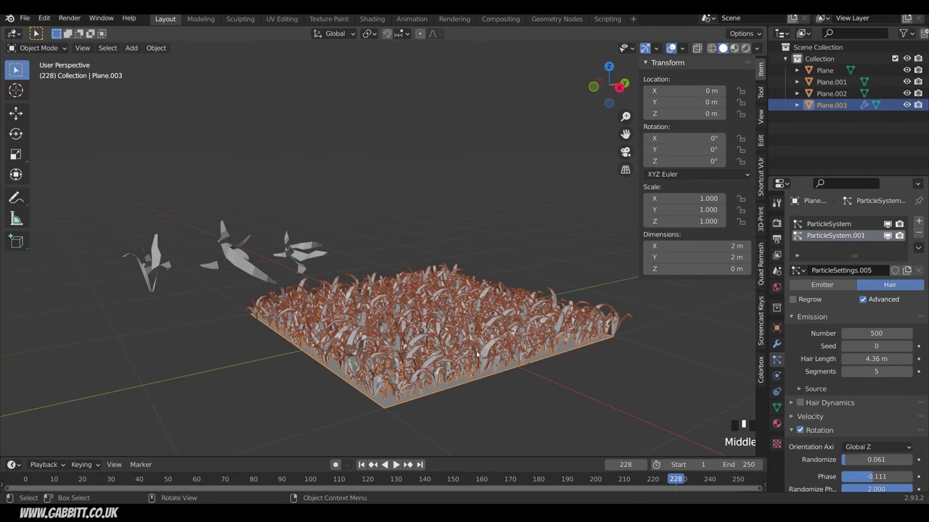
# - Review the second particle system's settings and compare the grass with the first system hidden and shown
pyautogui.click(826, 227)
pyautogui.click(836, 237)
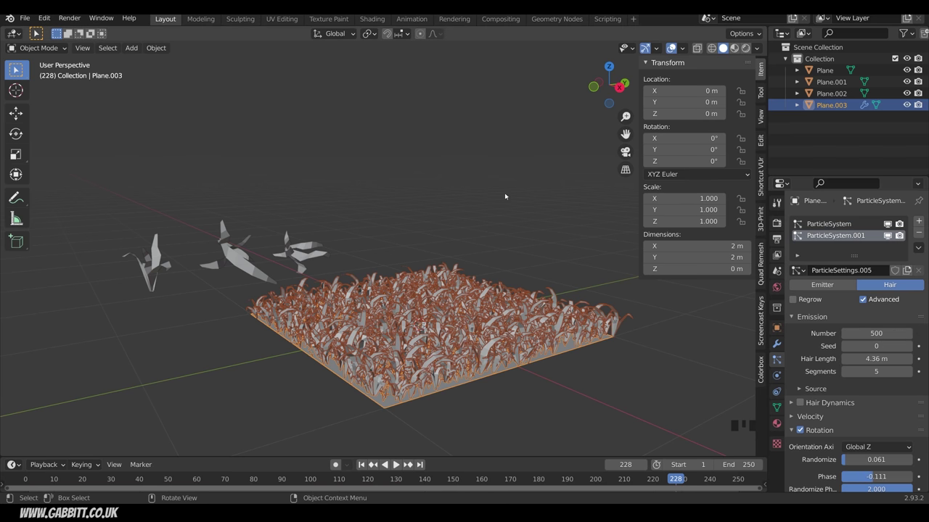
pyautogui.scroll(-18, 882, 374)
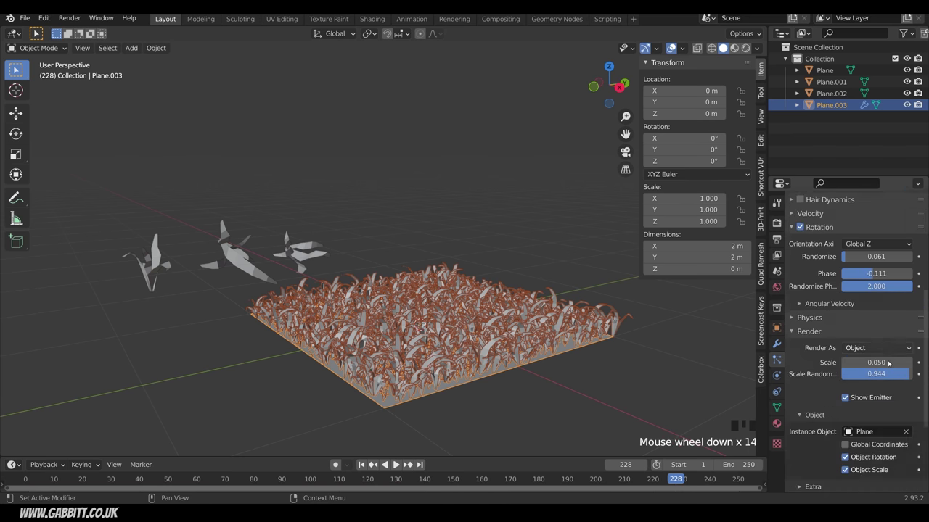
pyautogui.scroll(-3, 882, 373)
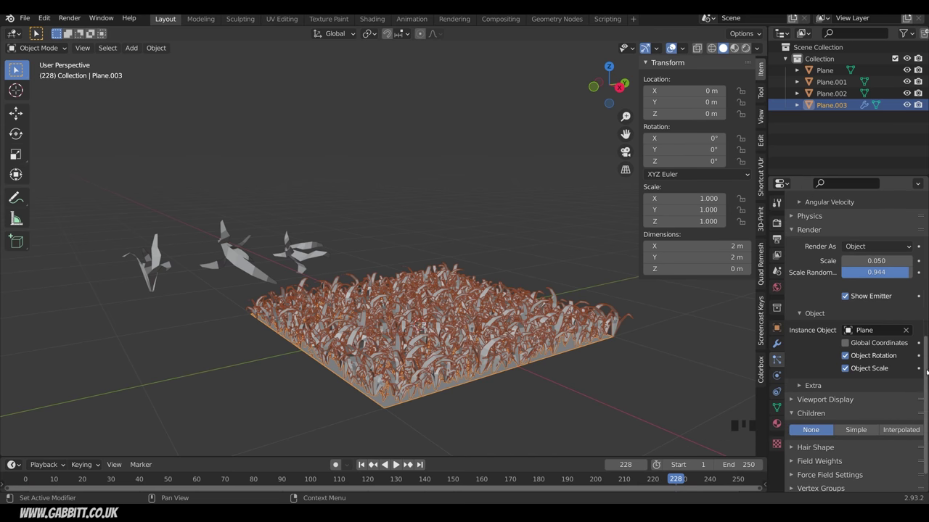
pyautogui.scroll(2, 476, 316)
pyautogui.scroll(6, 872, 308)
pyautogui.scroll(19, 872, 308)
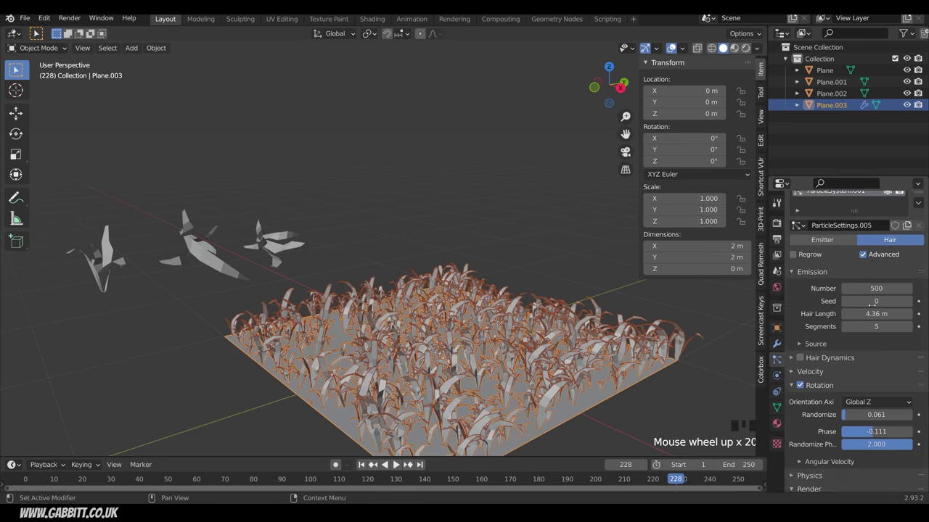
pyautogui.click(886, 225)
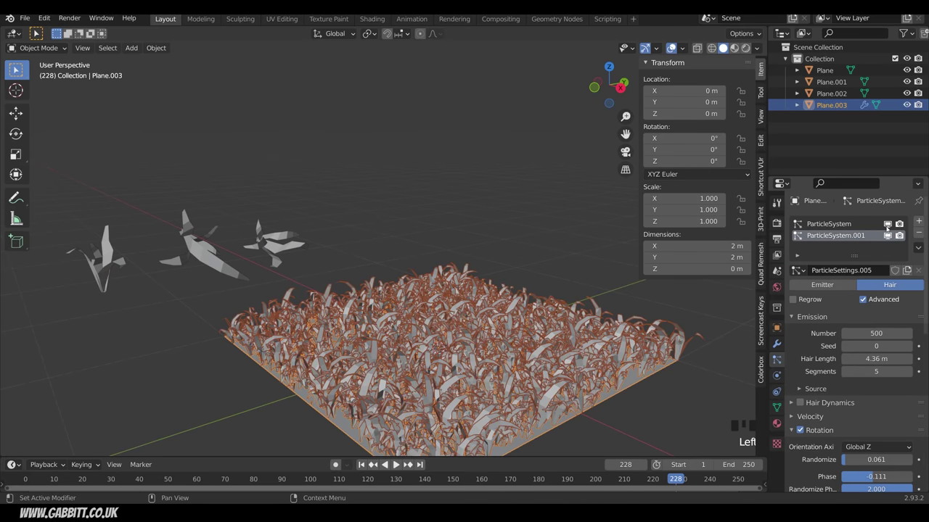
pyautogui.moveTo(628, 368); pyautogui.dragTo(618, 371, button='middle')
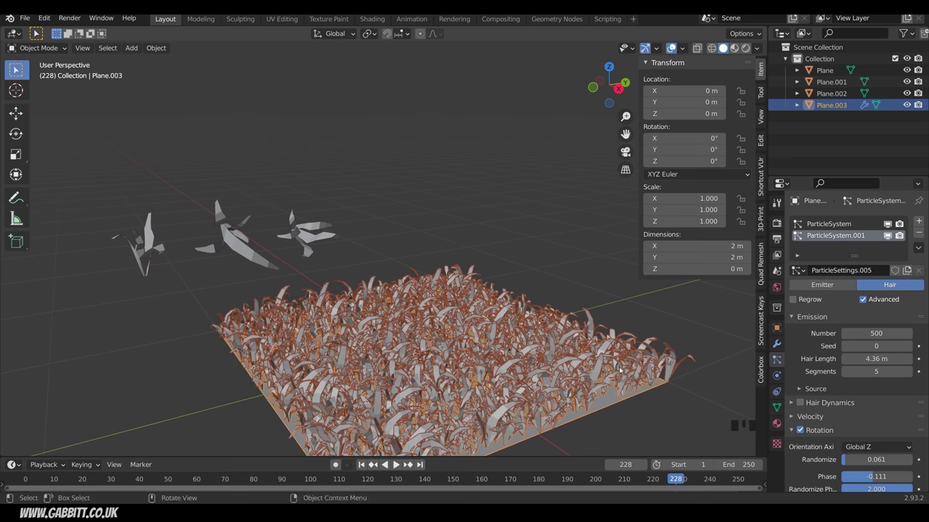
pyautogui.moveTo(632, 423); pyautogui.dragTo(511, 370, button='middle')
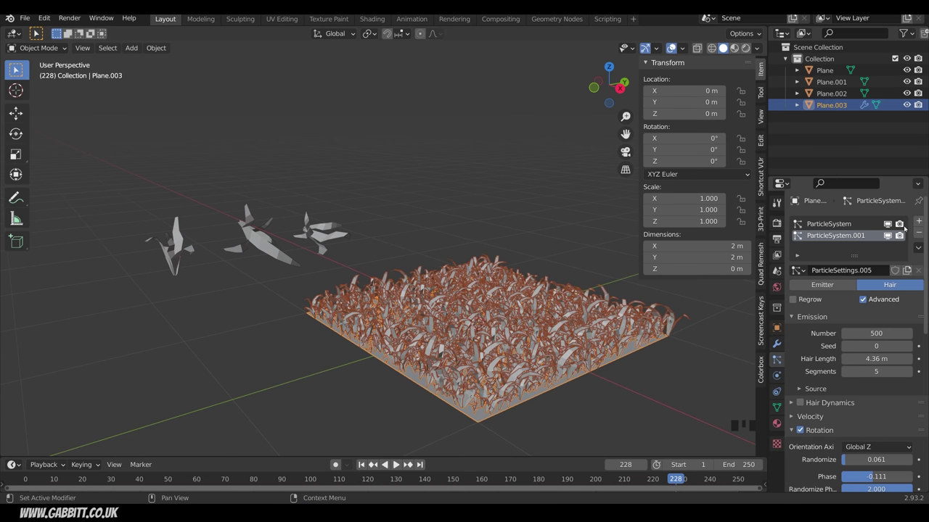
# - Add a third particle system of type Hair to the ground plane, enable Advanced and set Render As to Object
pyautogui.click(919, 220)
pyautogui.click(882, 285)
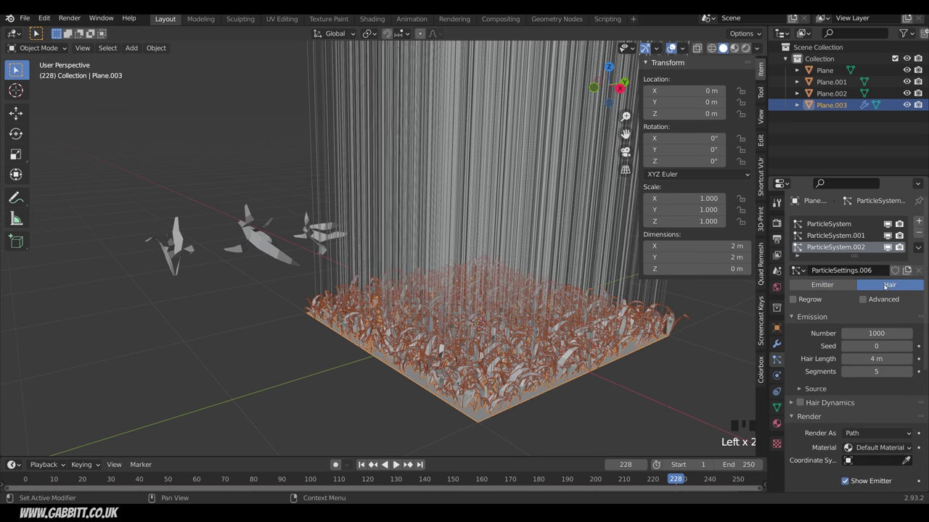
pyautogui.click(863, 300)
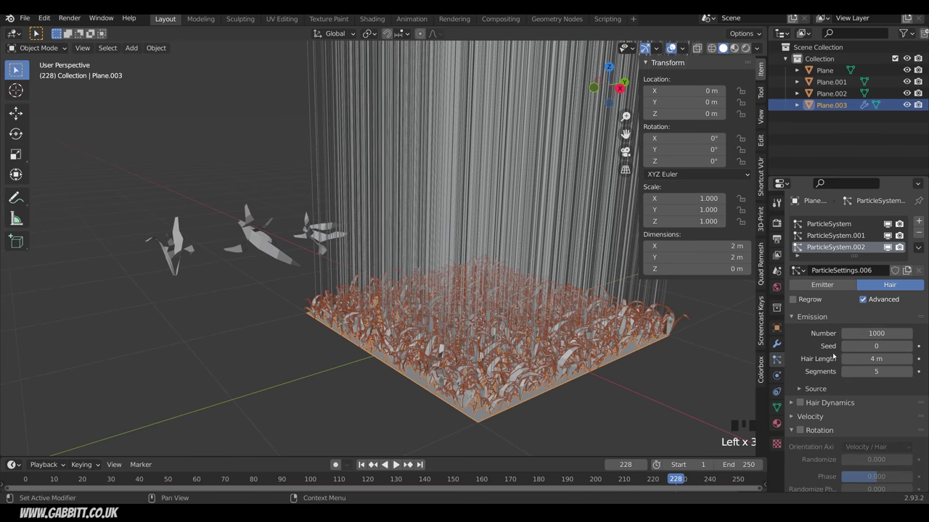
pyautogui.scroll(-12, 833, 356)
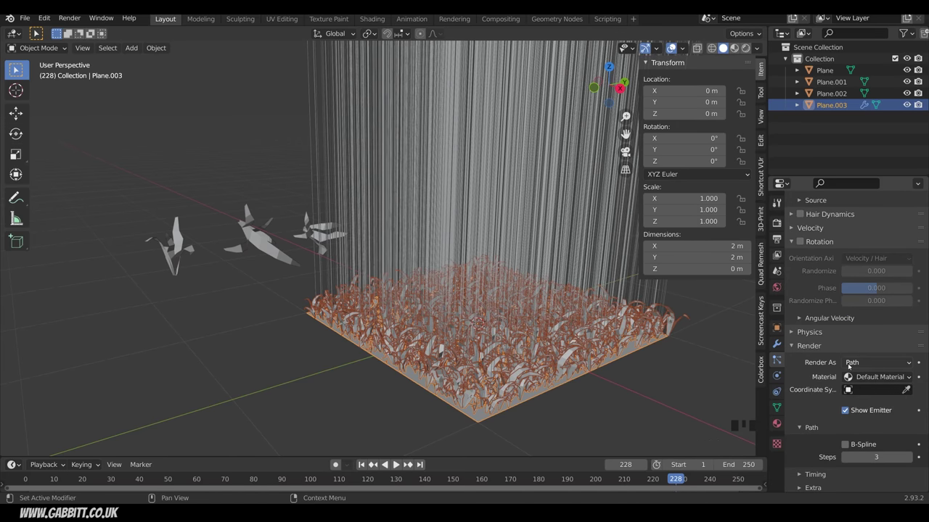
pyautogui.click(849, 365)
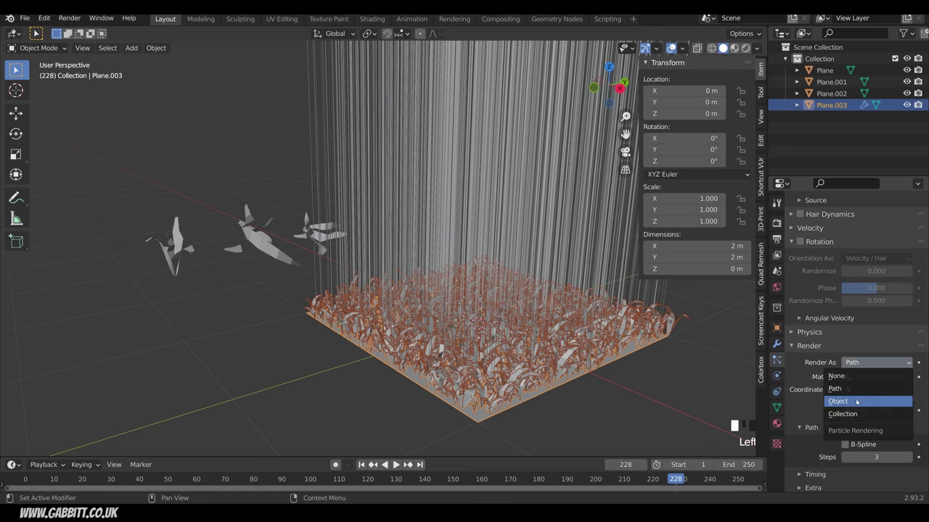
pyautogui.click(857, 402)
# - Hide the first and second particle systems in the viewport to isolate the third one
pyautogui.scroll(14, 900, 335)
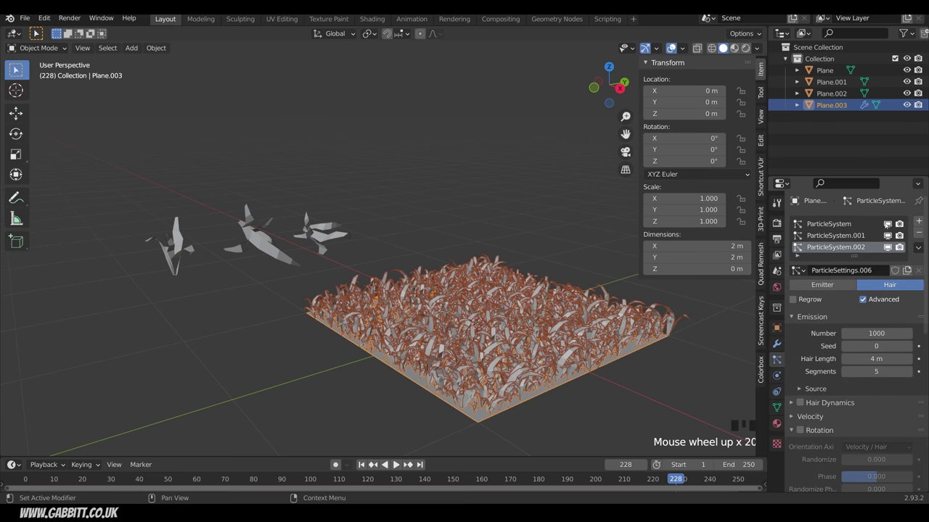
pyautogui.click(886, 223)
pyautogui.click(887, 235)
# - Assign the remaining grass clump, Plane.002, as the third particle system's Instance Object
pyautogui.scroll(-11, 887, 388)
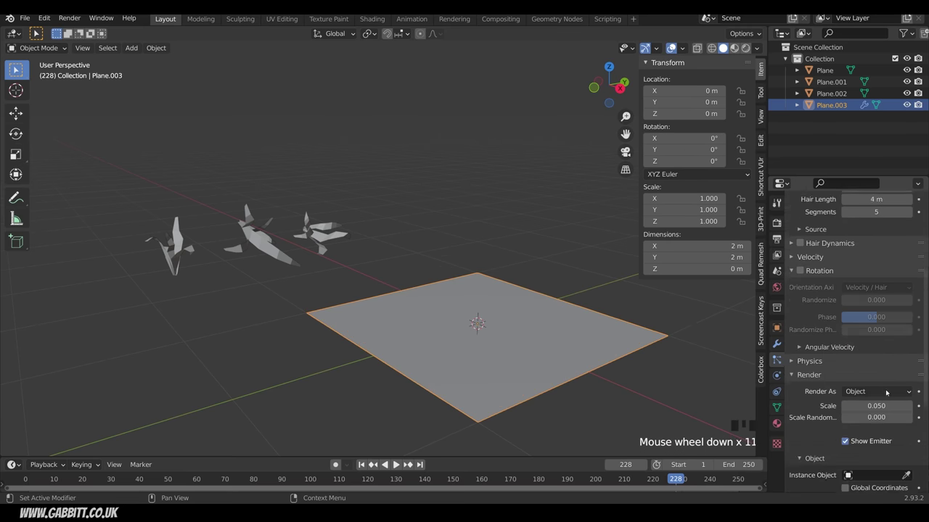
pyautogui.scroll(-3, 886, 393)
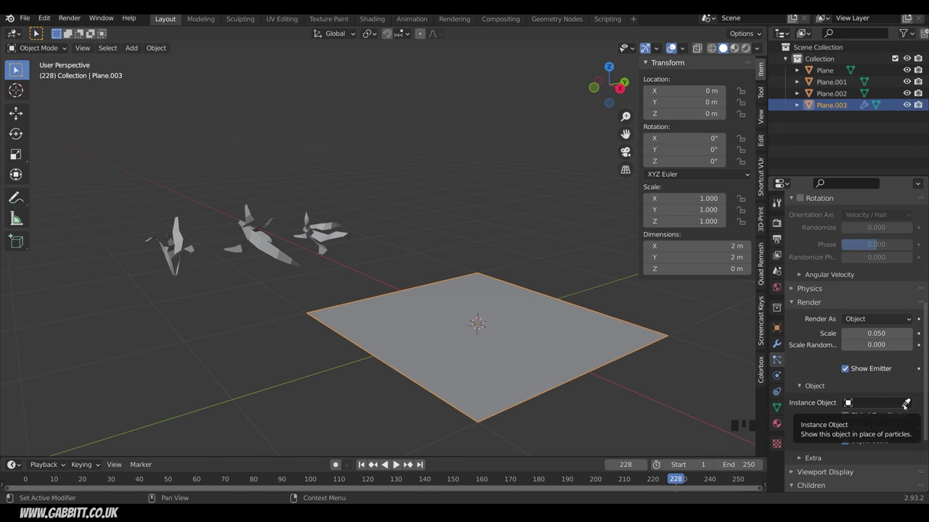
pyautogui.click(905, 405)
pyautogui.click(172, 243)
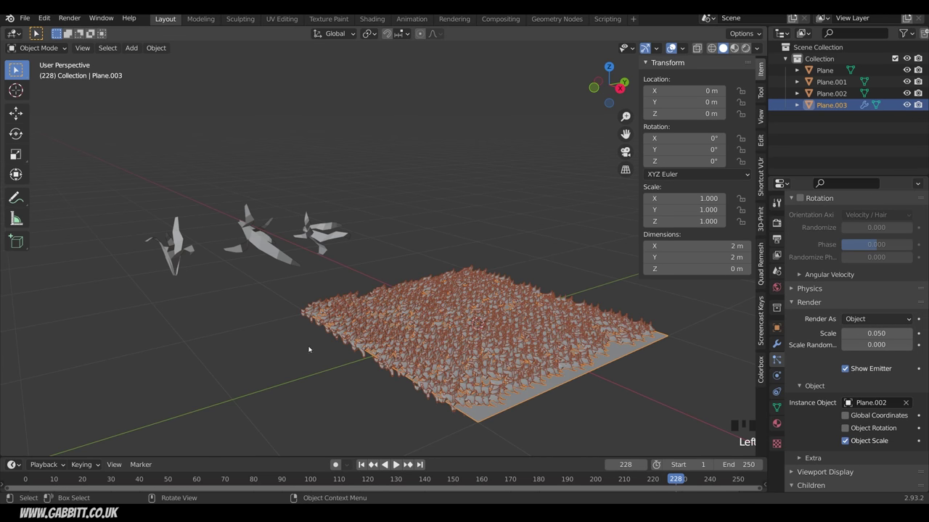
# - Rotate the whole mesh of clump Plane.002 by 90 degrees about the Y axis in Edit Mode
pyautogui.moveTo(456, 357); pyautogui.dragTo(489, 352, button='middle')
pyautogui.keyDown('shift'); pyautogui.moveTo(305, 351); pyautogui.dragTo(444, 361, button='middle'); pyautogui.keyUp('shift')
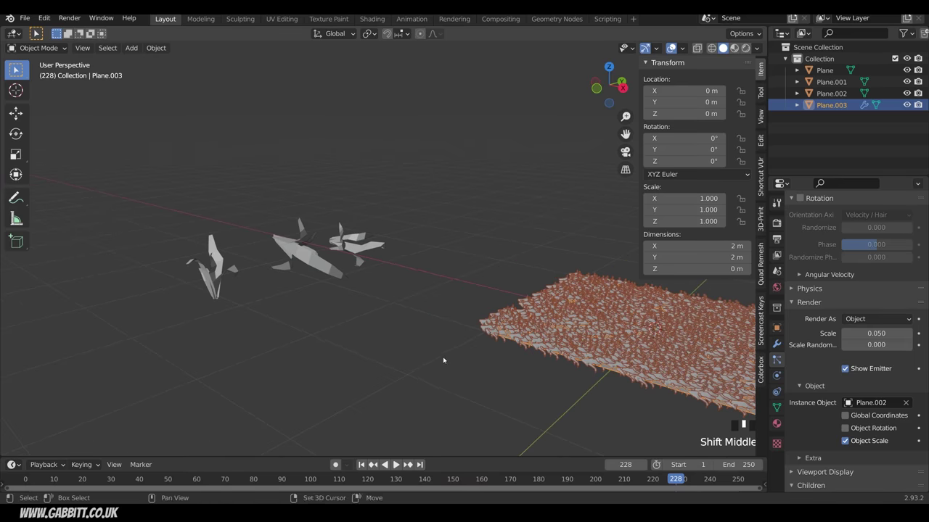
pyautogui.click(222, 277)
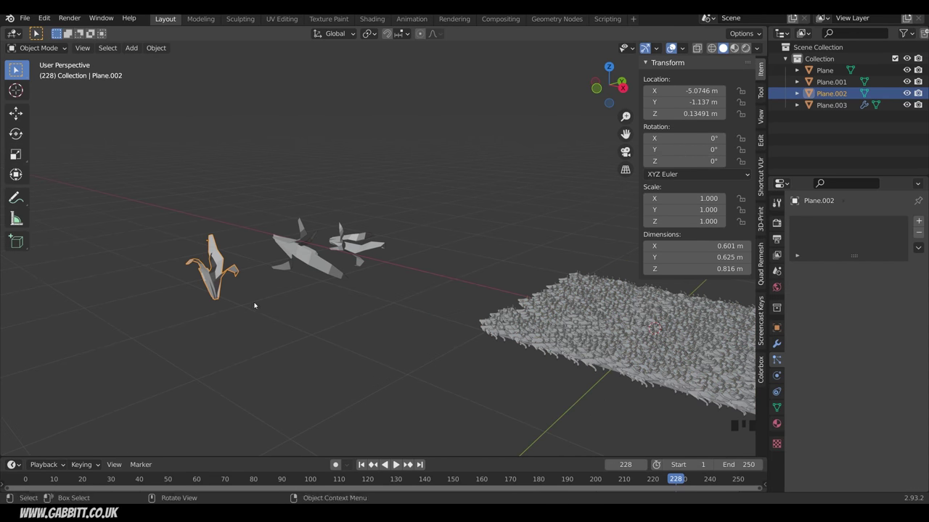
pyautogui.press('Tab')
pyautogui.press('a')
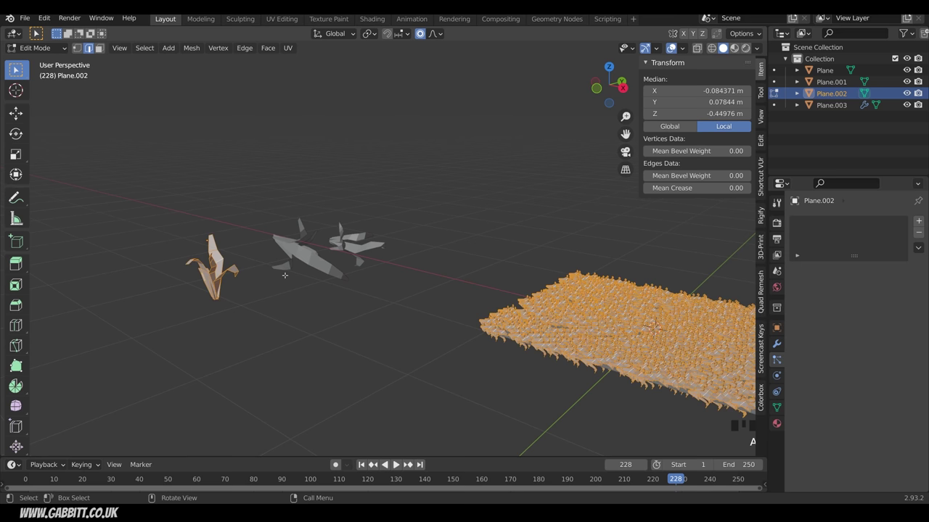
pyautogui.write('ry')
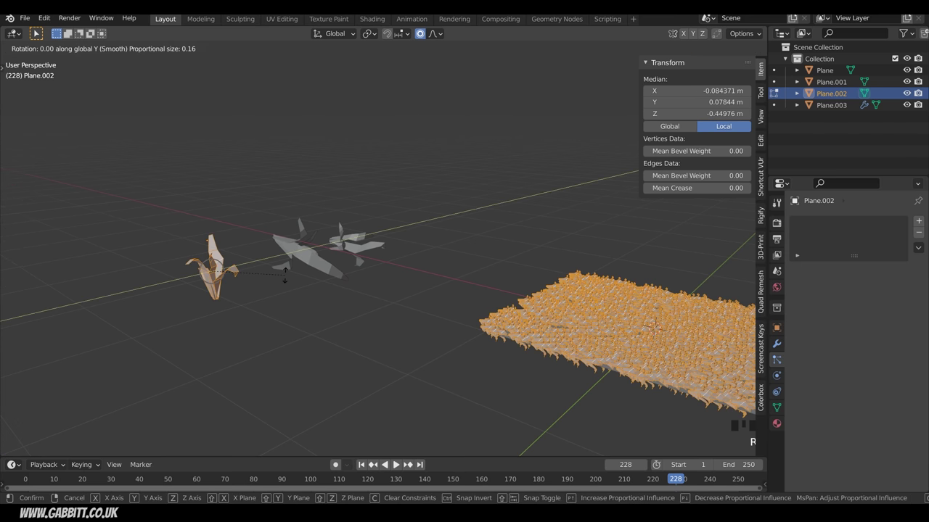
pyautogui.write('90')
pyautogui.press('Return')
pyautogui.moveTo(285, 274); pyautogui.dragTo(498, 315, button='middle')
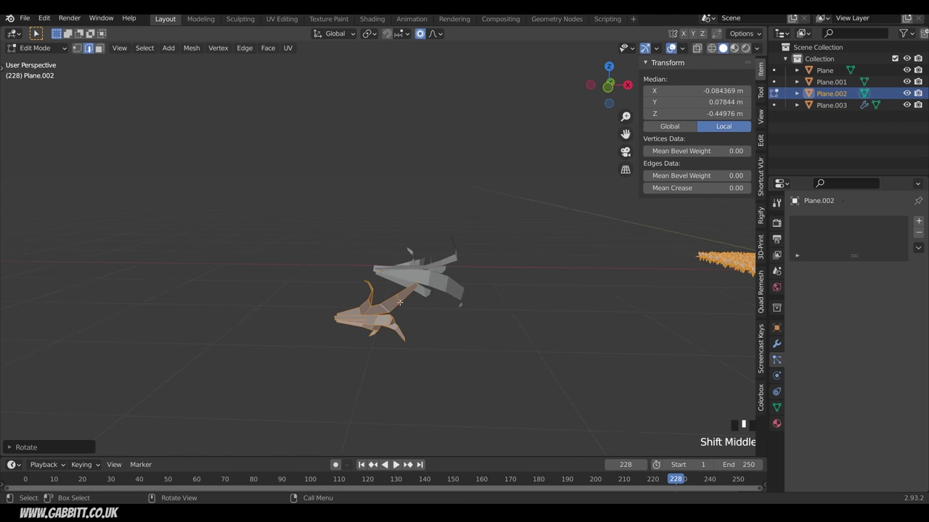
# - Move the mesh of clump Plane.002 in top and front views so its base sits at the object origin, and return to Object Mode
pyautogui.press('KP_7')
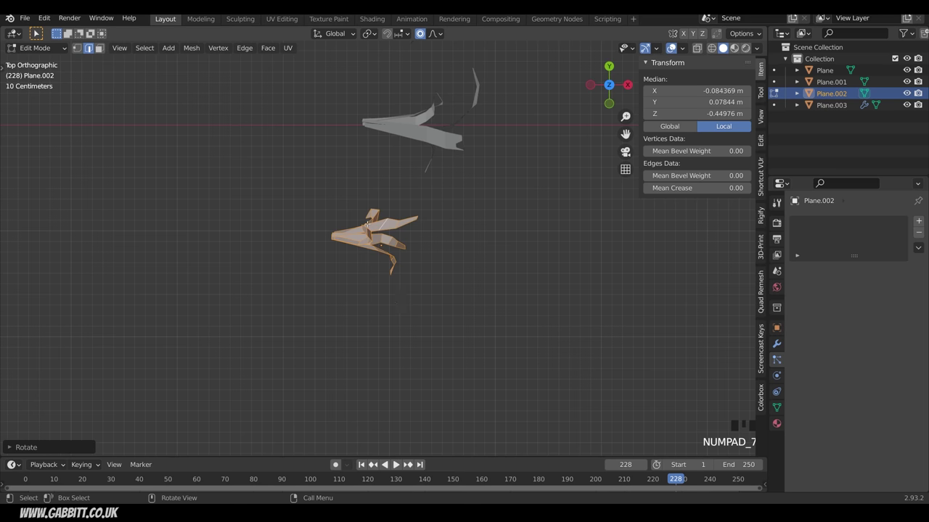
pyautogui.press('g')
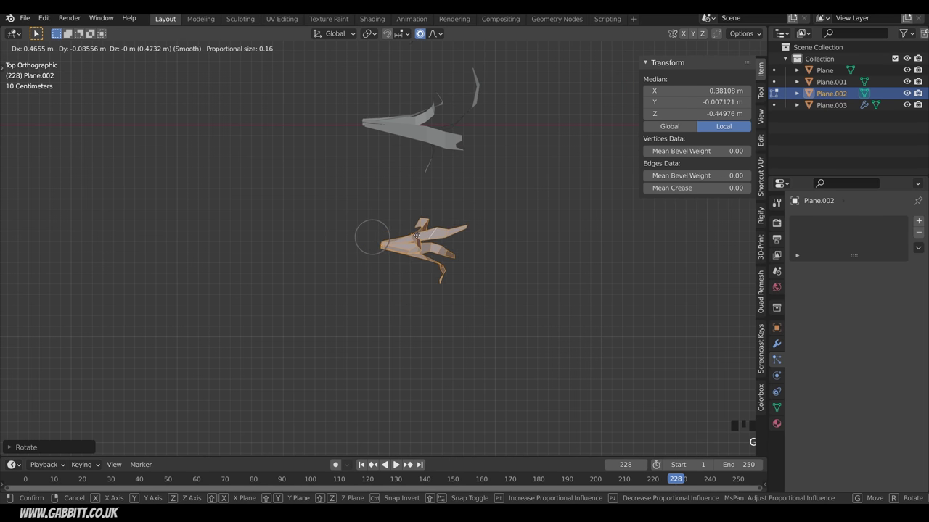
pyautogui.click(417, 236)
pyautogui.press('KP_1')
pyautogui.press('g')
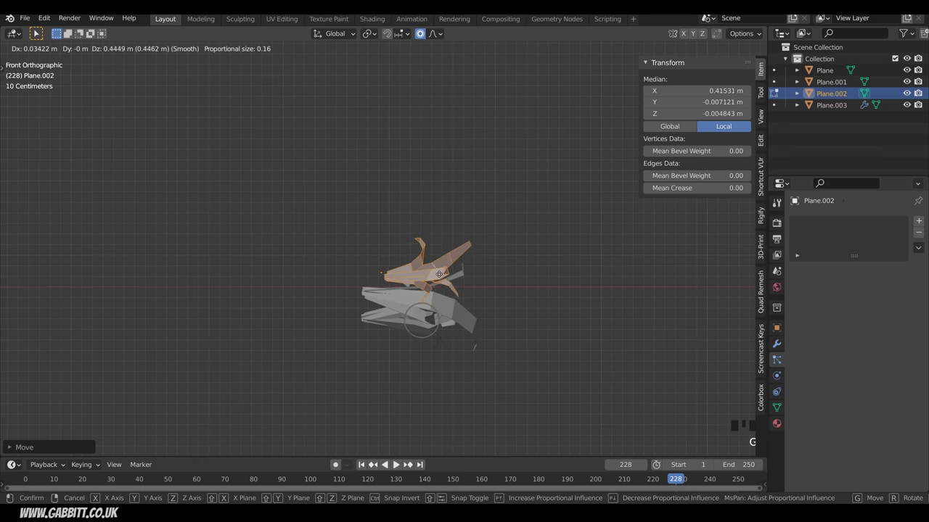
pyautogui.click(385, 272)
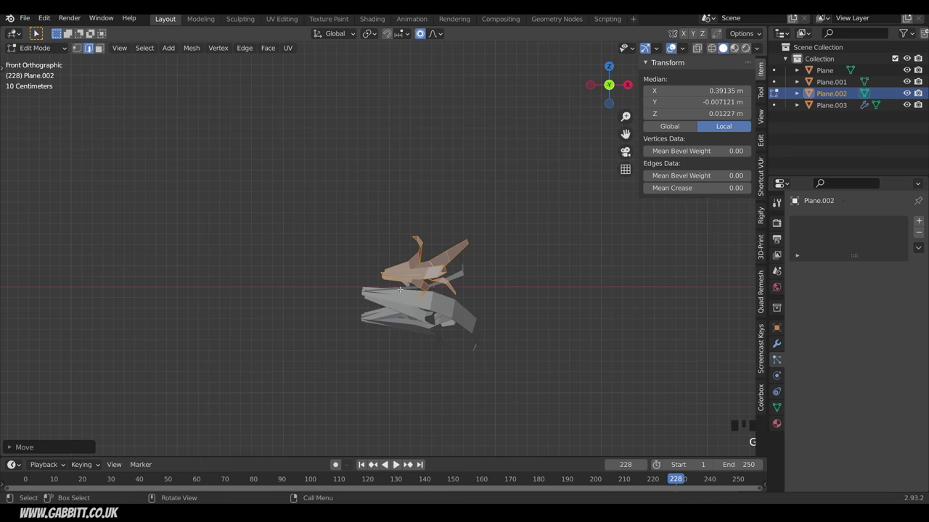
pyautogui.press('Tab')
pyautogui.moveTo(400, 289)
pyautogui.mouseDown(button='middle')
pyautogui.moveTo(611, 307)
pyautogui.moveTo(539, 338)
pyautogui.moveTo(391, 296)
pyautogui.mouseUp(button='middle')
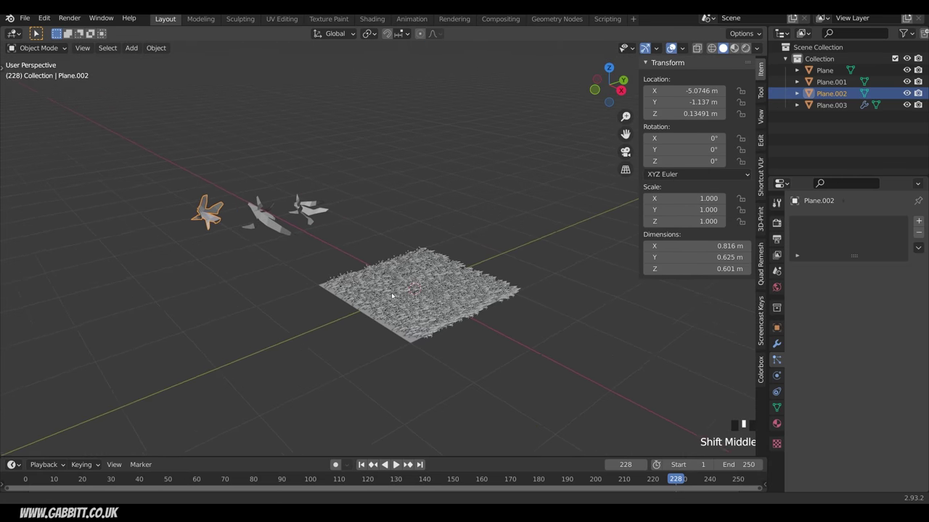
# - Enable Object Rotation for the ground plane's third particle system and set its Scale Randomness to about 0.697
pyautogui.scroll(2, 497, 320)
pyautogui.click(460, 313)
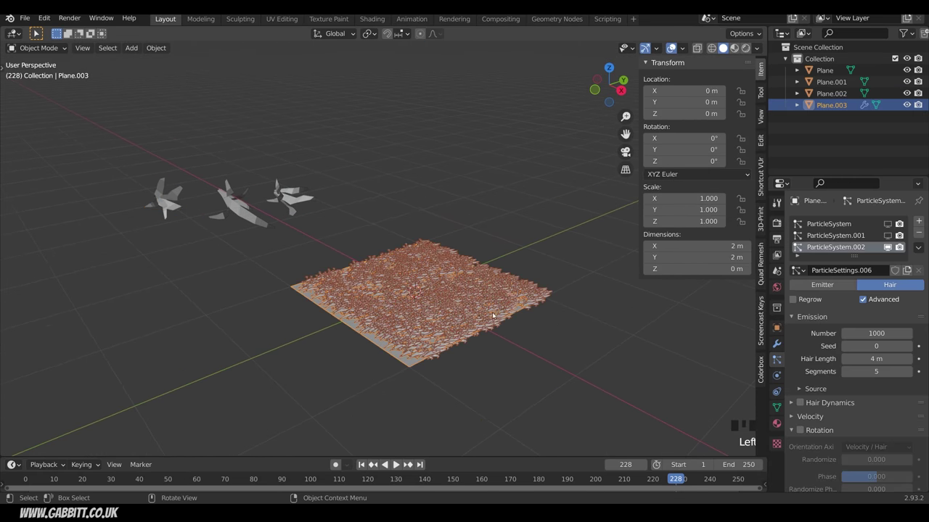
pyautogui.scroll(-13, 856, 353)
pyautogui.scroll(-1, 857, 353)
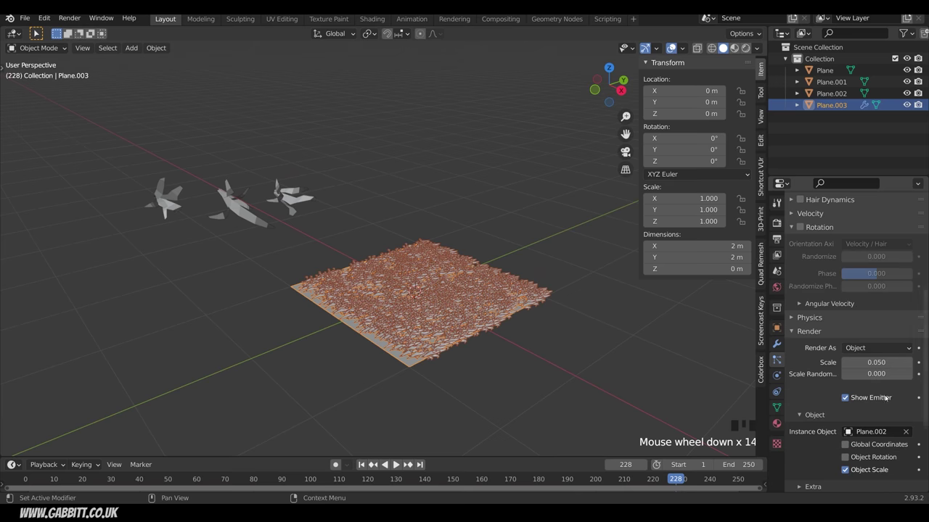
pyautogui.click(844, 458)
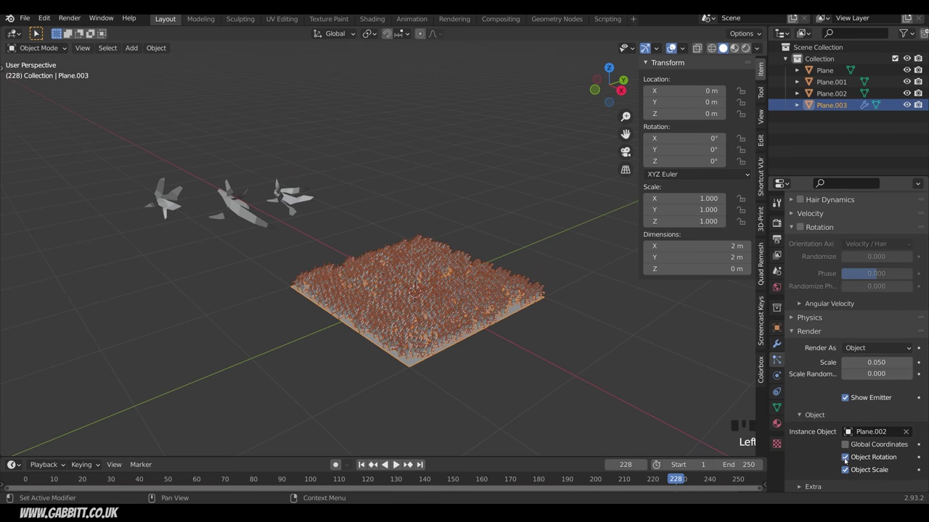
pyautogui.moveTo(479, 312); pyautogui.dragTo(668, 381, button='middle')
pyautogui.scroll(4, 482, 306)
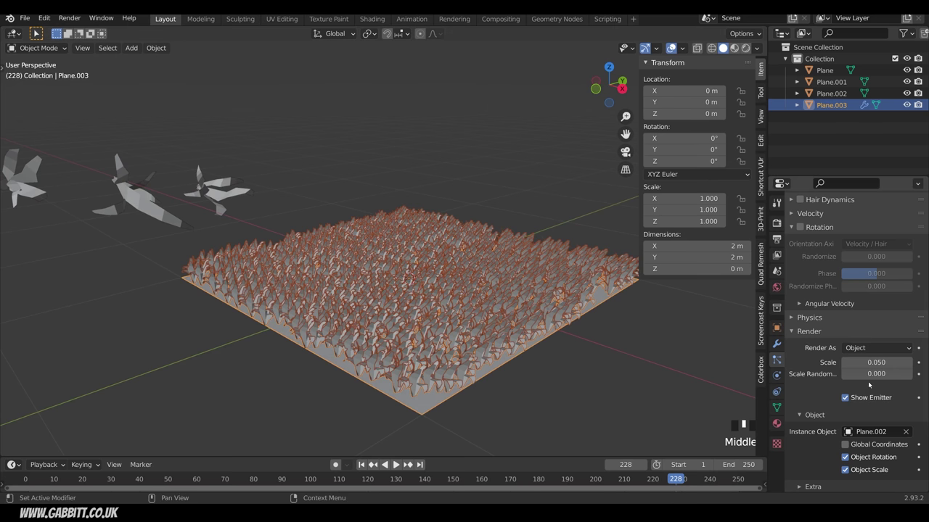
pyautogui.moveTo(864, 376); pyautogui.dragTo(921, 376)
# - Enable Rotation for the third particle system and set its Orientation Axis to Global Z
pyautogui.scroll(2, 811, 327)
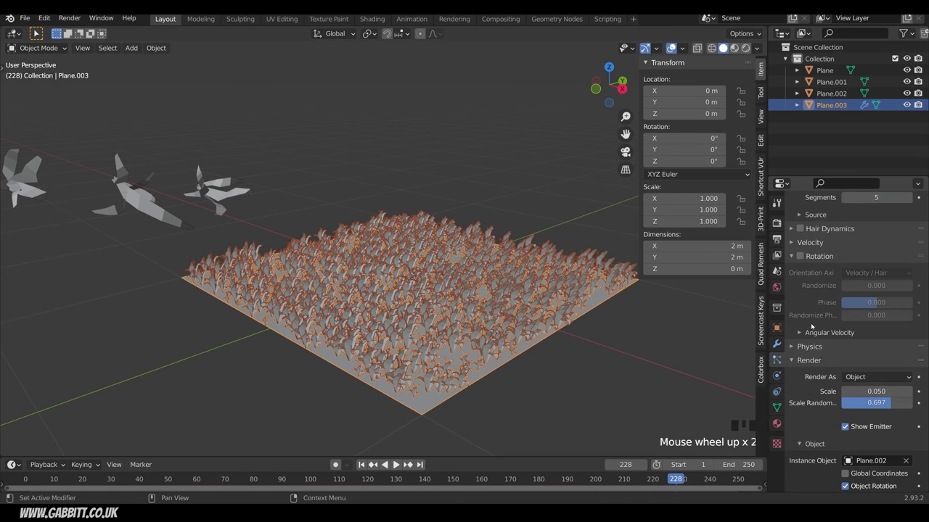
pyautogui.click(800, 257)
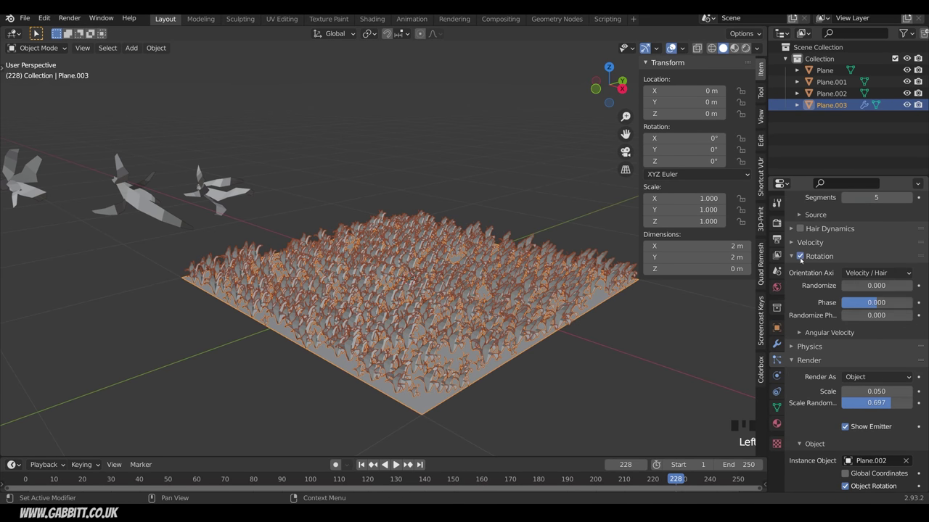
pyautogui.click(875, 273)
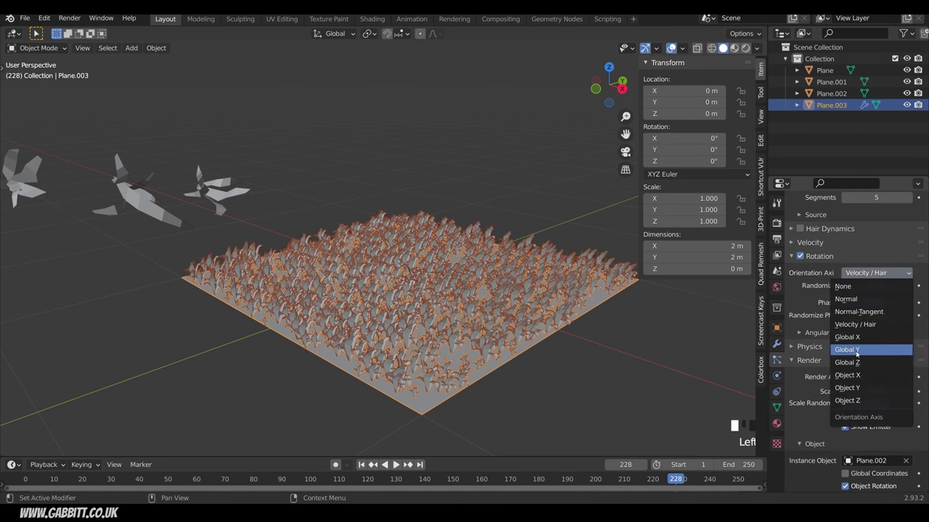
pyautogui.click(855, 363)
pyautogui.moveTo(331, 395); pyautogui.dragTo(356, 414, button='middle')
# - Set the third particle system's rotation Randomize to about 0.081 and Randomize Phase to 2.000
pyautogui.moveTo(856, 288); pyautogui.dragTo(856, 288)
pyautogui.moveTo(863, 285); pyautogui.dragTo(885, 285)
pyautogui.moveTo(857, 315); pyautogui.dragTo(912, 315)
pyautogui.moveTo(533, 334); pyautogui.dragTo(524, 342, button='middle')
pyautogui.scroll(-2, 533, 333)
# - Show the first and second particle systems in the viewport again alongside the third
pyautogui.scroll(7, 877, 258)
pyautogui.scroll(6, 877, 258)
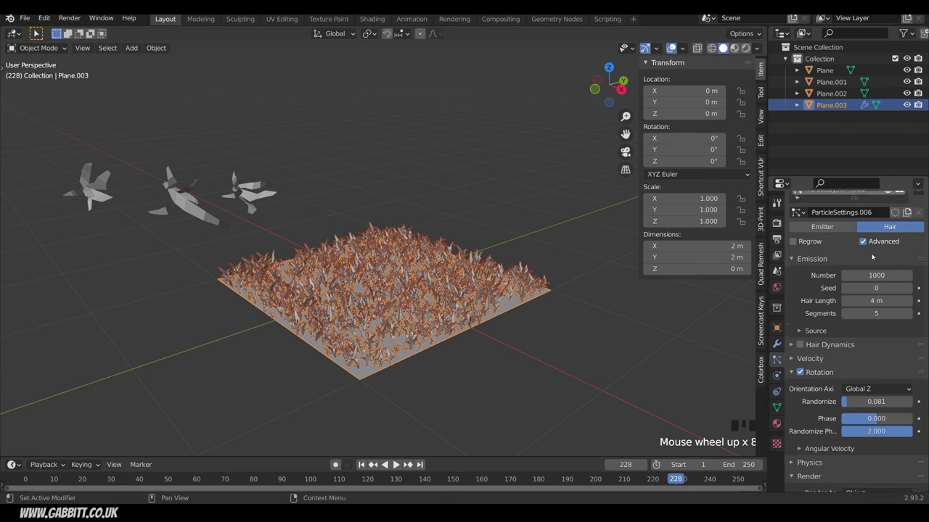
pyautogui.click(887, 235)
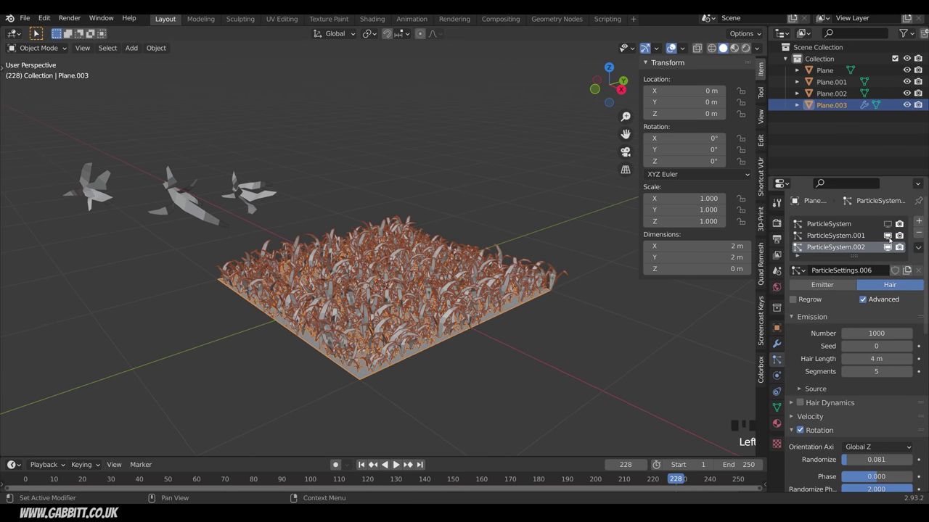
pyautogui.click(887, 224)
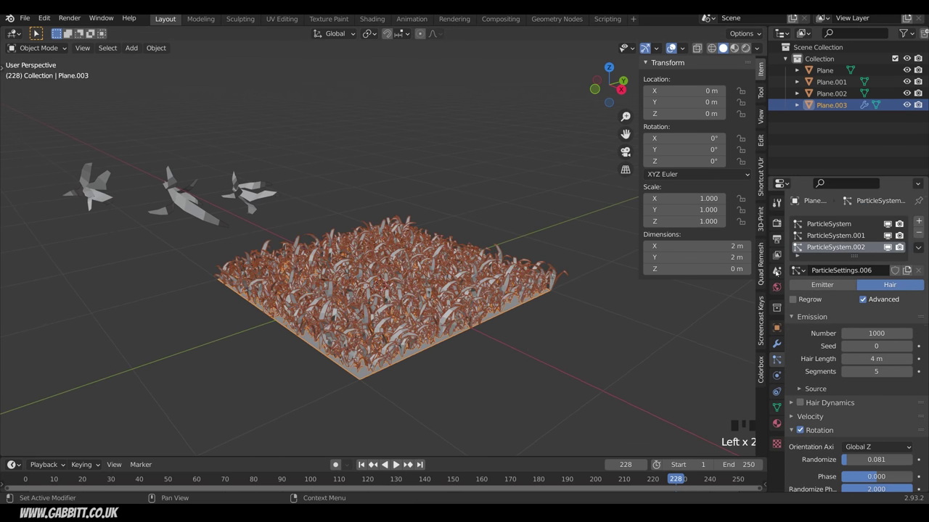
pyautogui.moveTo(426, 341); pyautogui.dragTo(423, 353, button='middle')
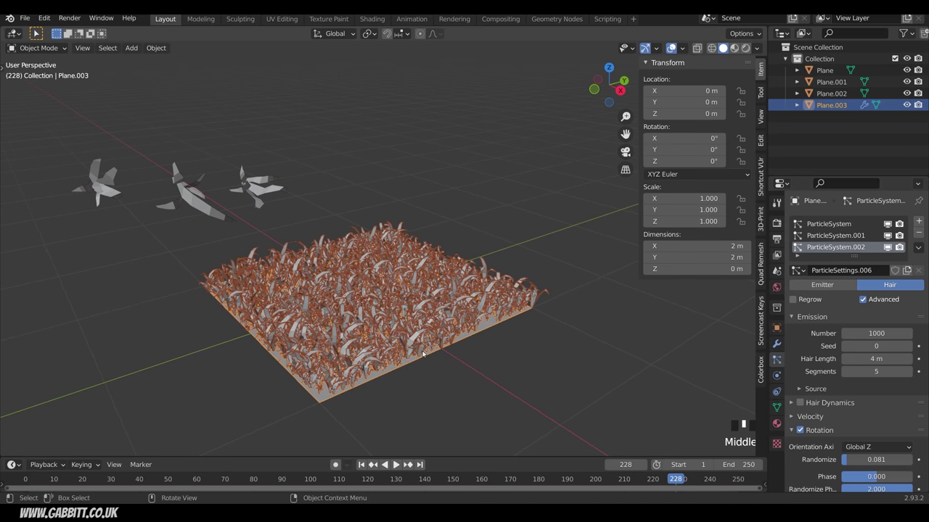
# - Switch to the Shading workspace and create a material named "green 1" on grass clump Plane.001
pyautogui.click(251, 187)
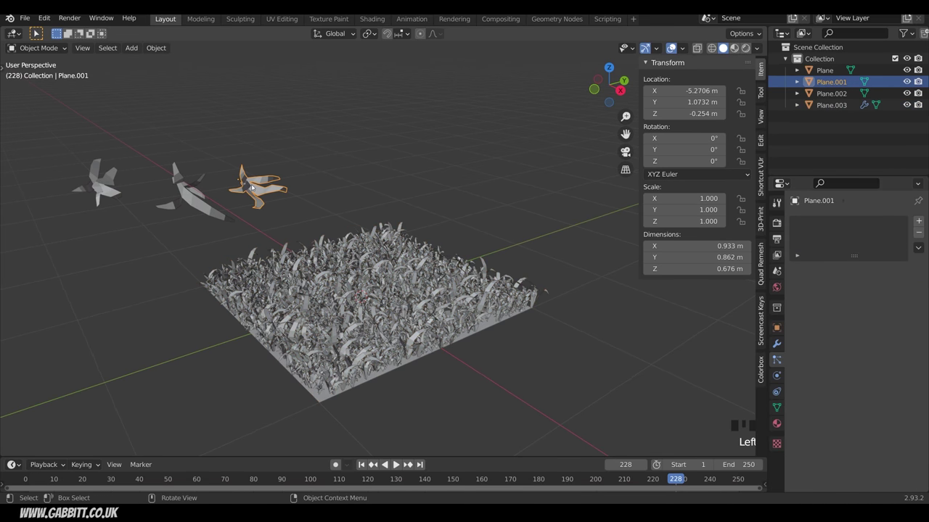
pyautogui.click(373, 19)
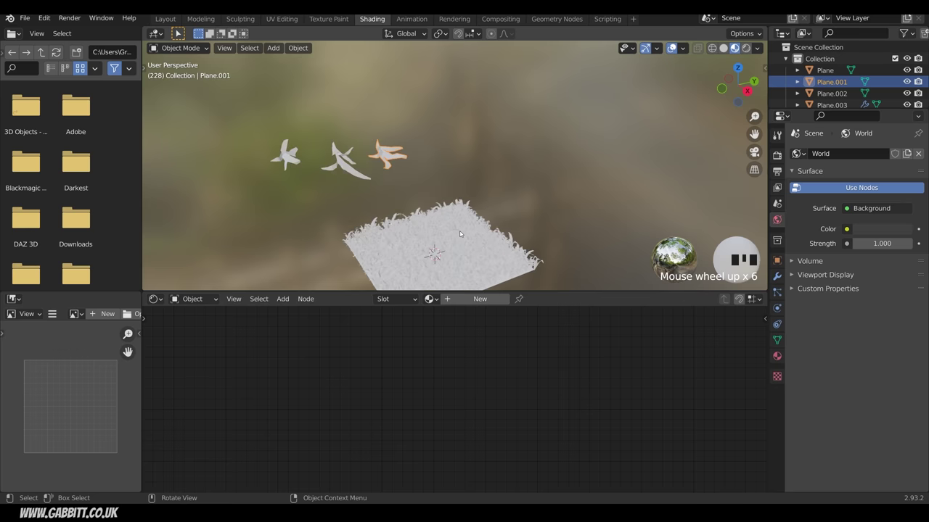
pyautogui.moveTo(468, 233)
pyautogui.mouseDown(button='middle')
pyautogui.moveTo(535, 207)
pyautogui.moveTo(403, 152)
pyautogui.mouseUp(button='middle')
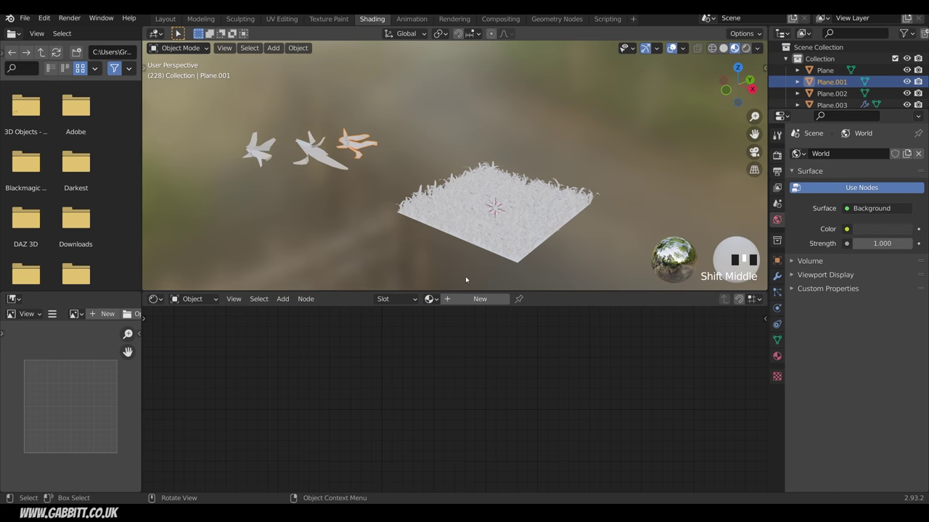
pyautogui.click(476, 300)
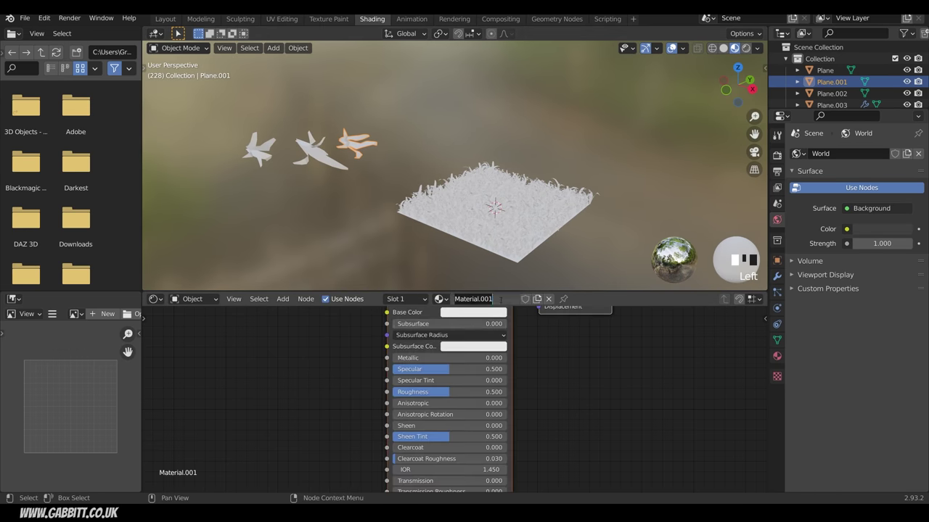
pyautogui.write('green 1')
pyautogui.press('Return')
# - Give material green 1 a darkened, saturated green Base Color and set its Roughness to 0.740
pyautogui.click(490, 312)
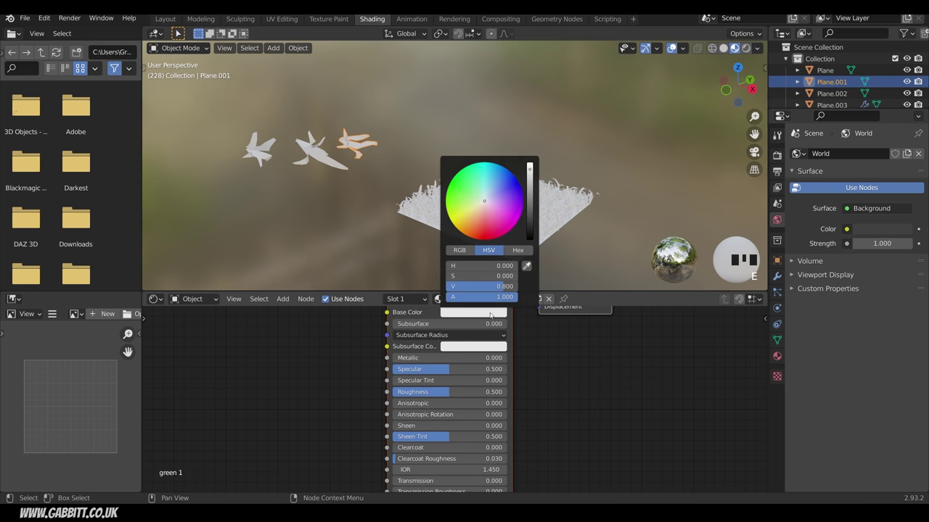
pyautogui.click(461, 202)
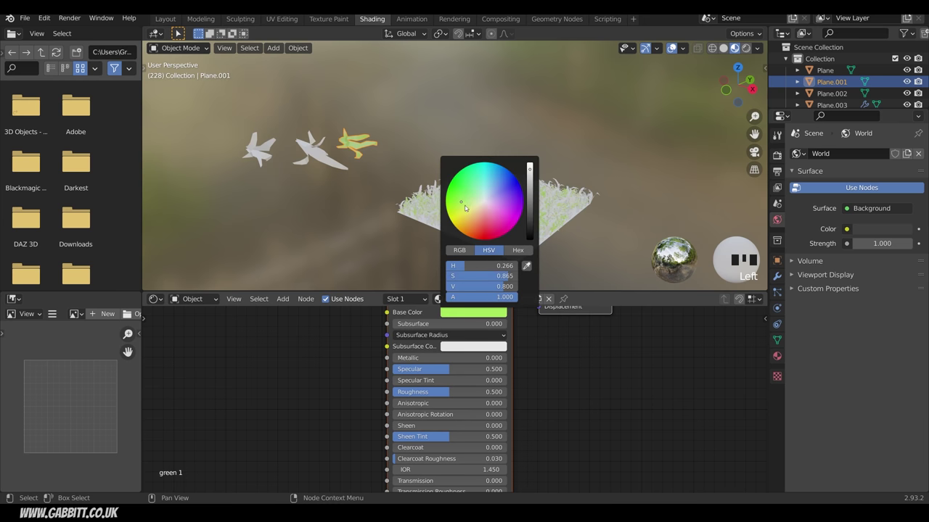
pyautogui.click(530, 200)
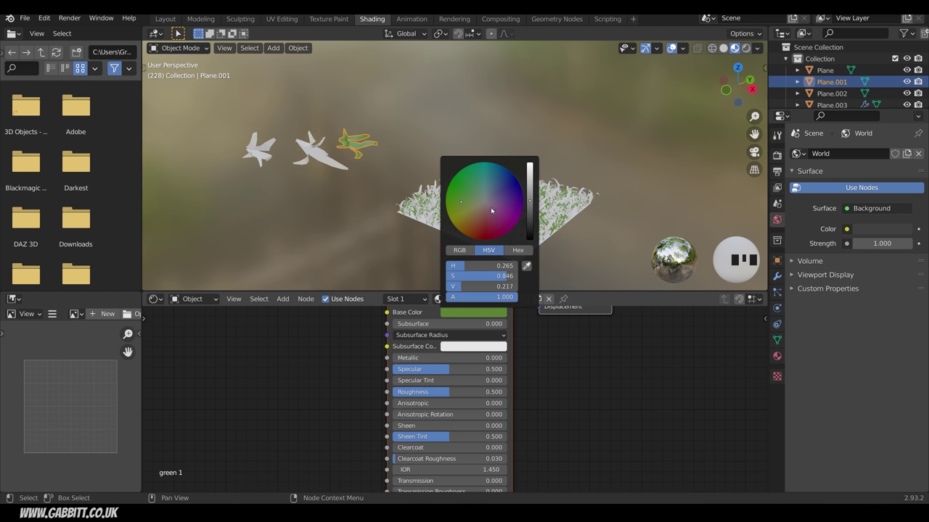
pyautogui.moveTo(461, 203)
pyautogui.mouseDown()
pyautogui.moveTo(468, 188)
pyautogui.moveTo(461, 198)
pyautogui.mouseUp()
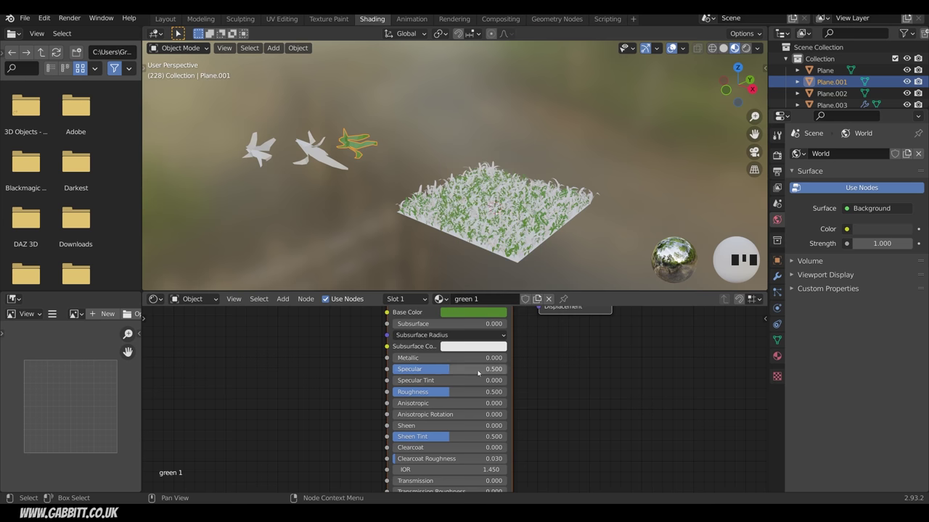
pyautogui.moveTo(454, 392); pyautogui.dragTo(474, 393)
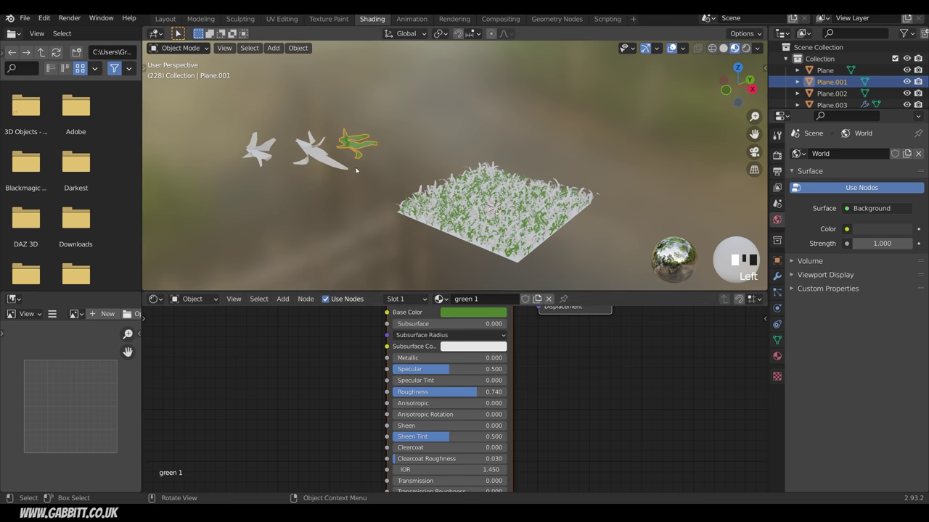
# - Create a material named "green 2" on the middle grass clump, Plane
pyautogui.click(320, 155)
pyautogui.click(479, 299)
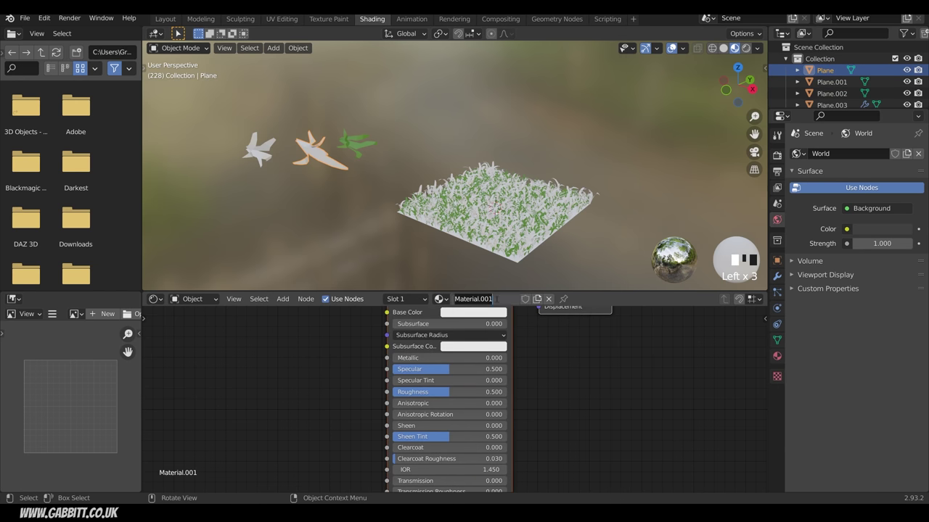
pyautogui.write('green 2')
pyautogui.press('Return')
# - Set green 2's Base Color to a dark yellowish green with hue about 0.226 and value 0.250
pyautogui.scroll(-3, 532, 345)
pyautogui.moveTo(528, 341); pyautogui.dragTo(526, 362, button='middle')
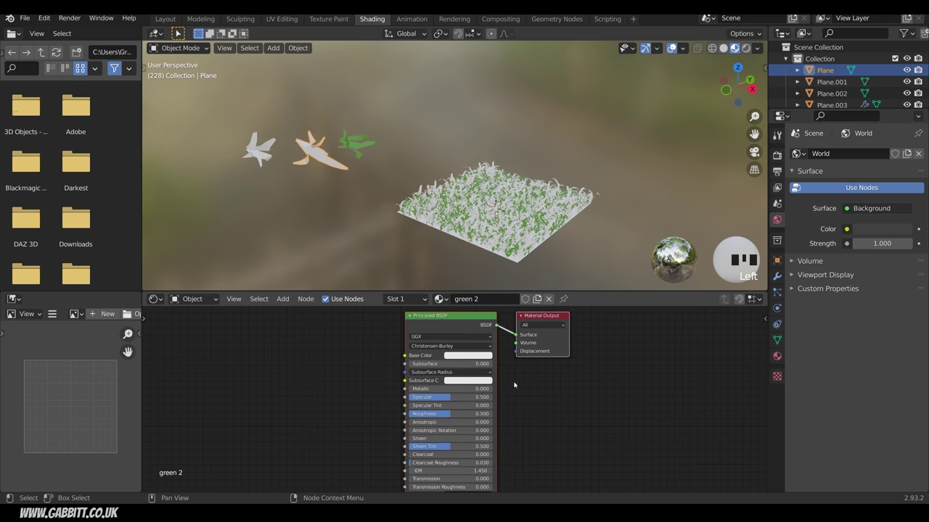
pyautogui.click(479, 356)
pyautogui.click(458, 278)
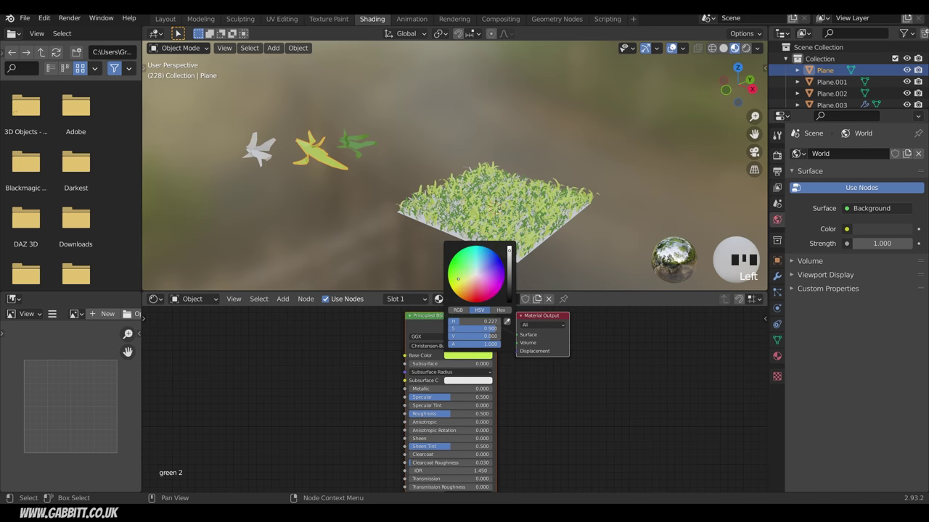
pyautogui.click(512, 267)
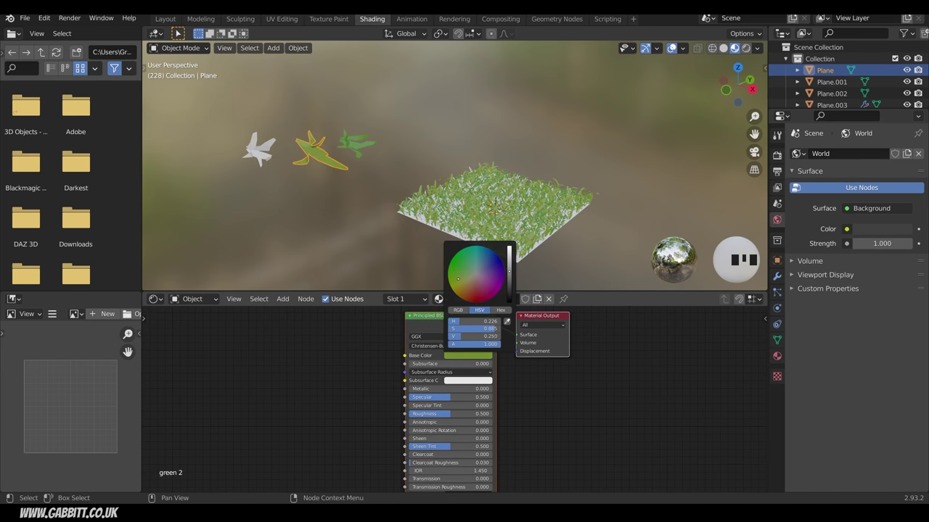